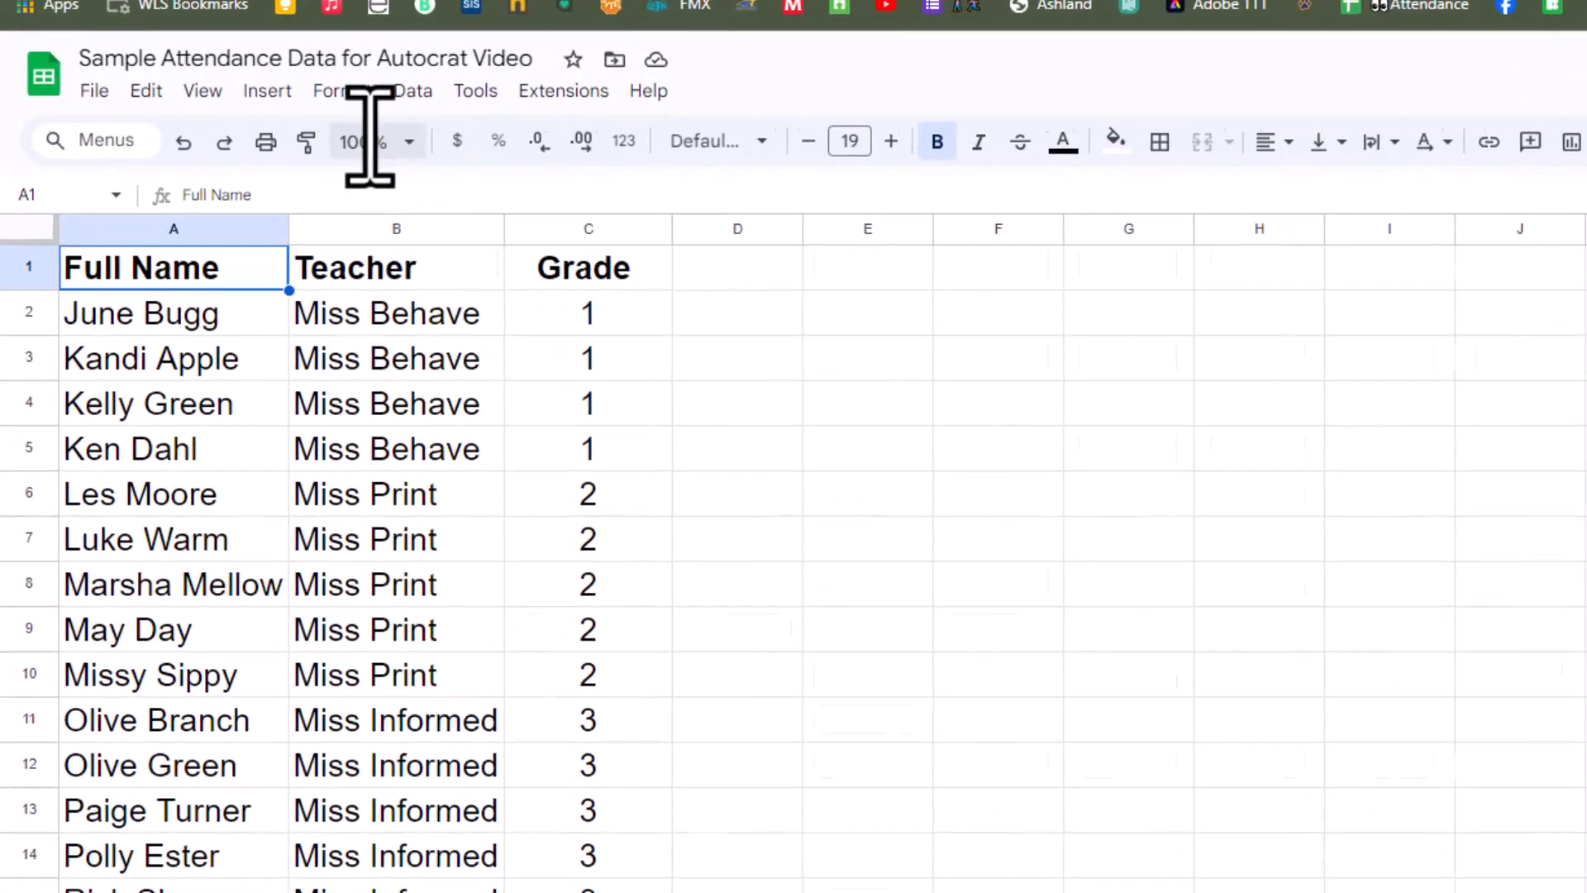
- Open the Autocrat add-on and create a new merge job named Purrfect Attendance 2
left_click(564, 91)
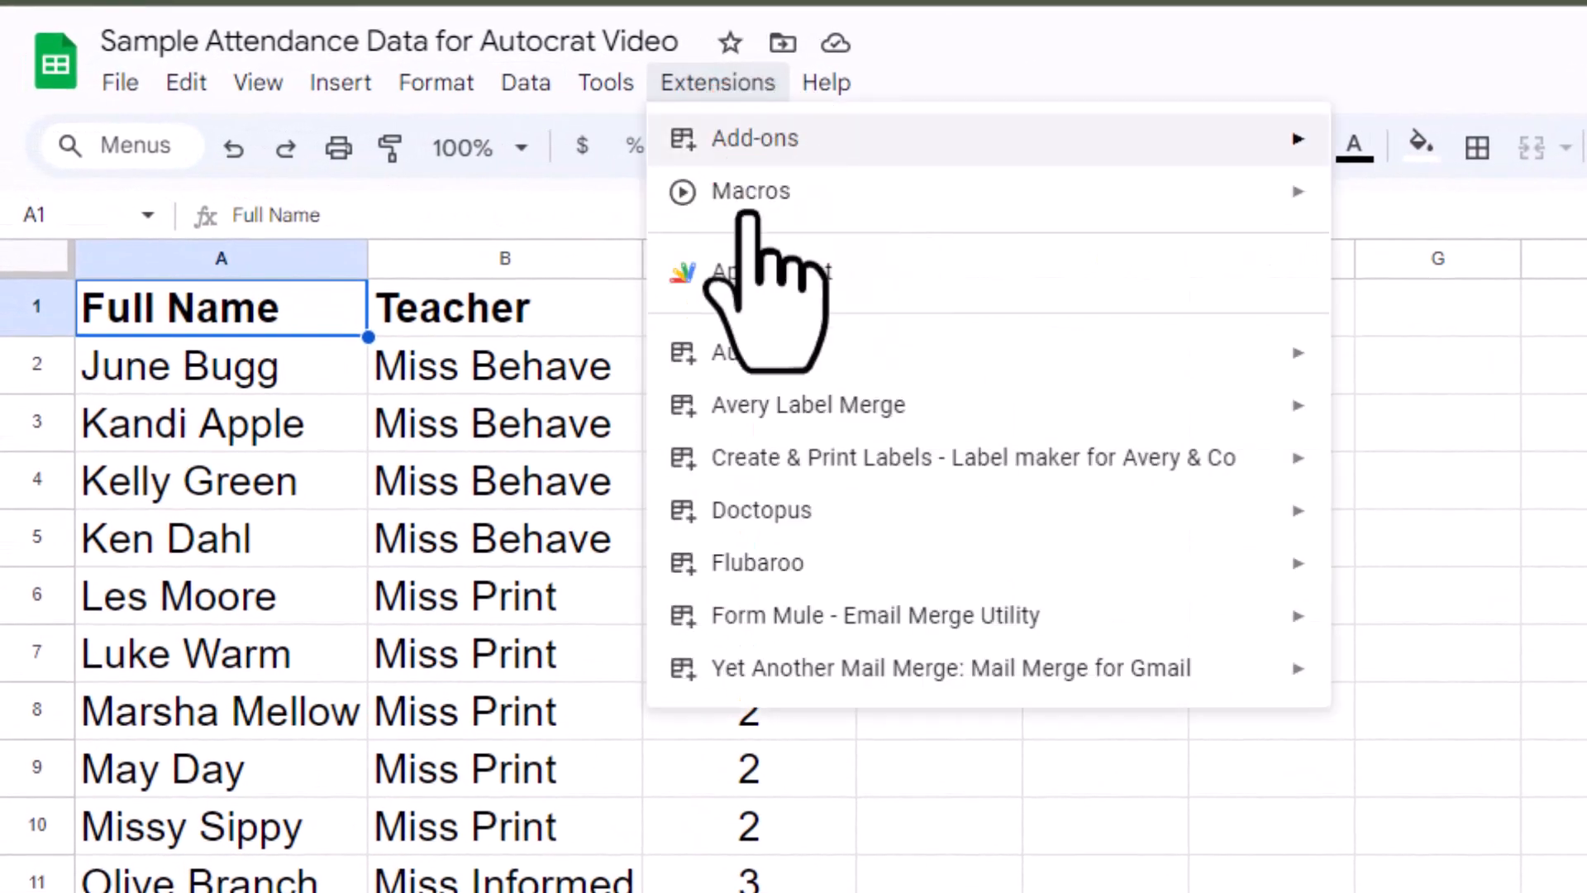
mouse_move(786, 351)
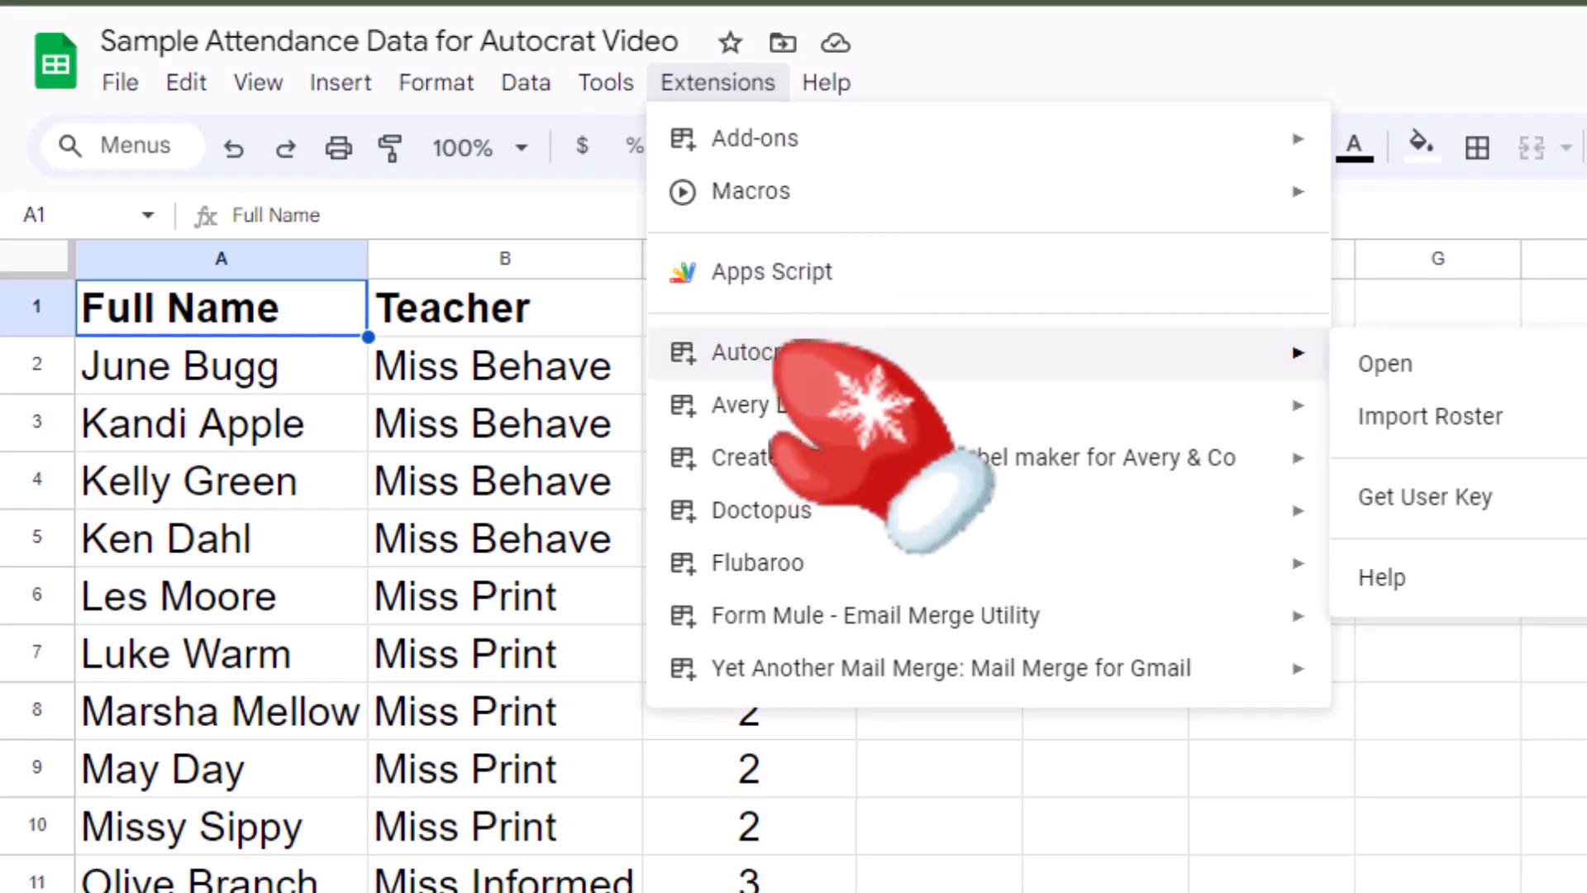
left_click(1415, 363)
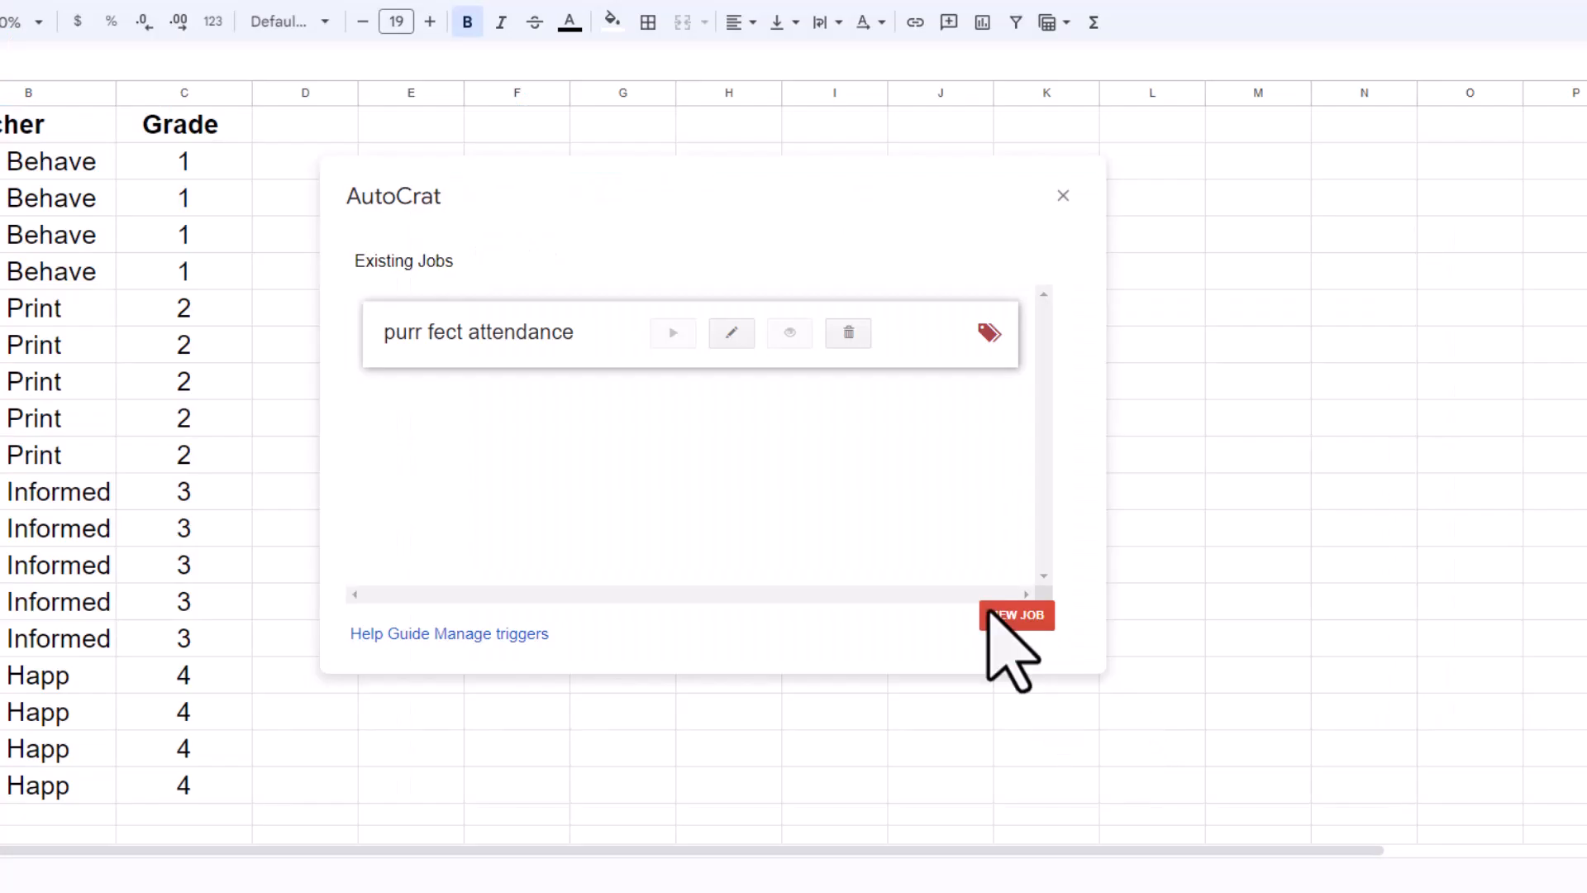
left_click(1002, 618)
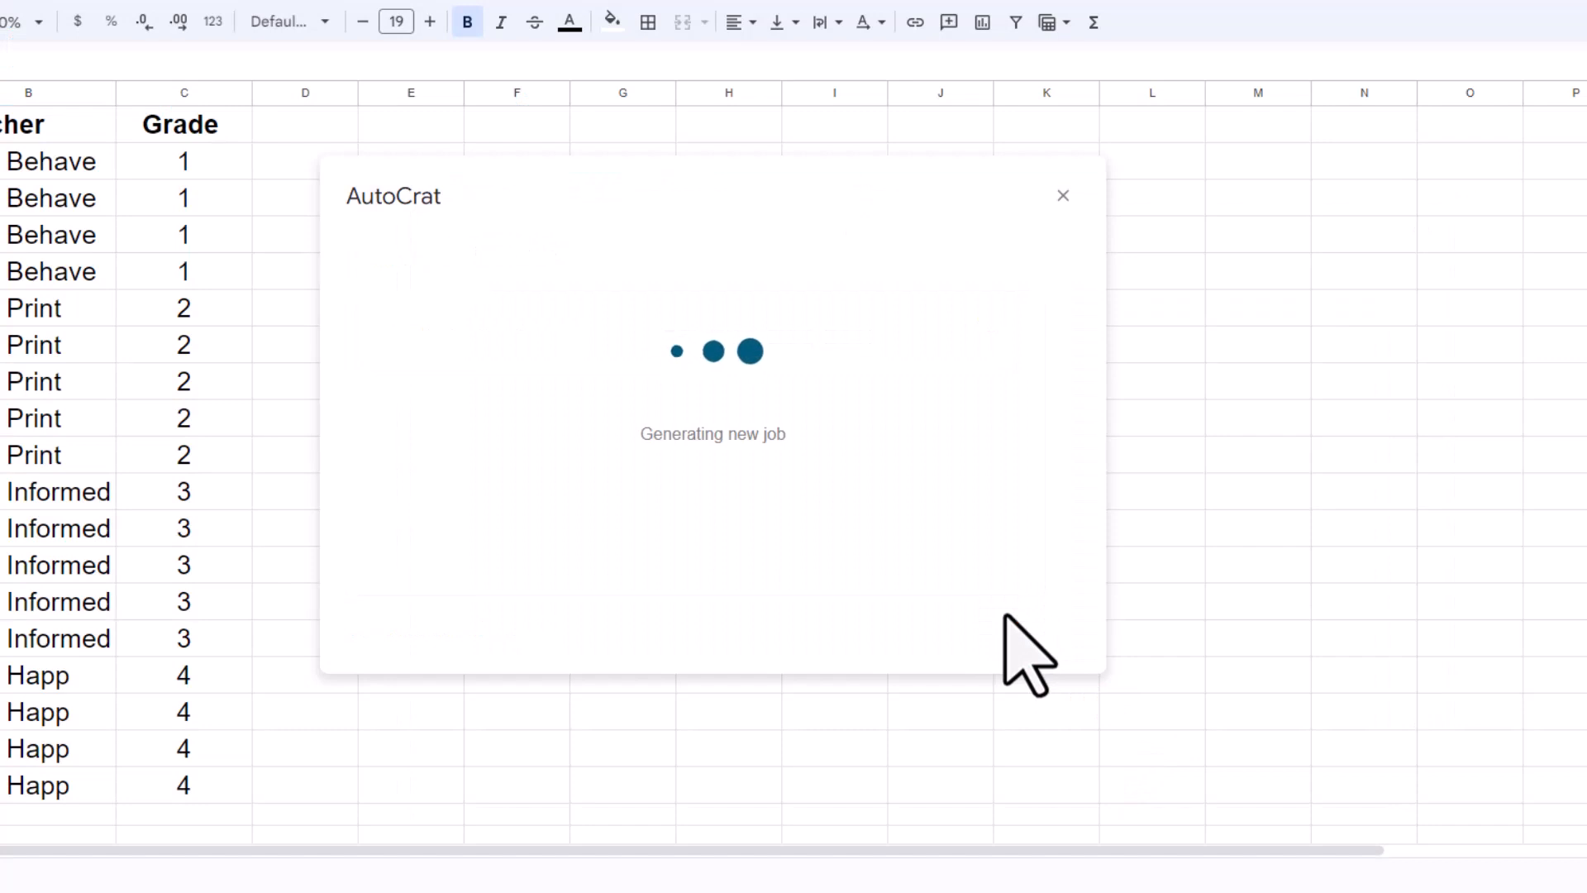
left_click(500, 335)
type("Purrfect Attendance 2")
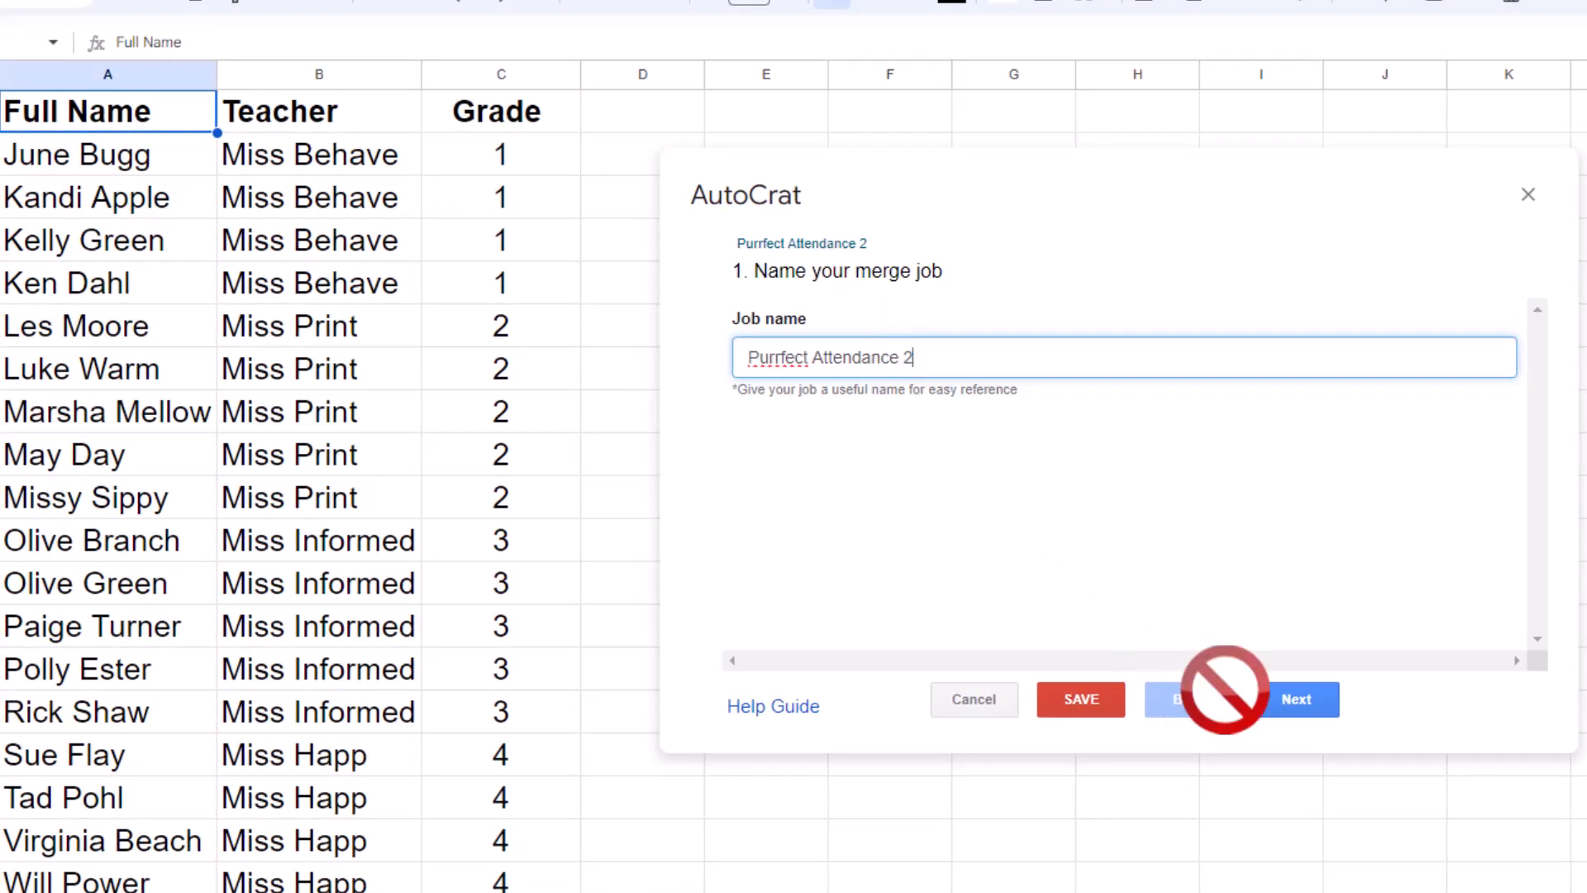
left_click(1295, 700)
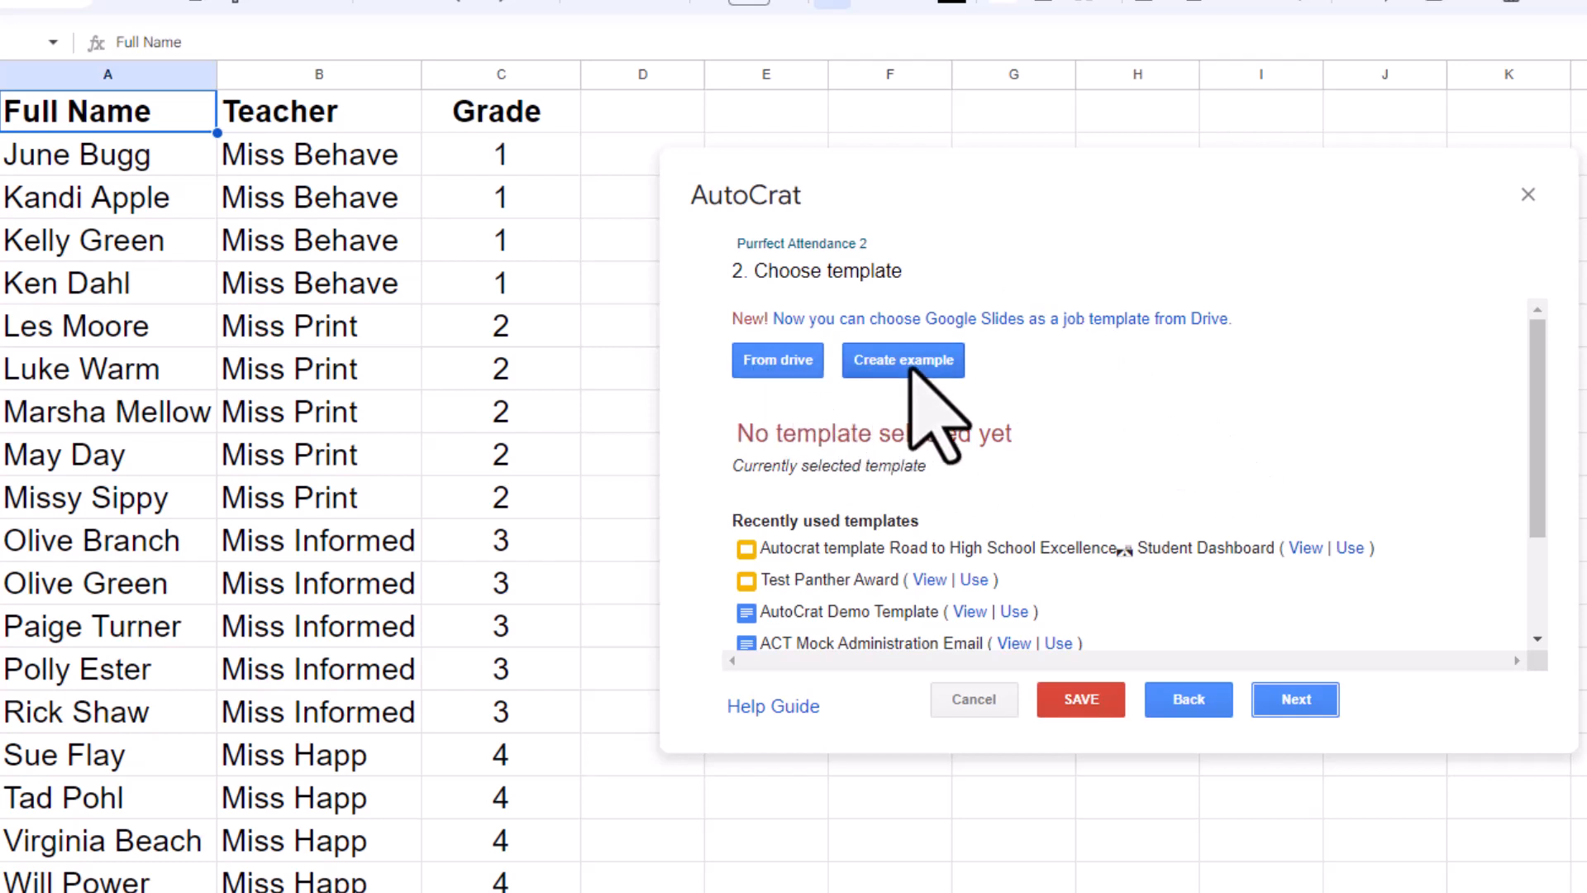
- Choose the Perfect Attendance purrfect Autocrat slides file from Drive as the job's template
left_click(765, 365)
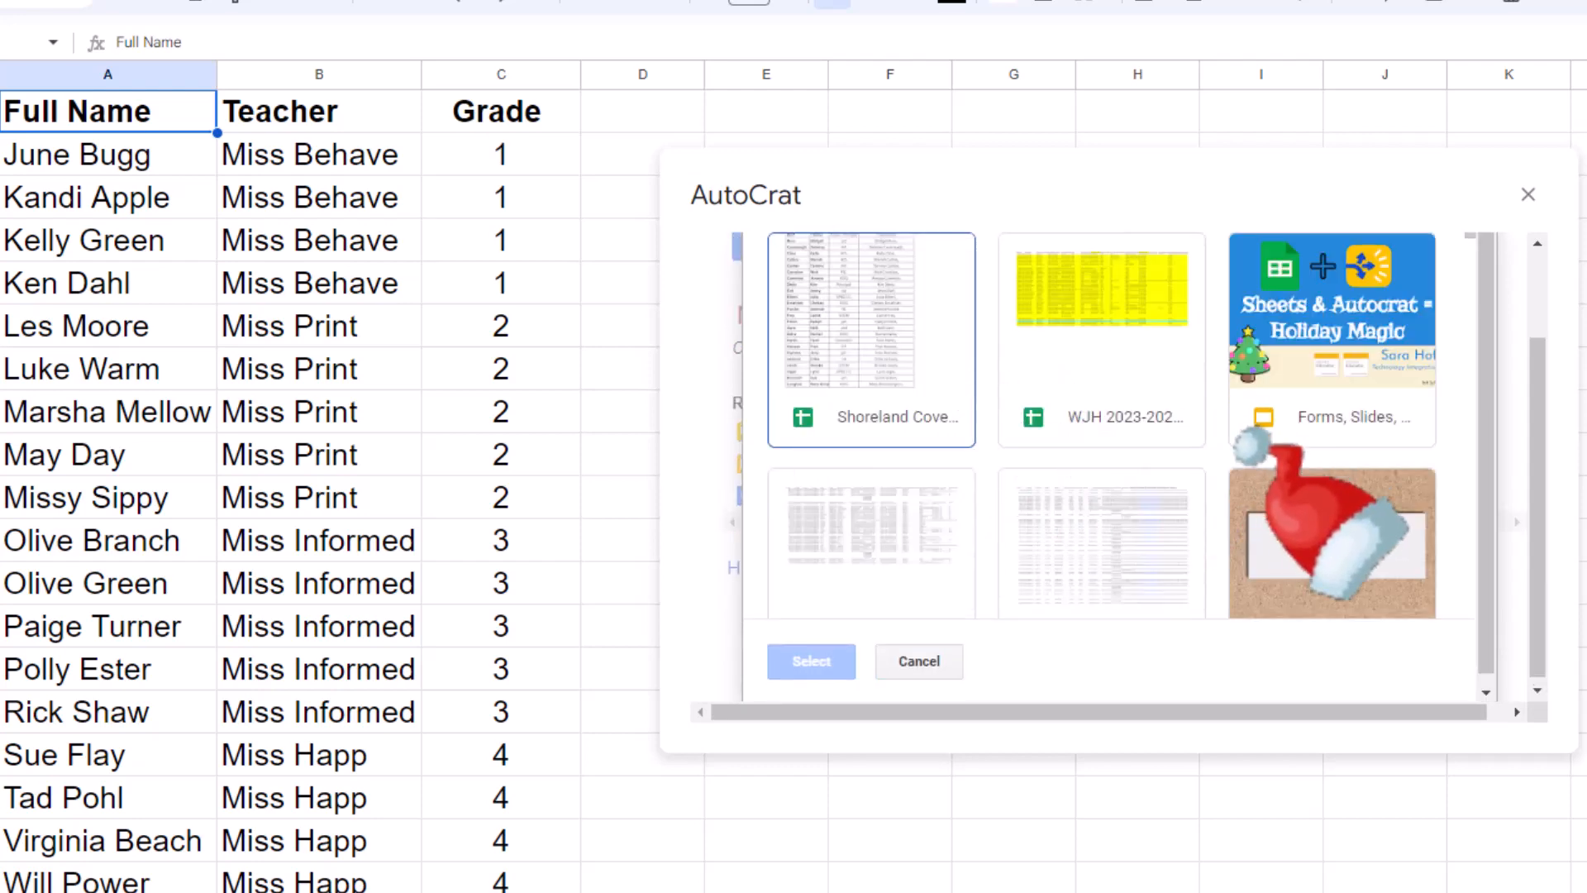
scroll(1248, 451, "down", 8)
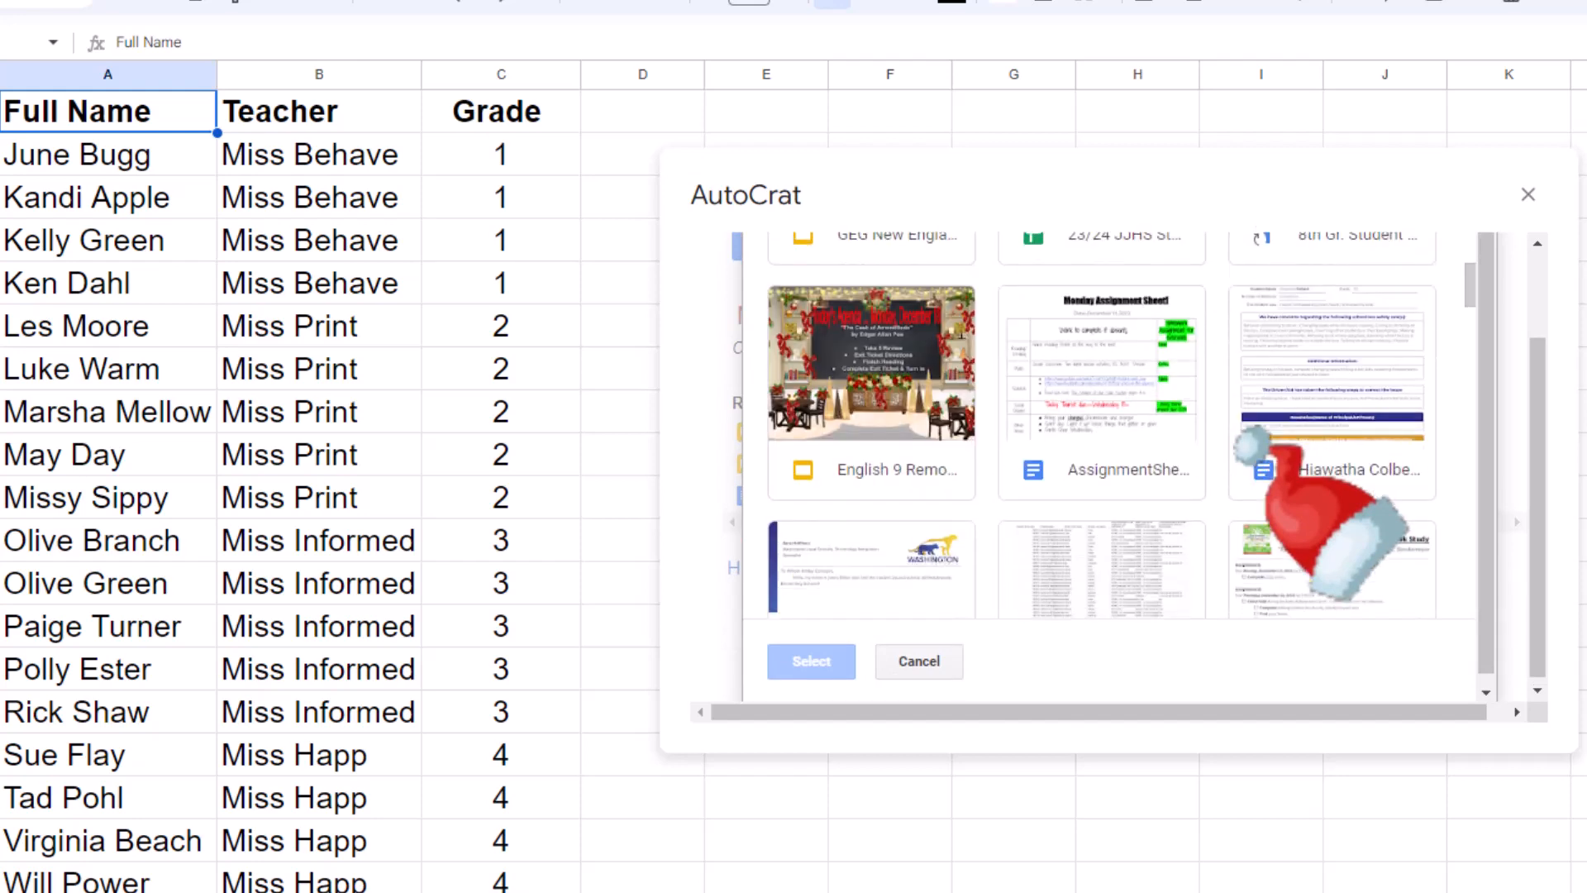
scroll(1249, 446, "down", 4)
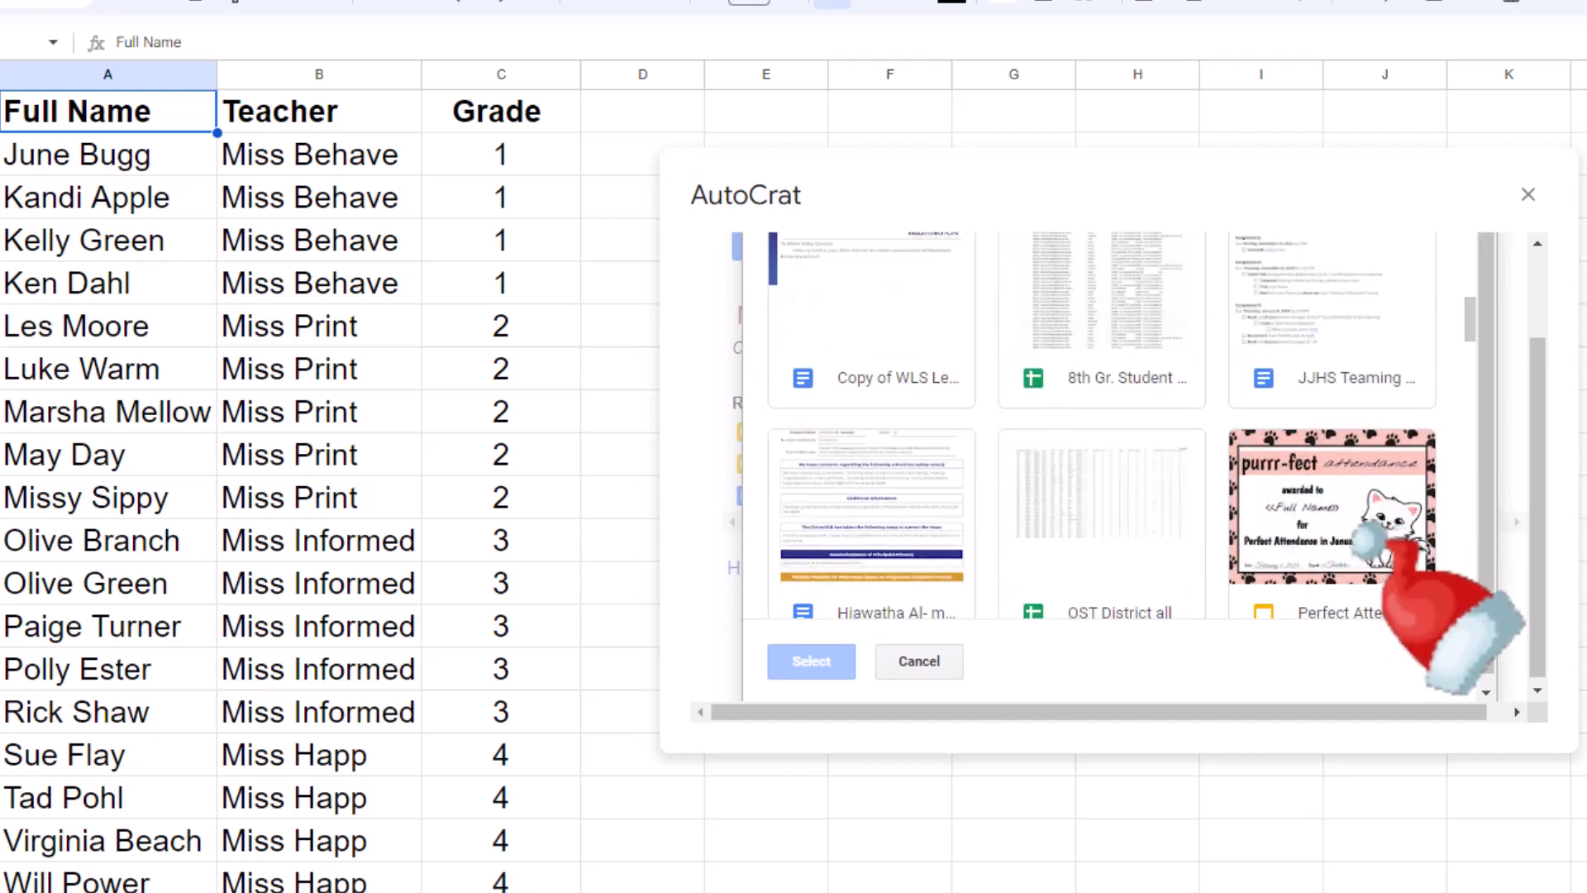
left_click(1331, 492)
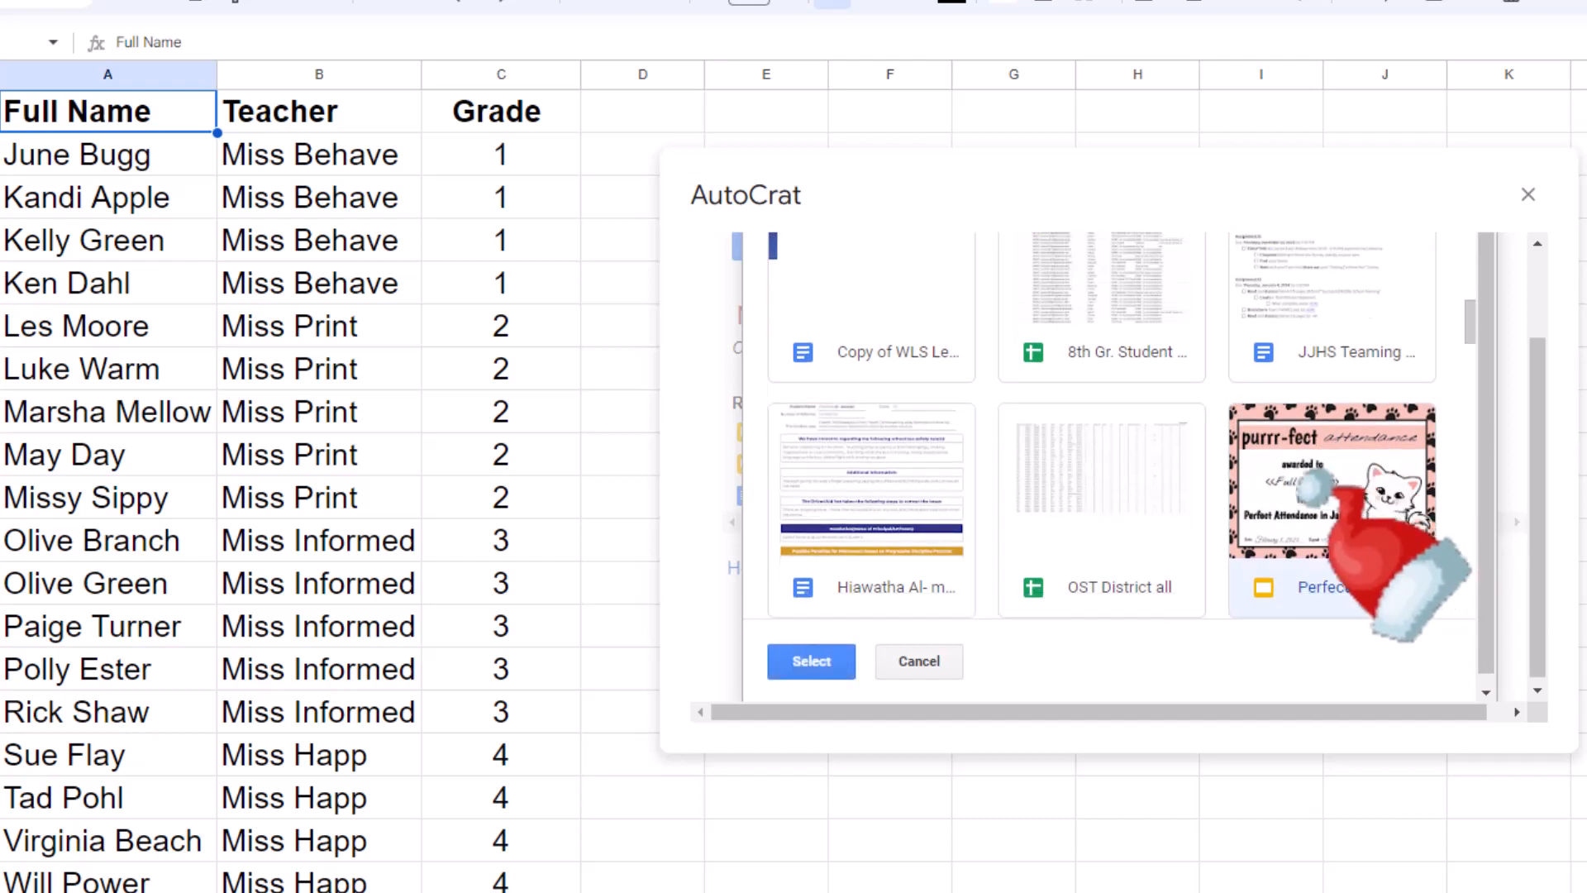
left_click(803, 666)
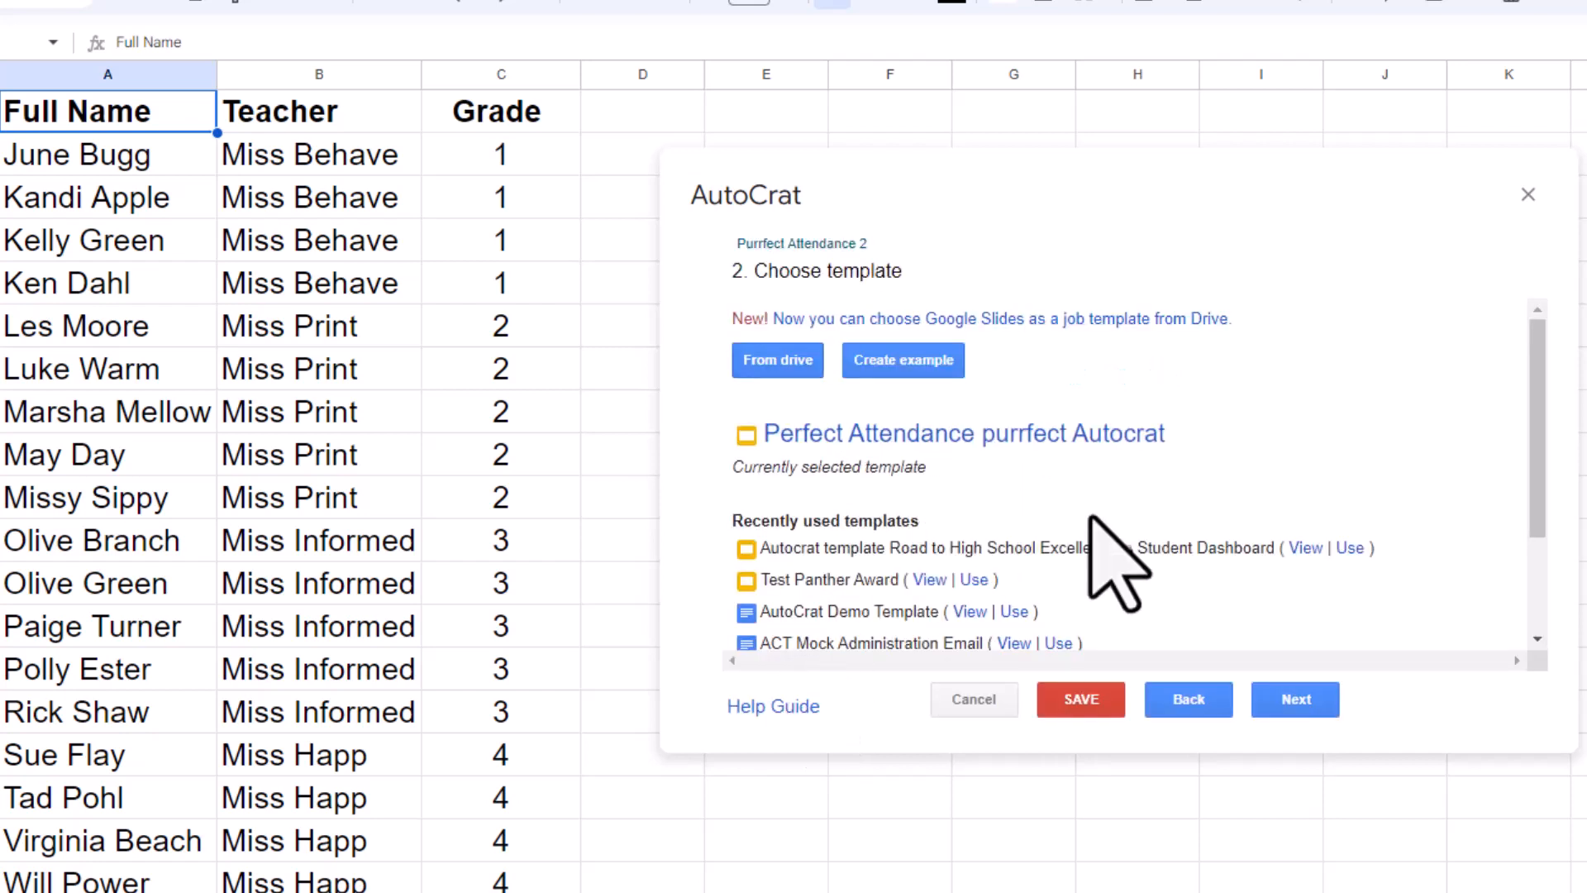
left_click(1289, 702)
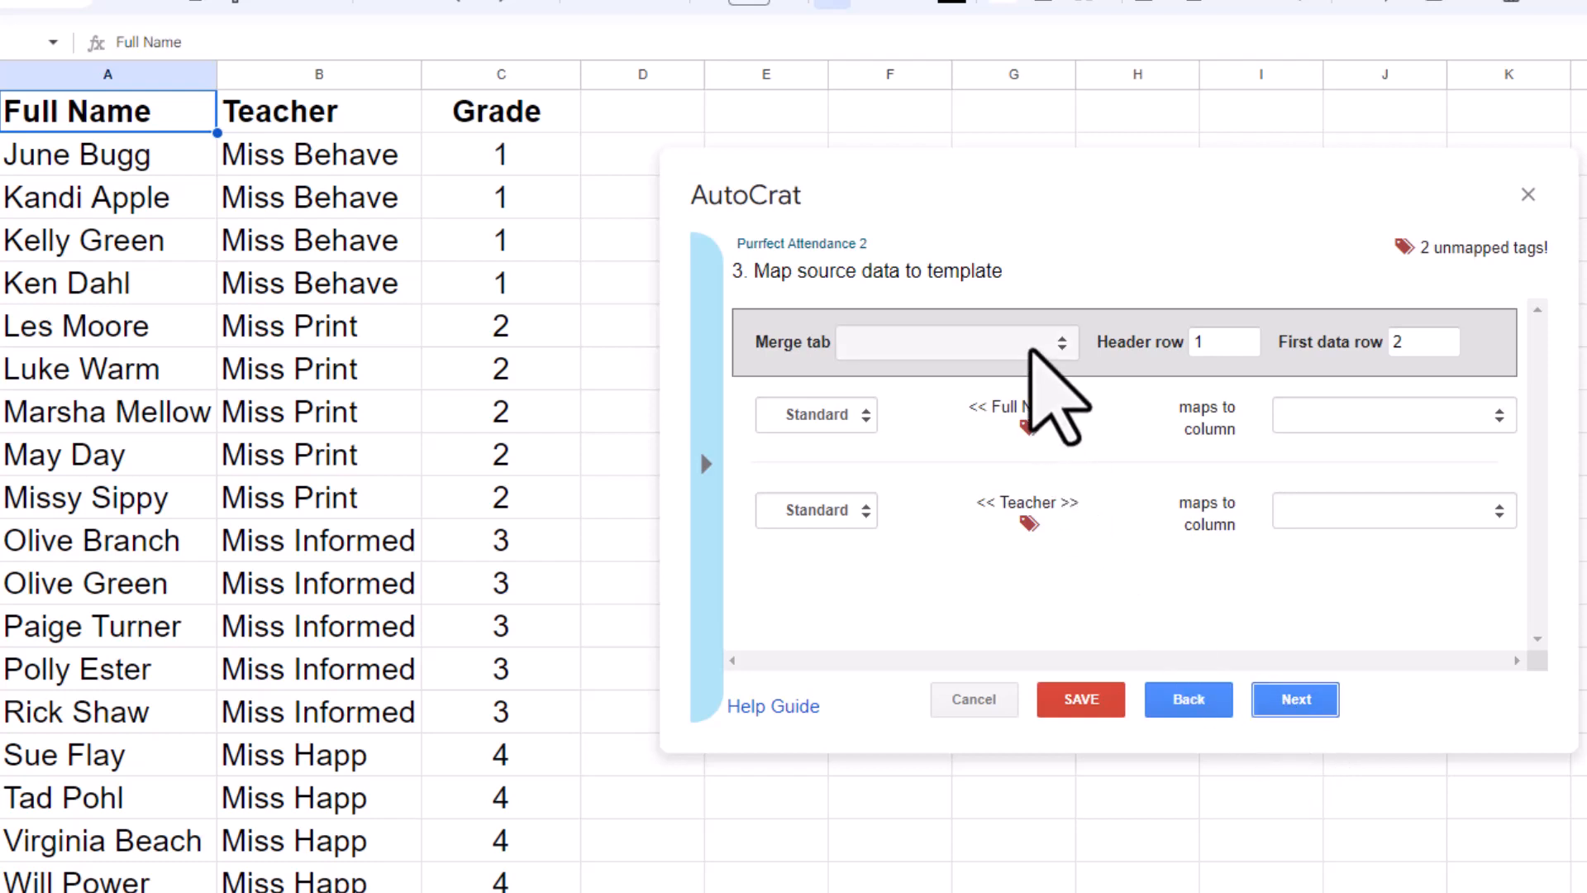
- Set the merge tab to Sheet1 as the source data for the template tags
left_click(1031, 348)
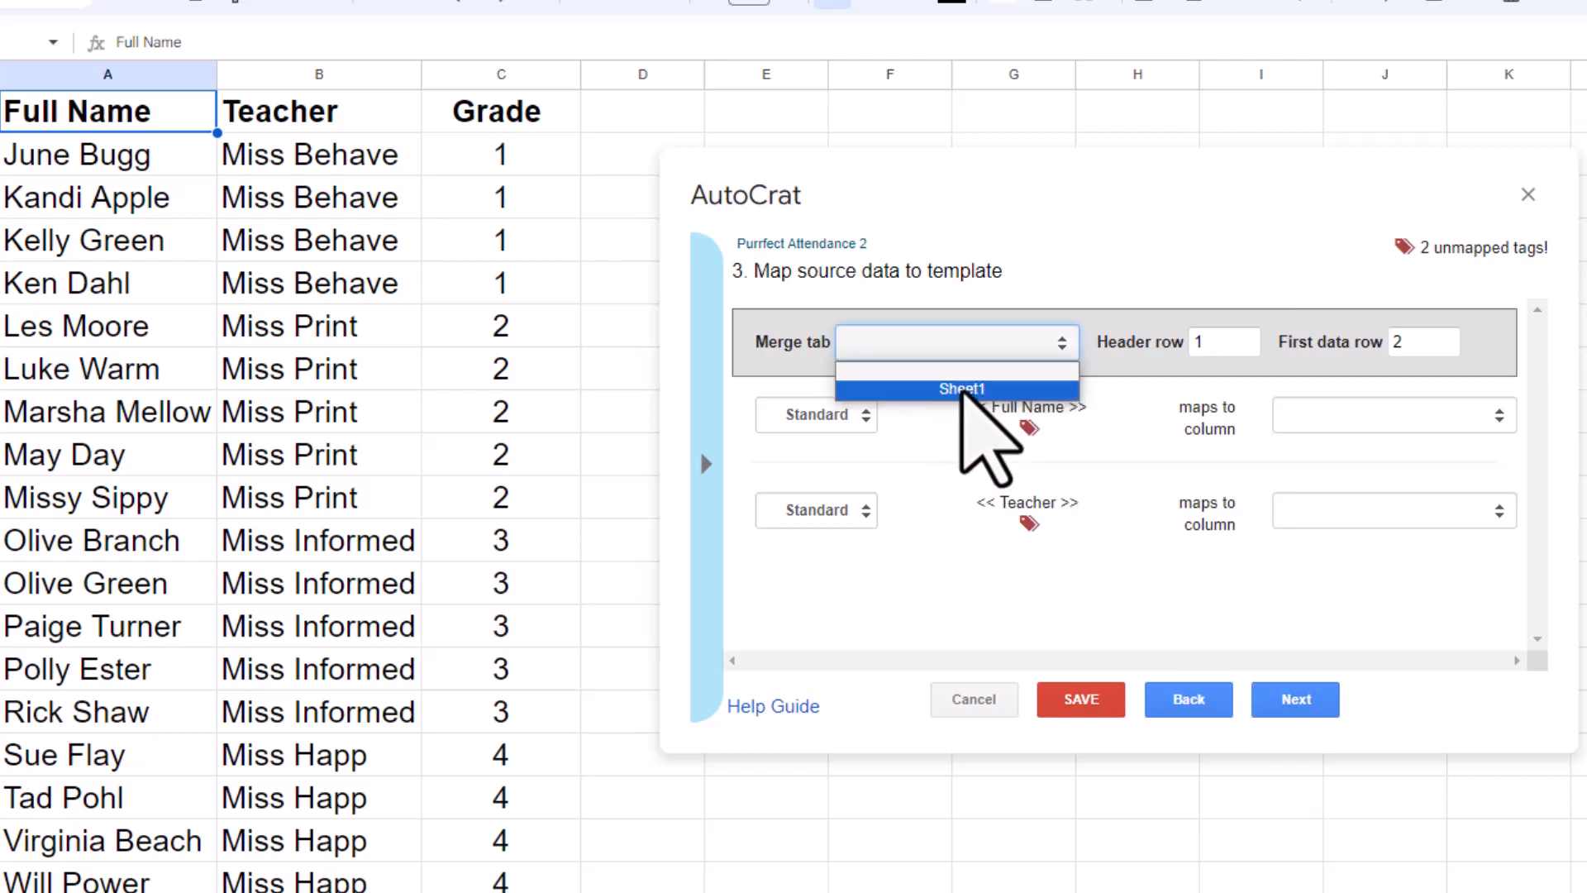
left_click(957, 390)
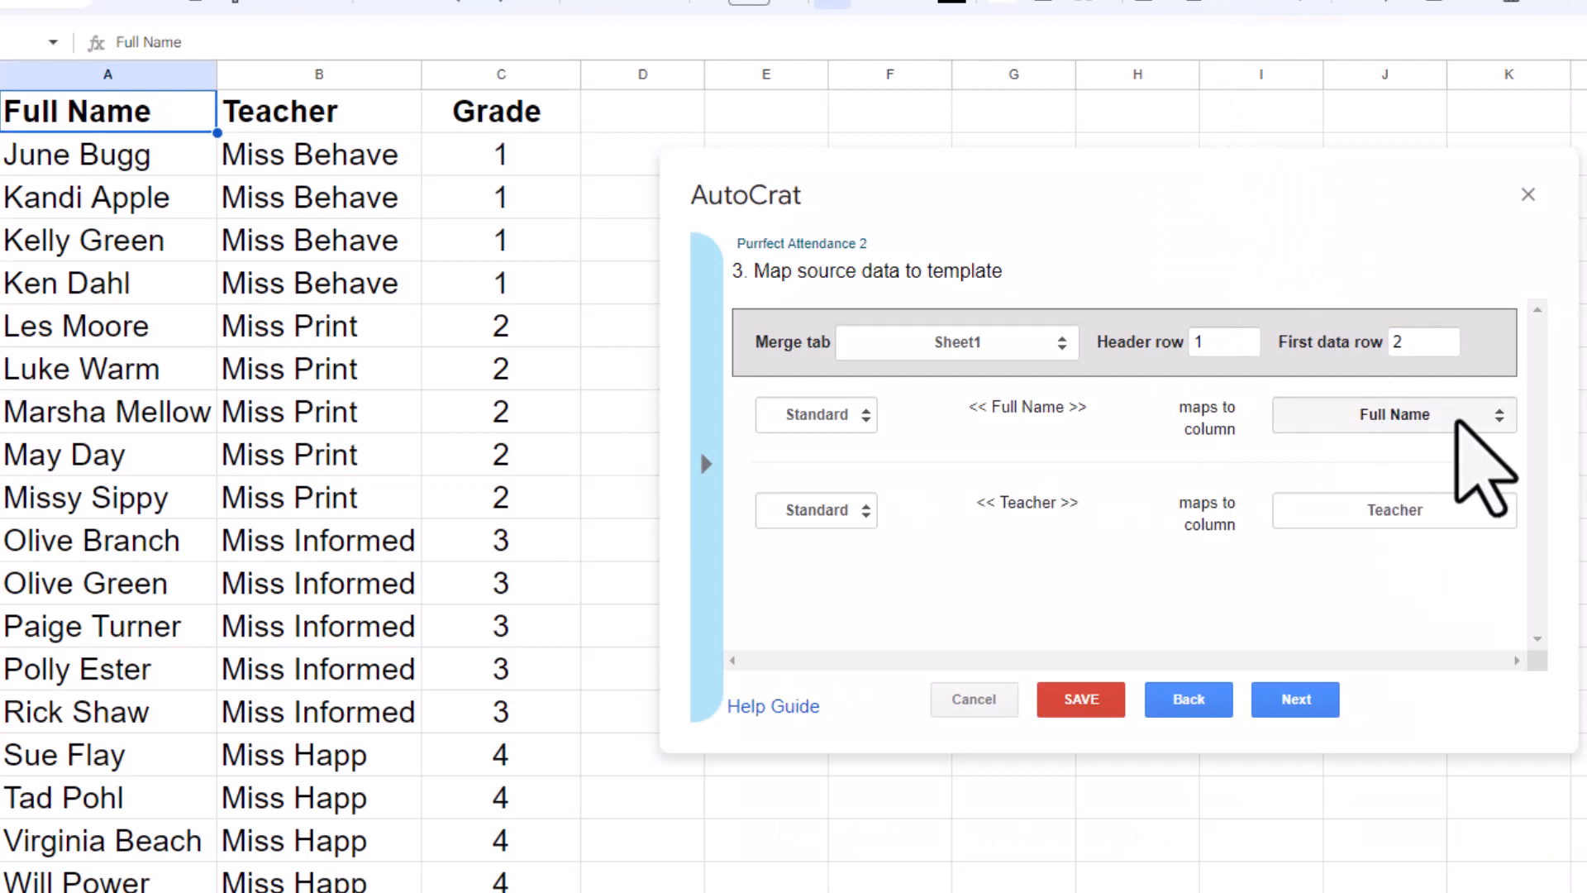
- Try mapping the Full Name tag to the Teacher column, and reset both tags to their matching columns
left_click(1499, 415)
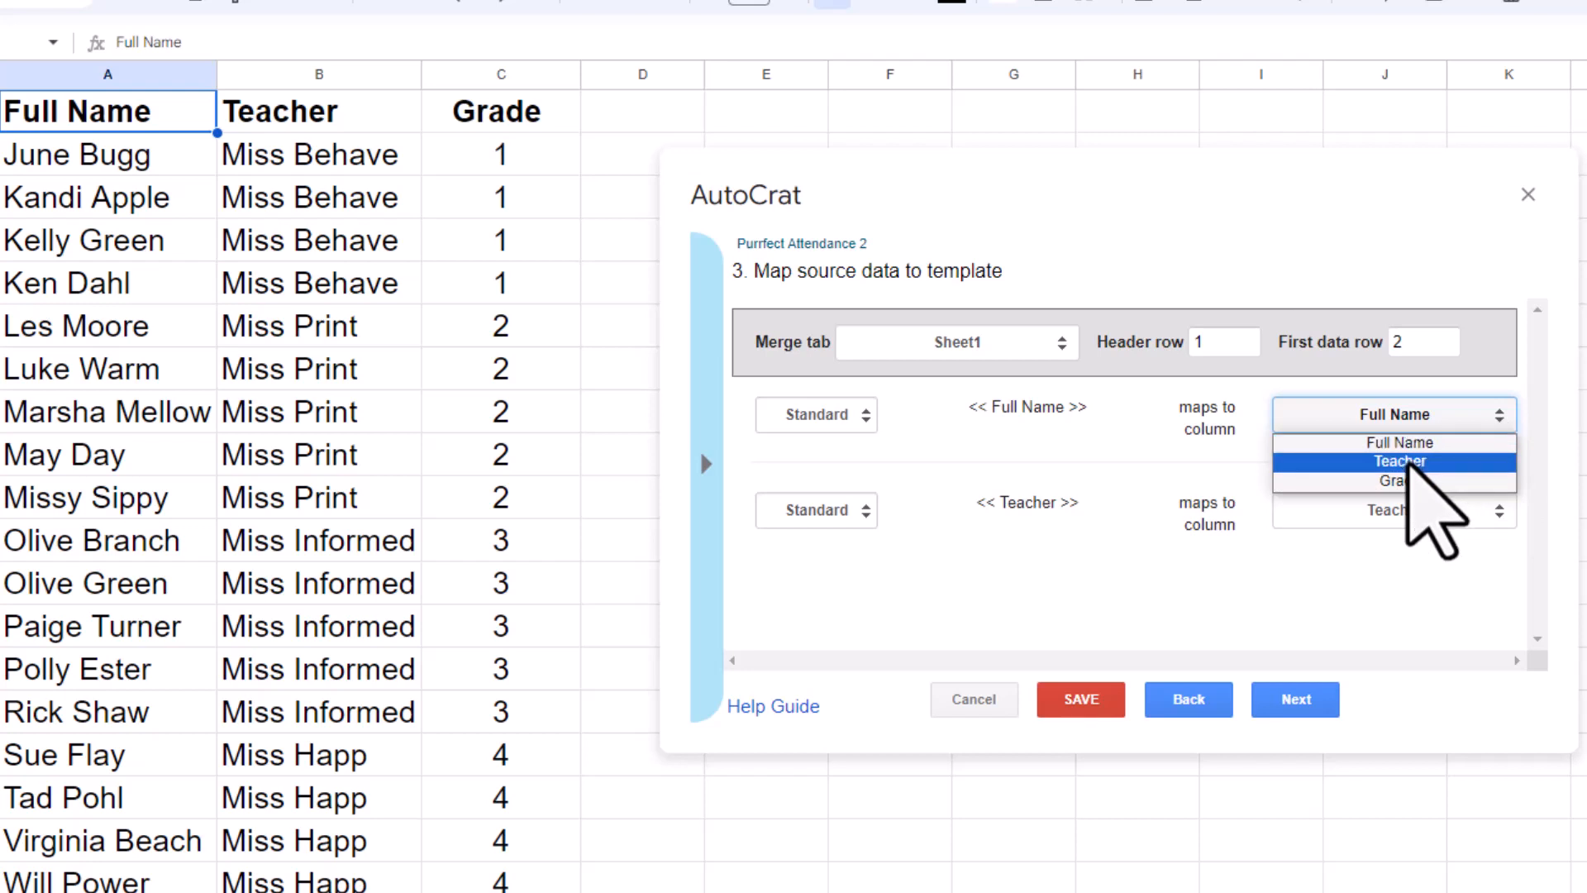
left_click(1408, 461)
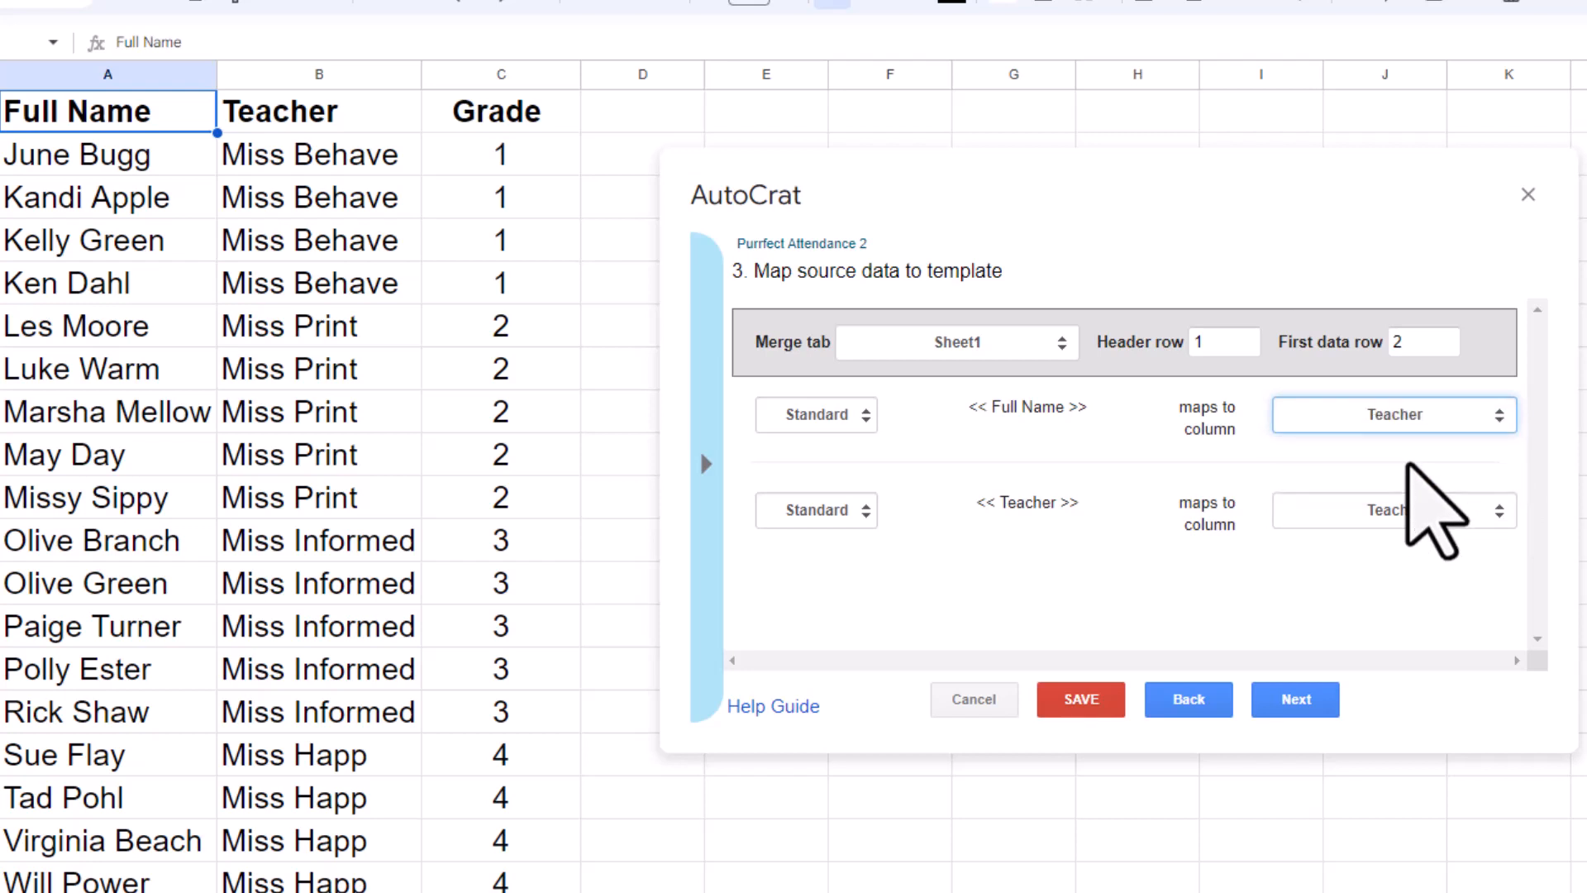
left_click(1391, 417)
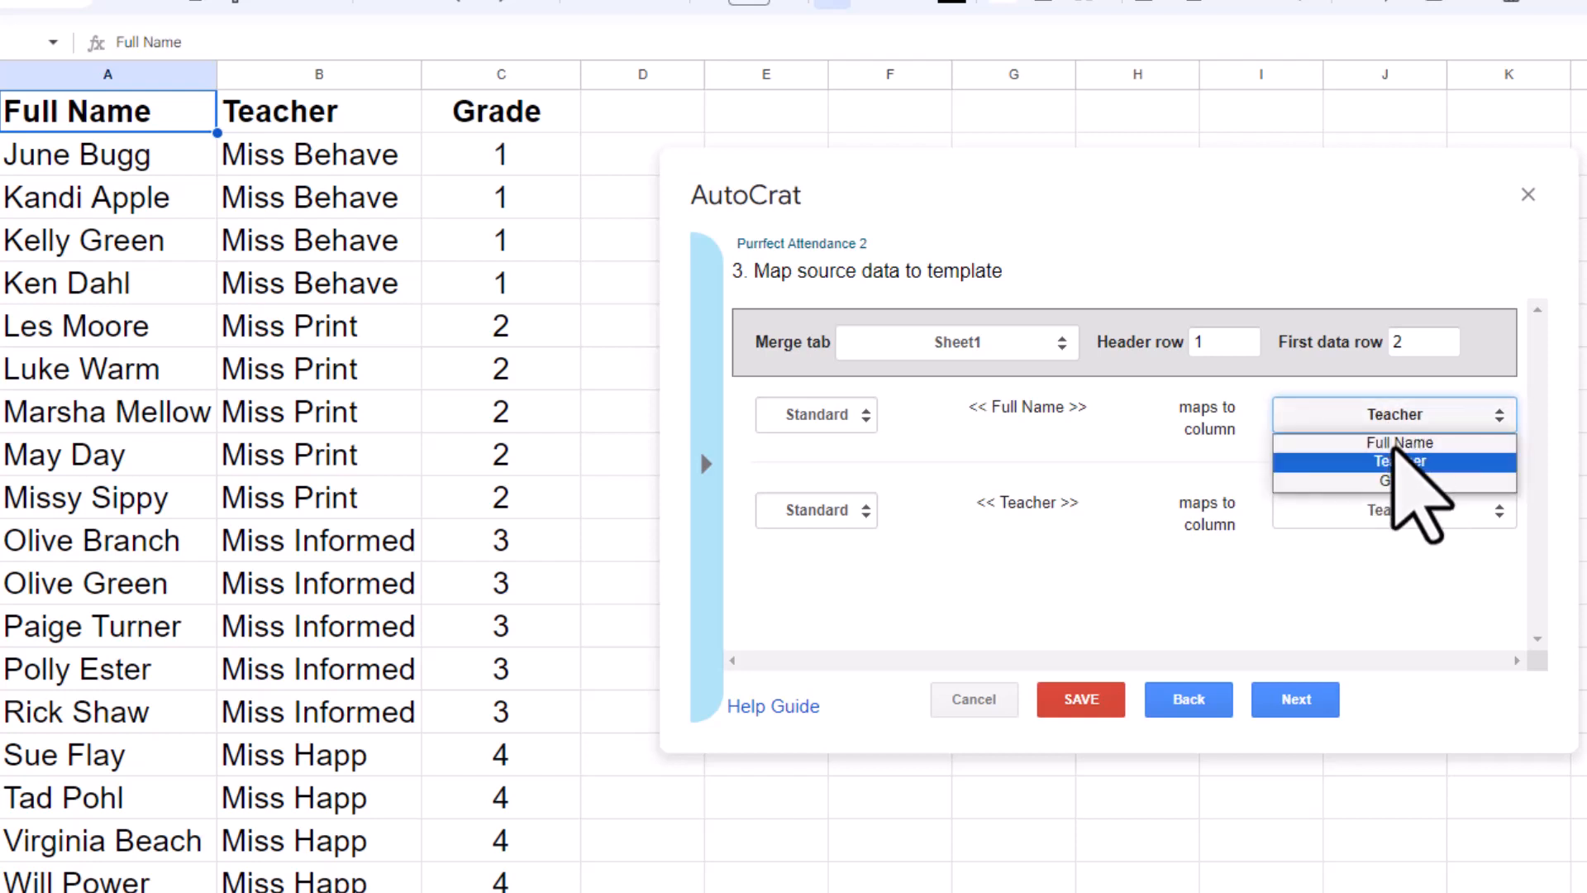
left_click(1394, 444)
left_click(1434, 500)
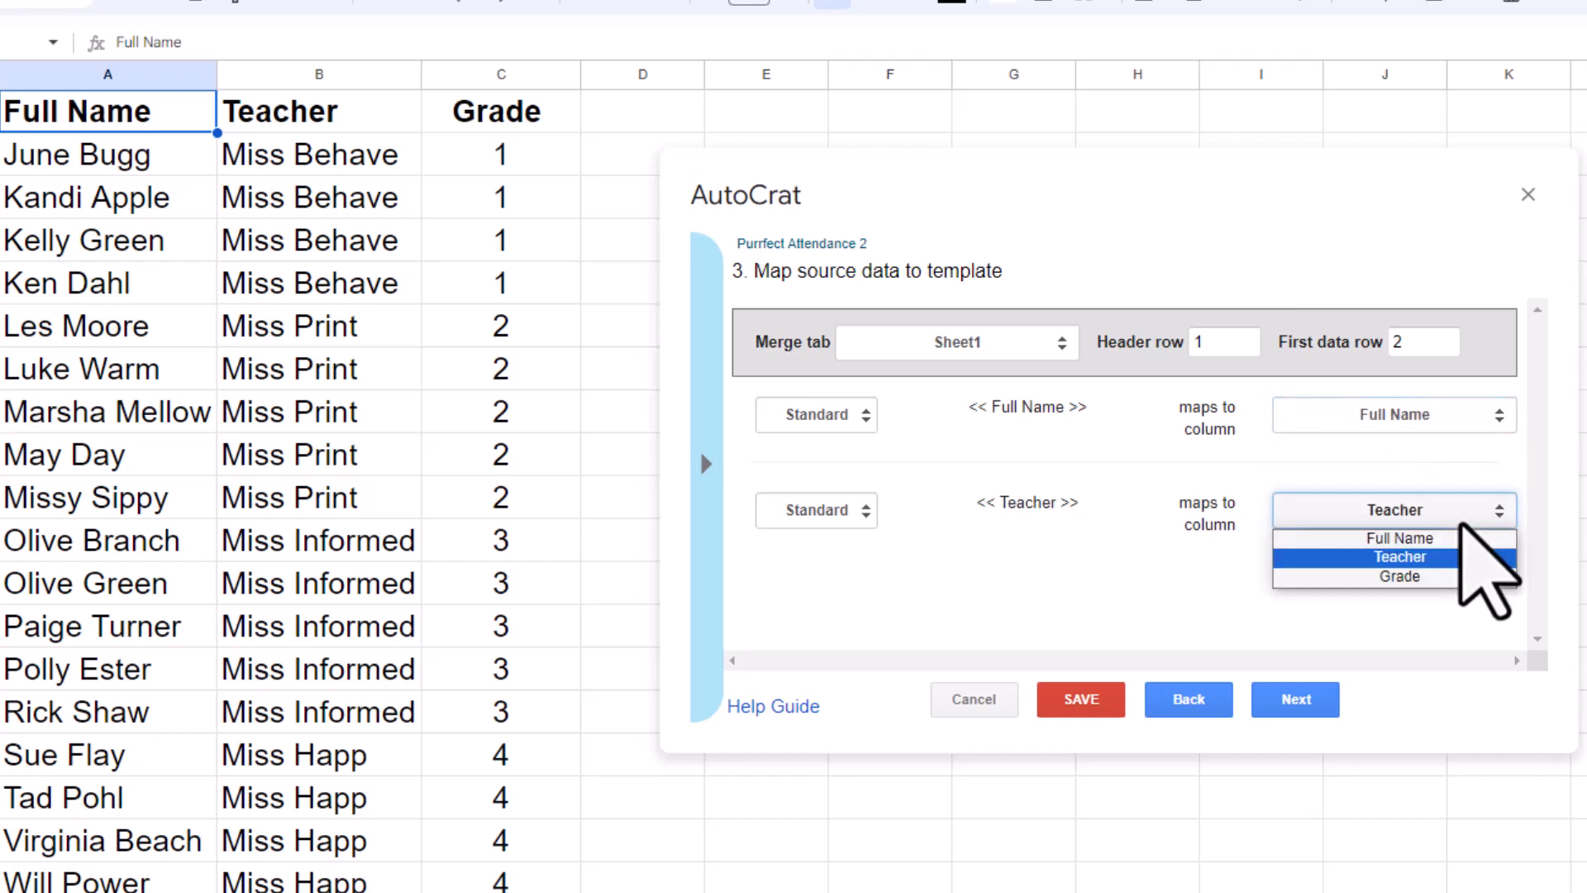
left_click(1411, 559)
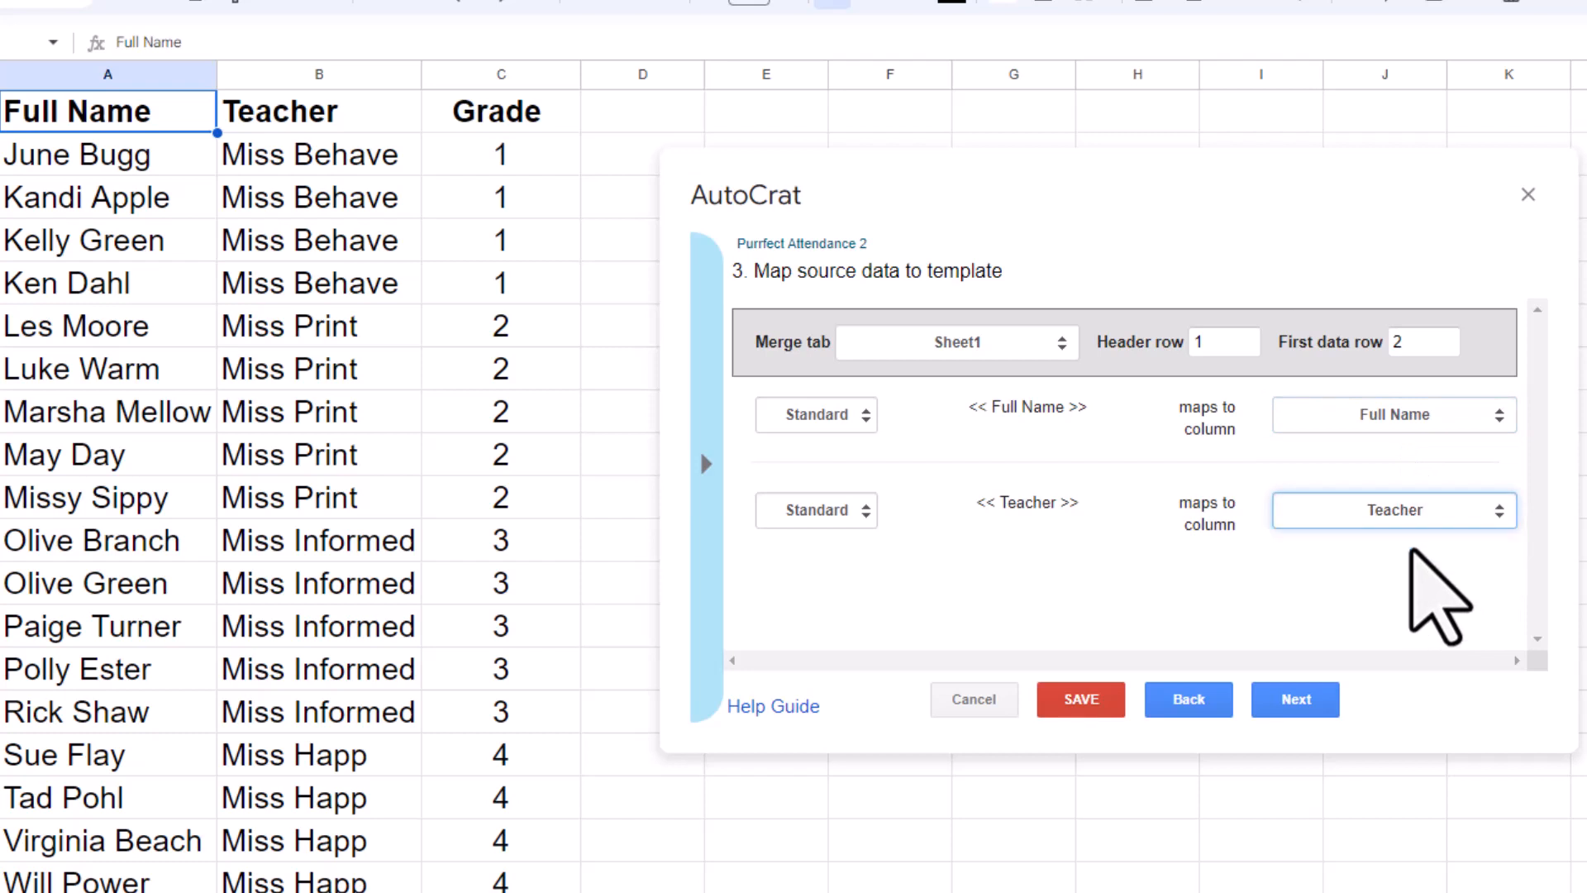
left_click(1382, 514)
left_click(1392, 511)
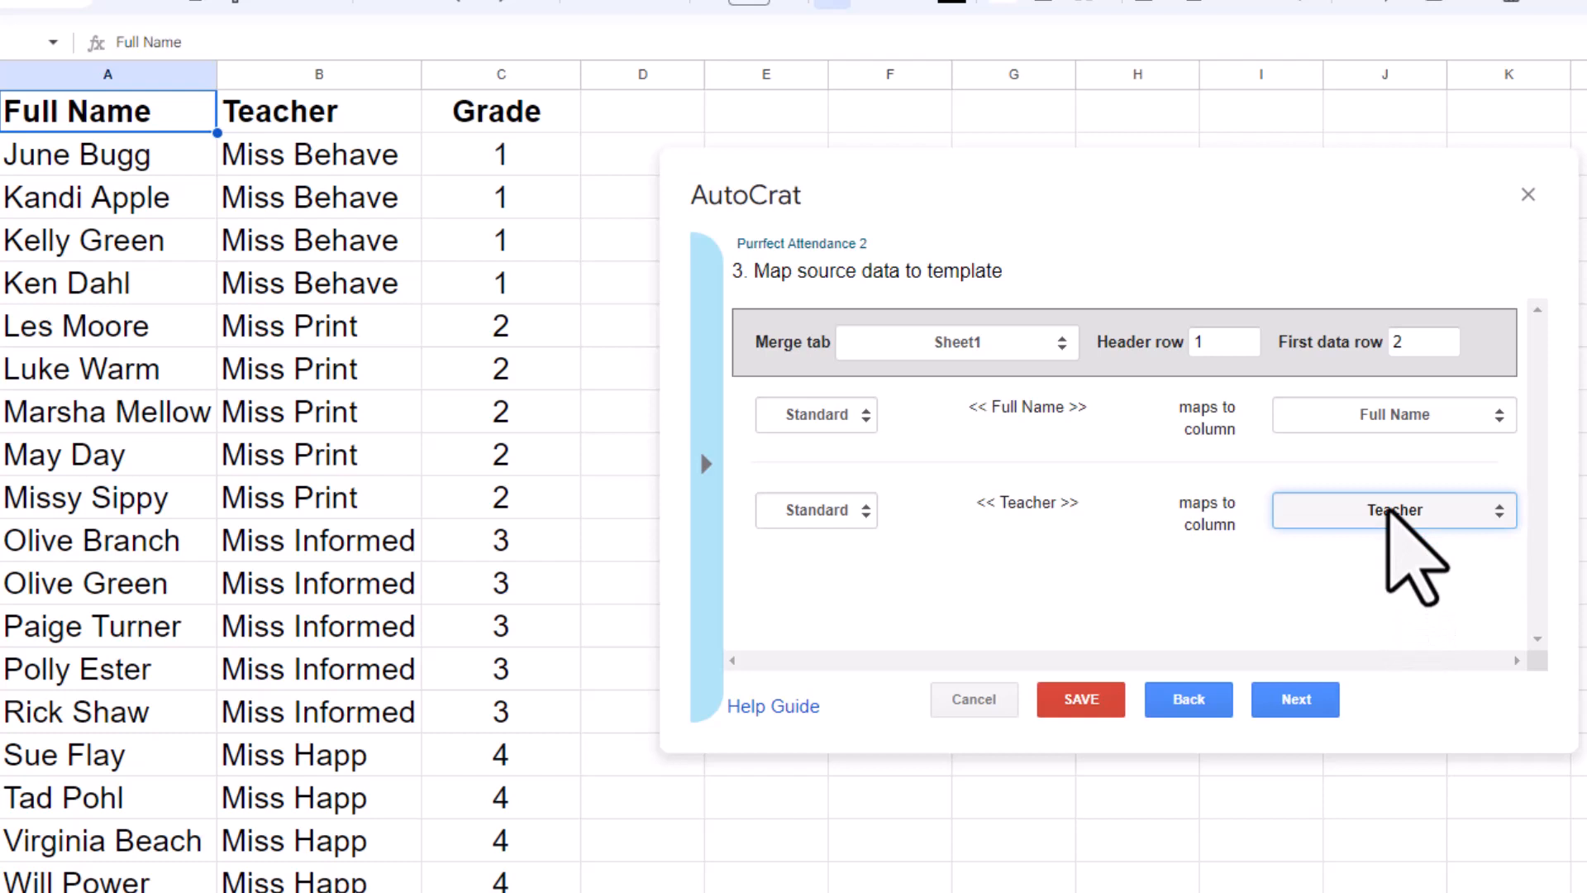
- In the file settings, name the output January Perfect Attendance, keep the type as Google Slides, and choose single output mode
double_click(1288, 706)
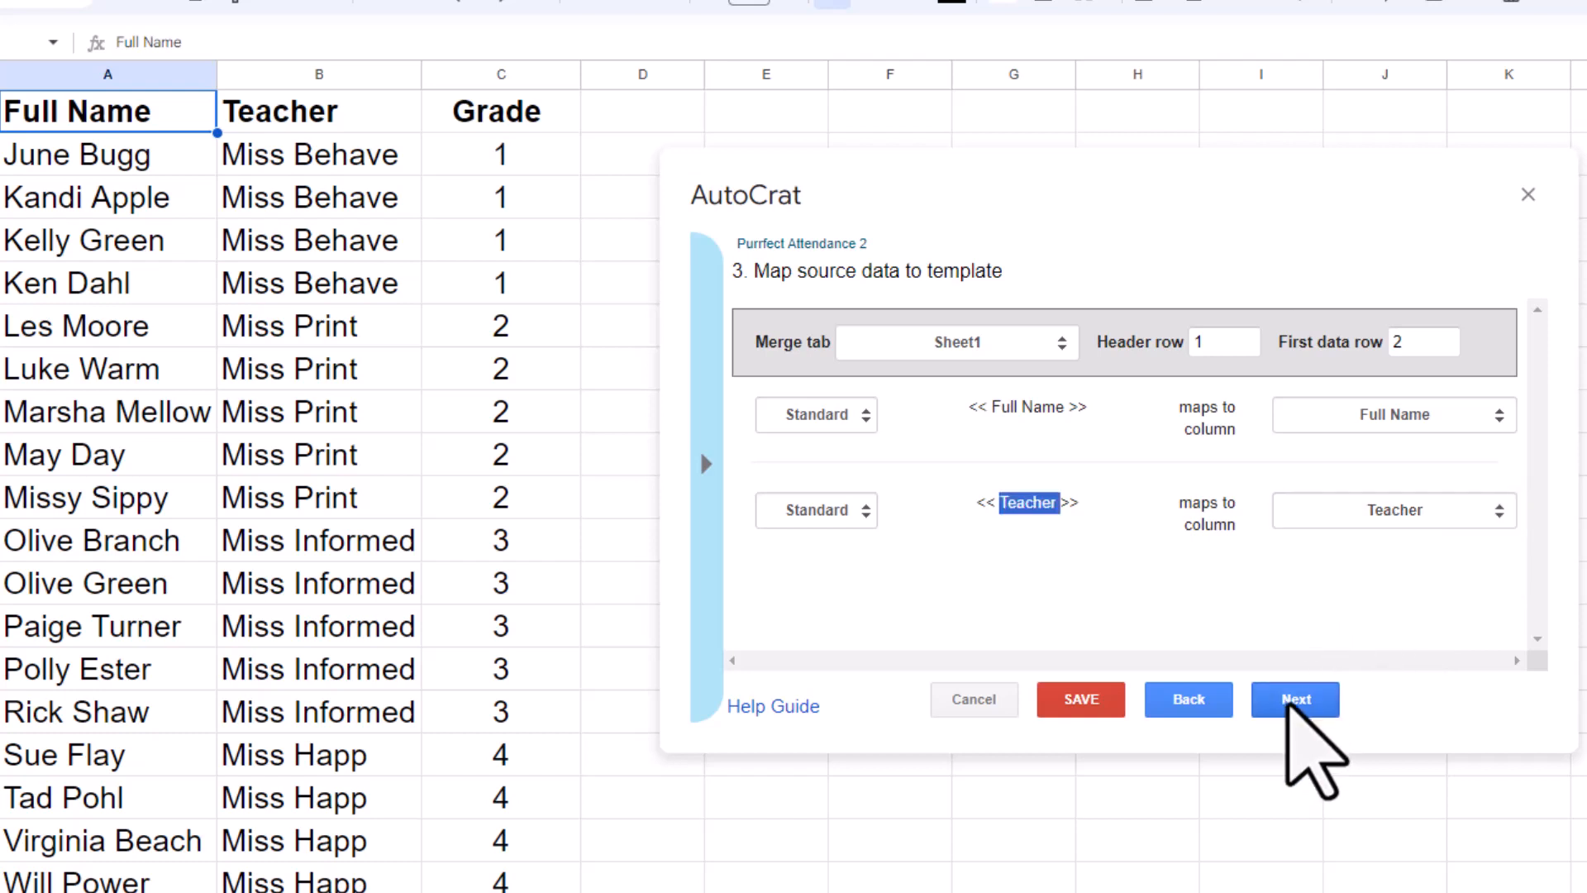
left_click(1291, 700)
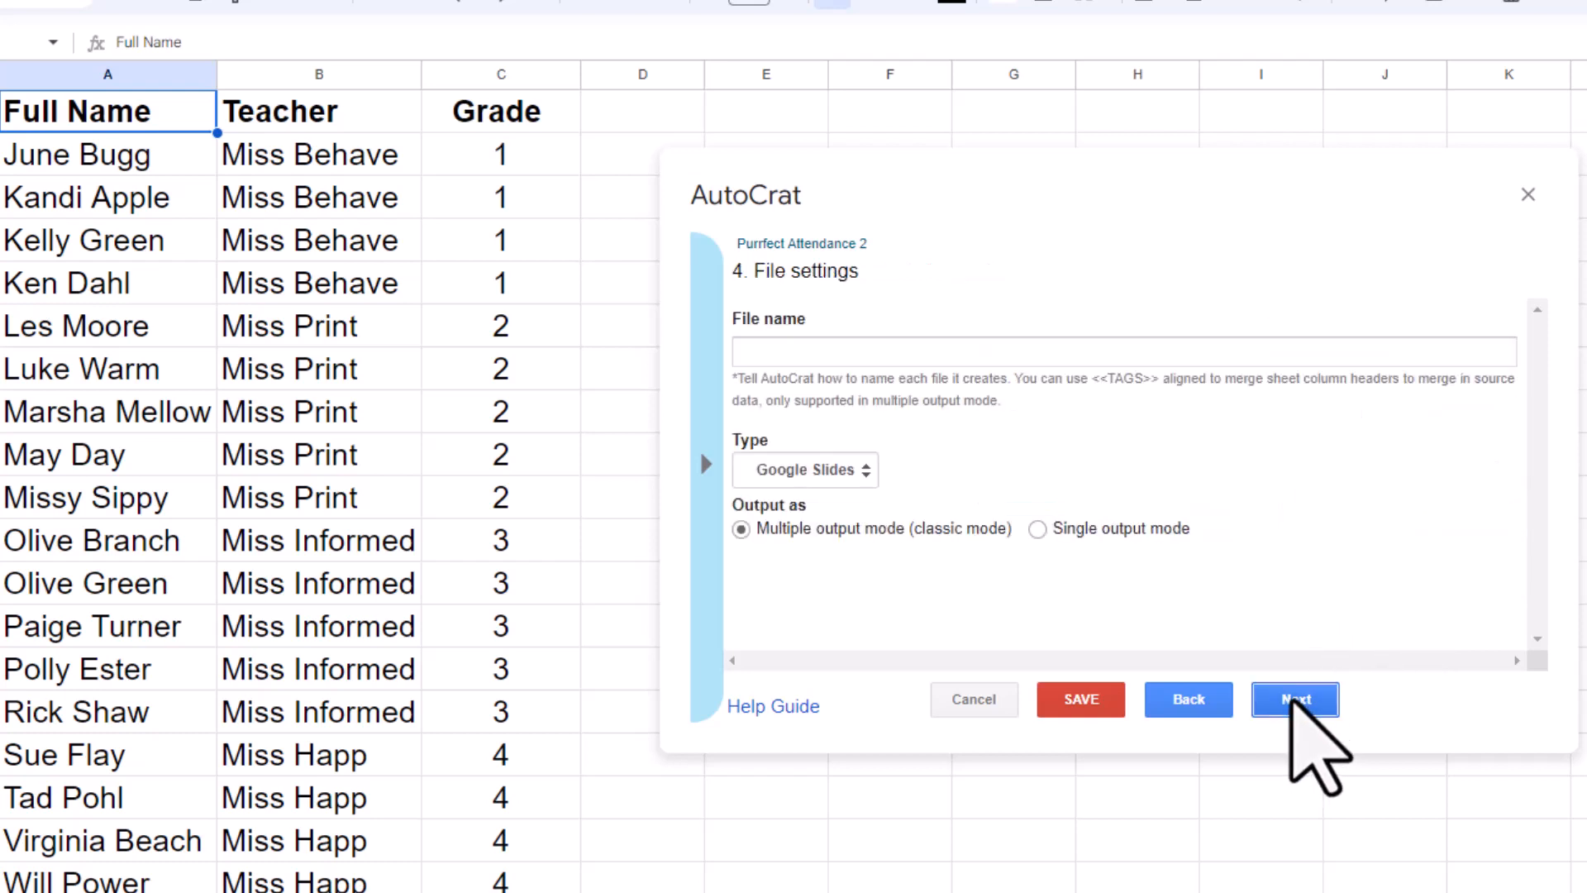
left_click(952, 353)
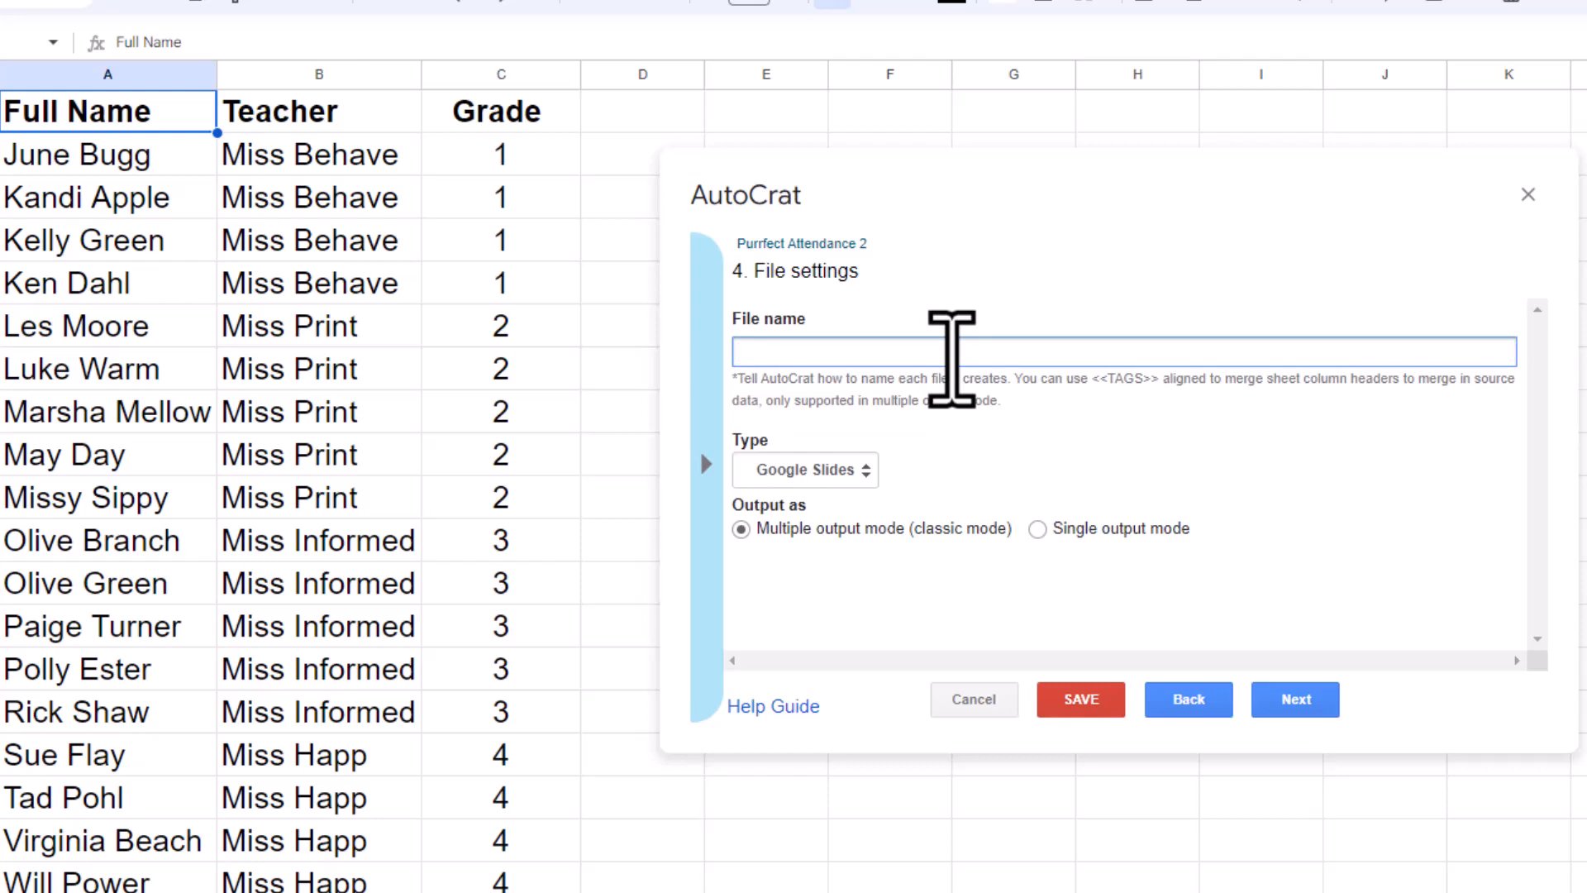
type("January Perfect Attendance")
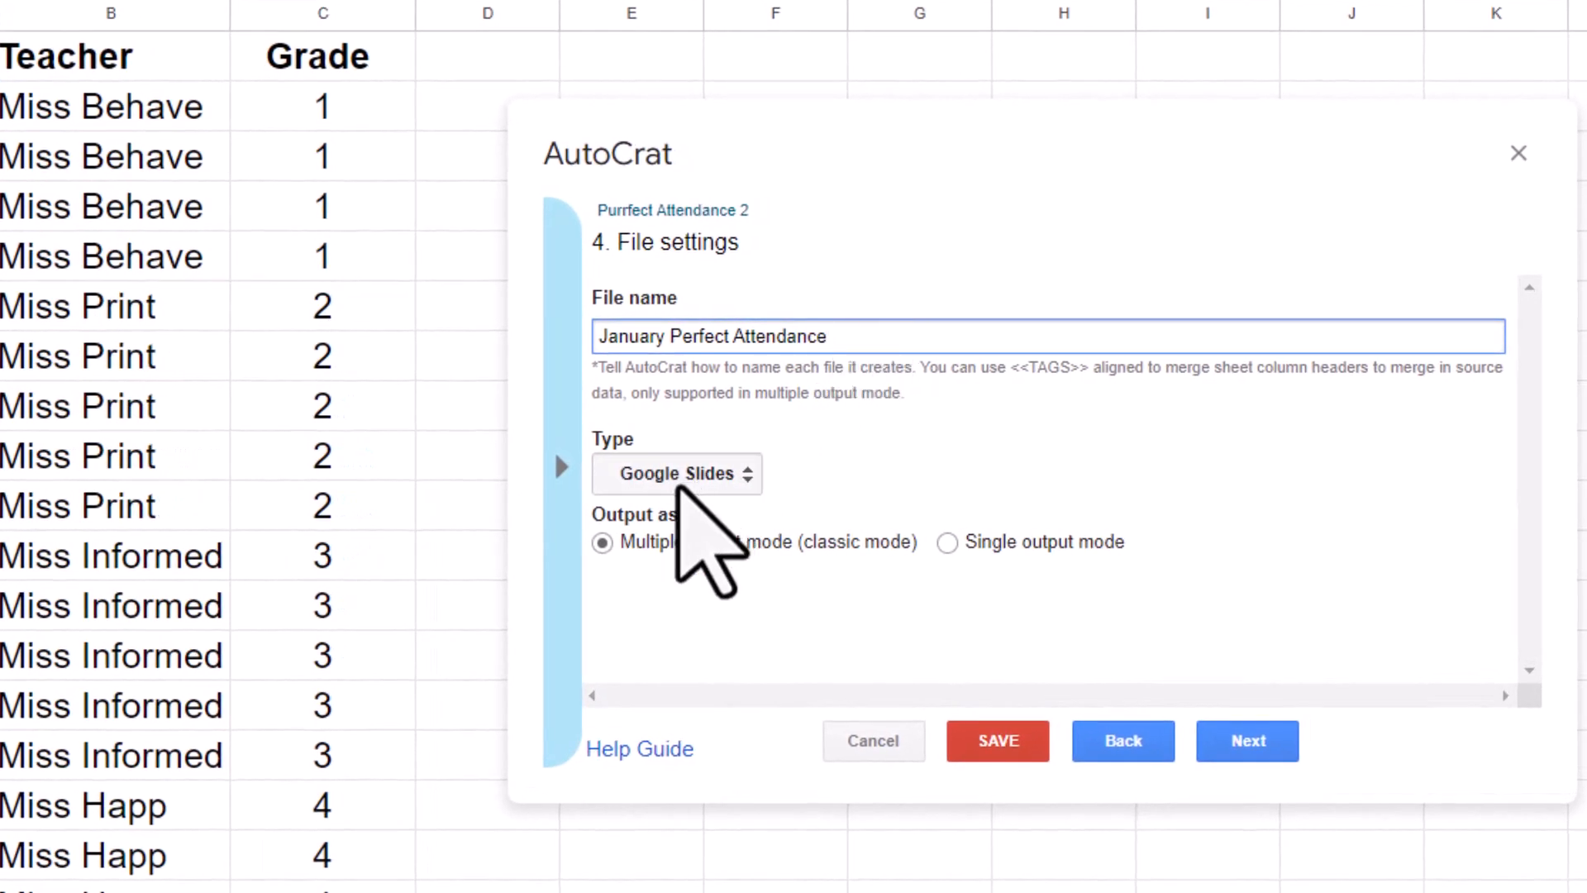
left_click(670, 475)
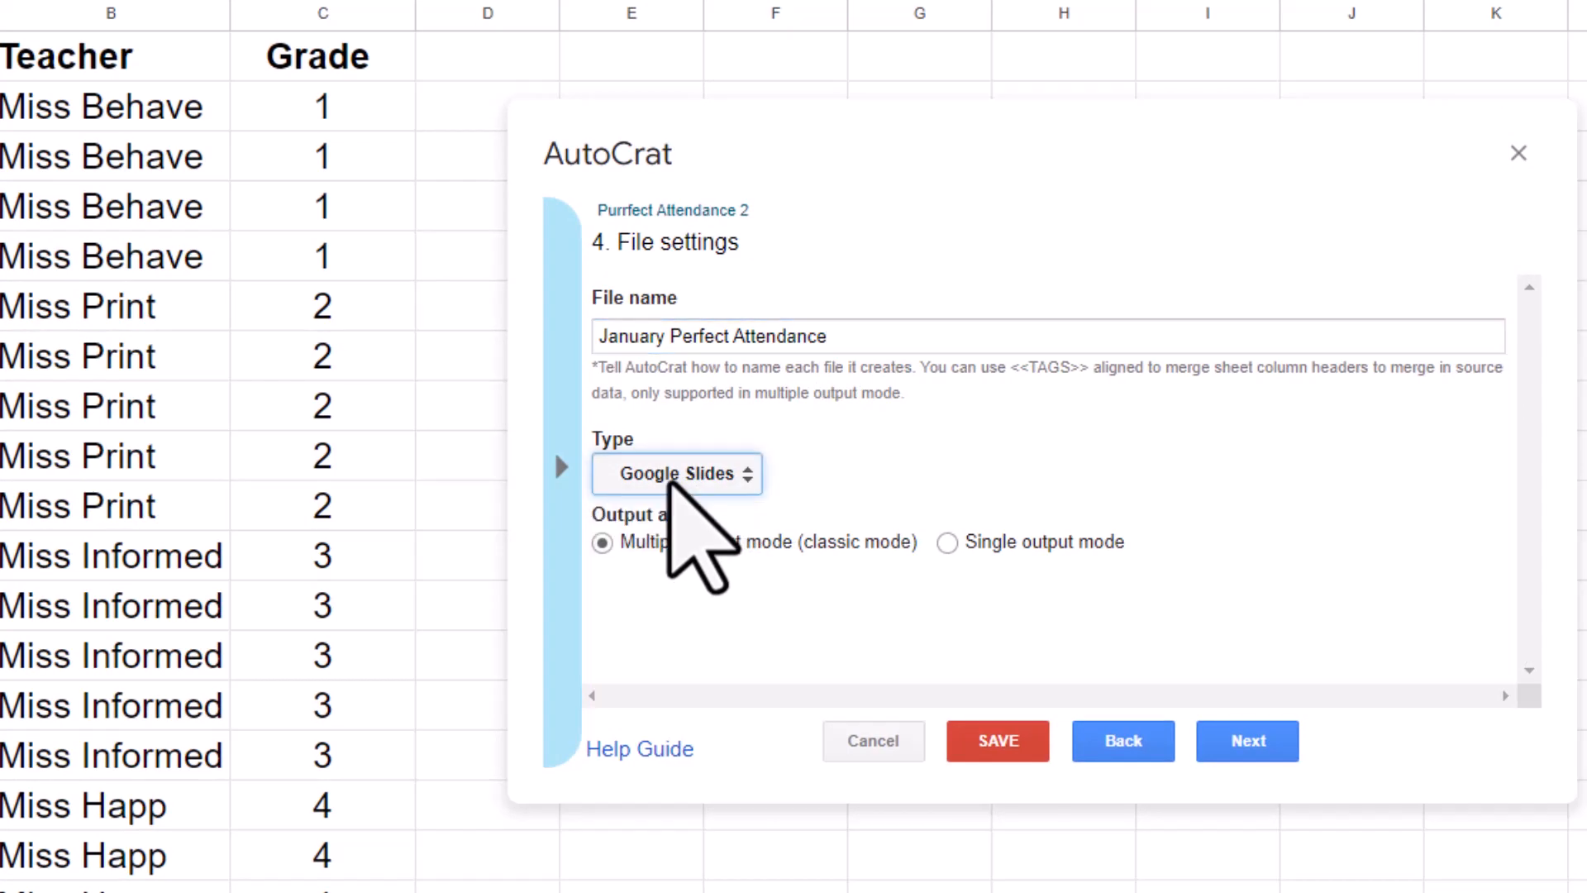
left_click(671, 479)
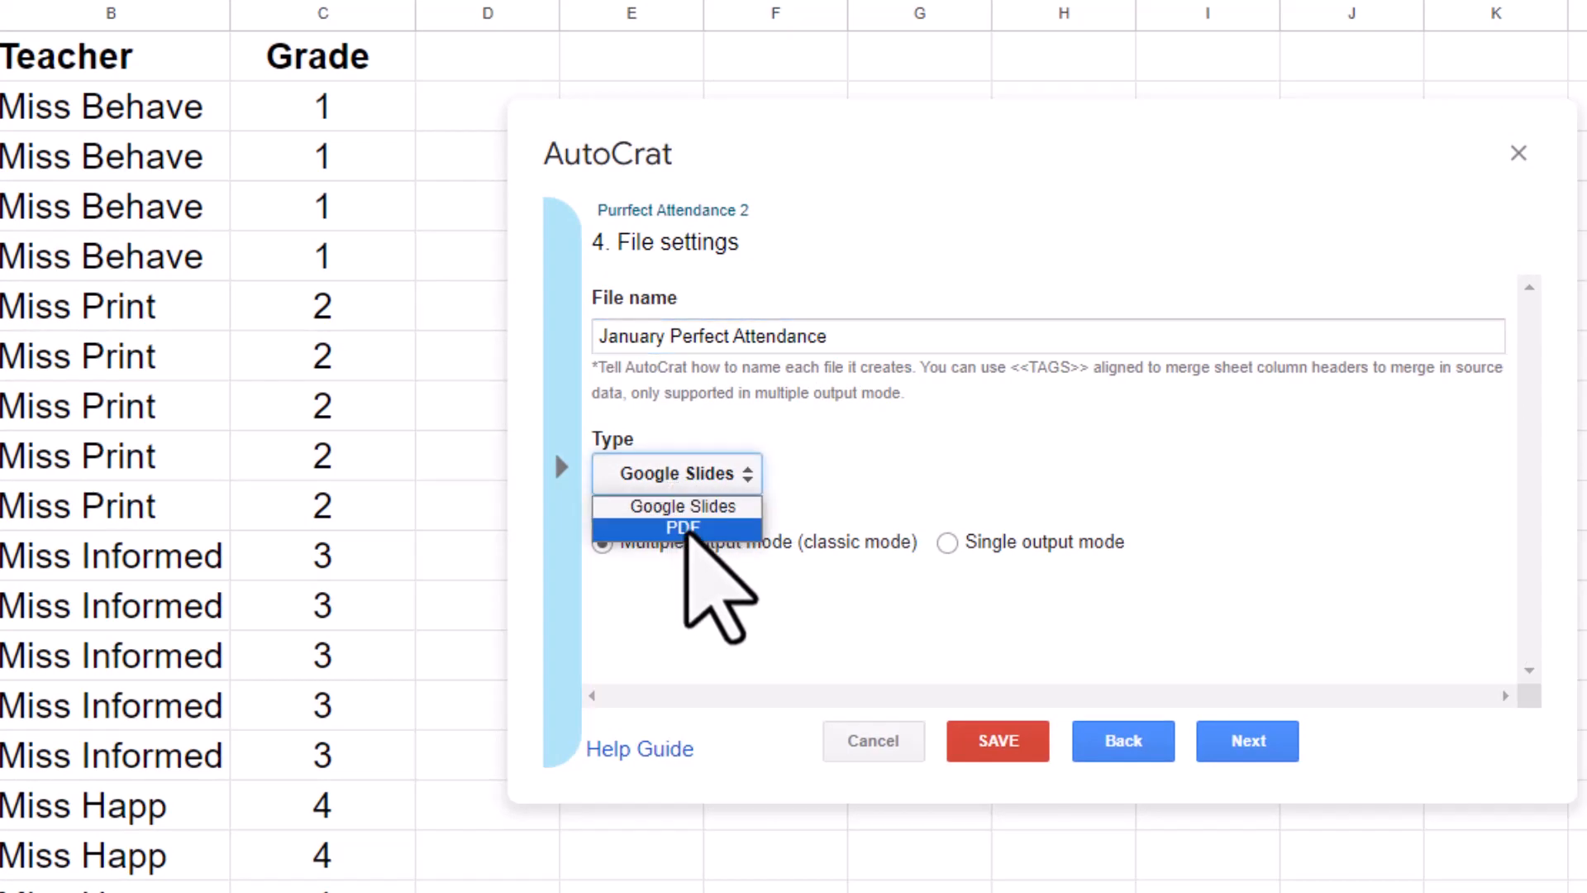
left_click(688, 507)
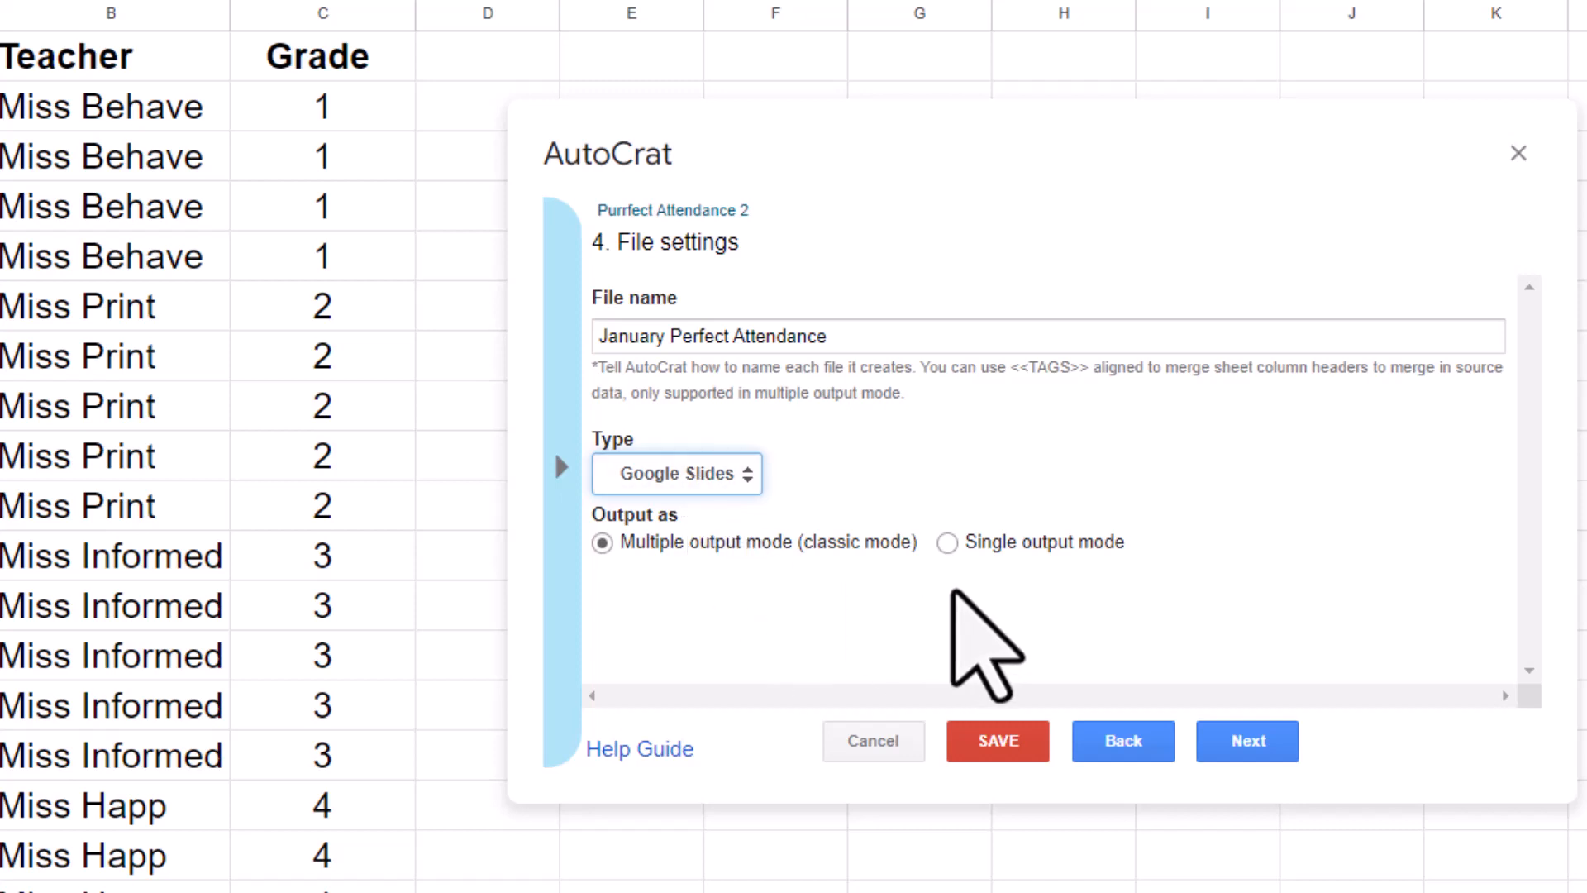
left_click(947, 542)
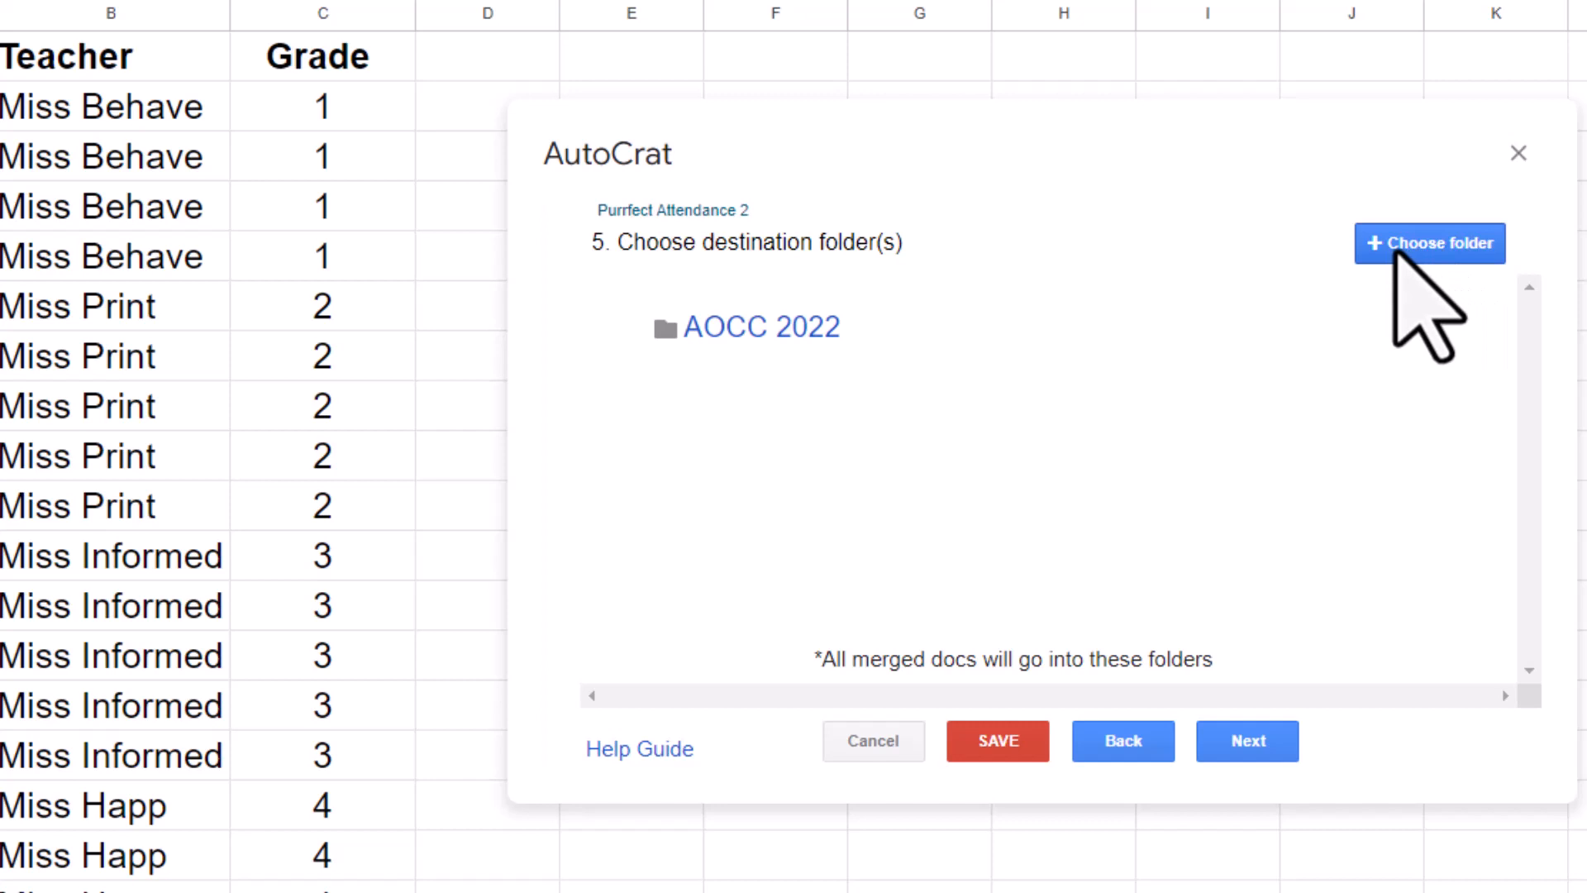
- Add the Attendance Awards folder as a destination for the merged files
left_click(1440, 248)
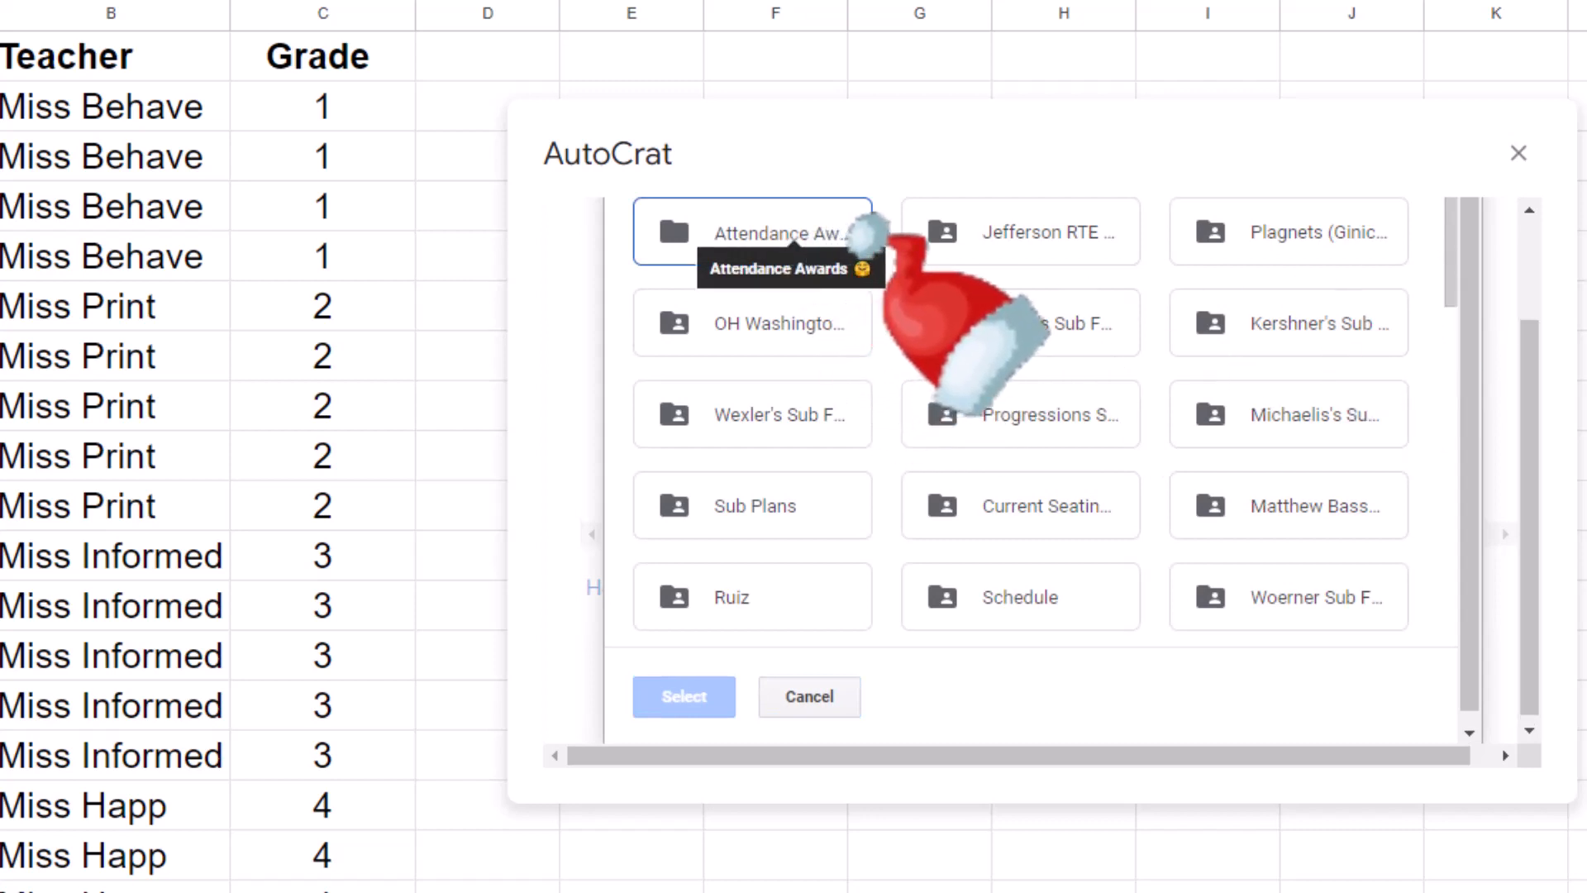
left_click(860, 233)
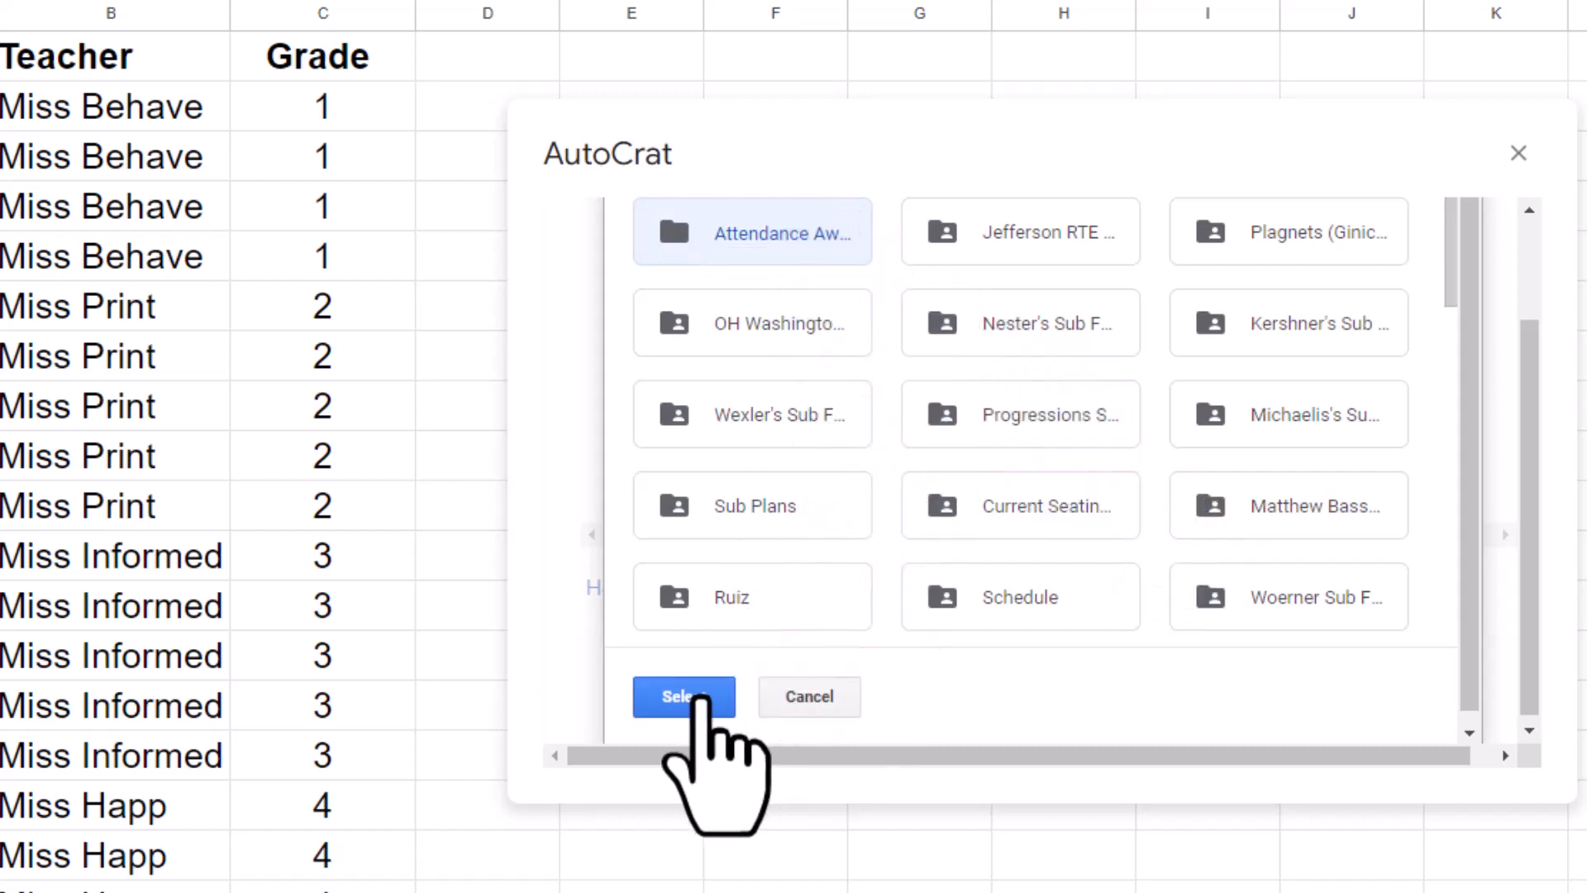
left_click(684, 697)
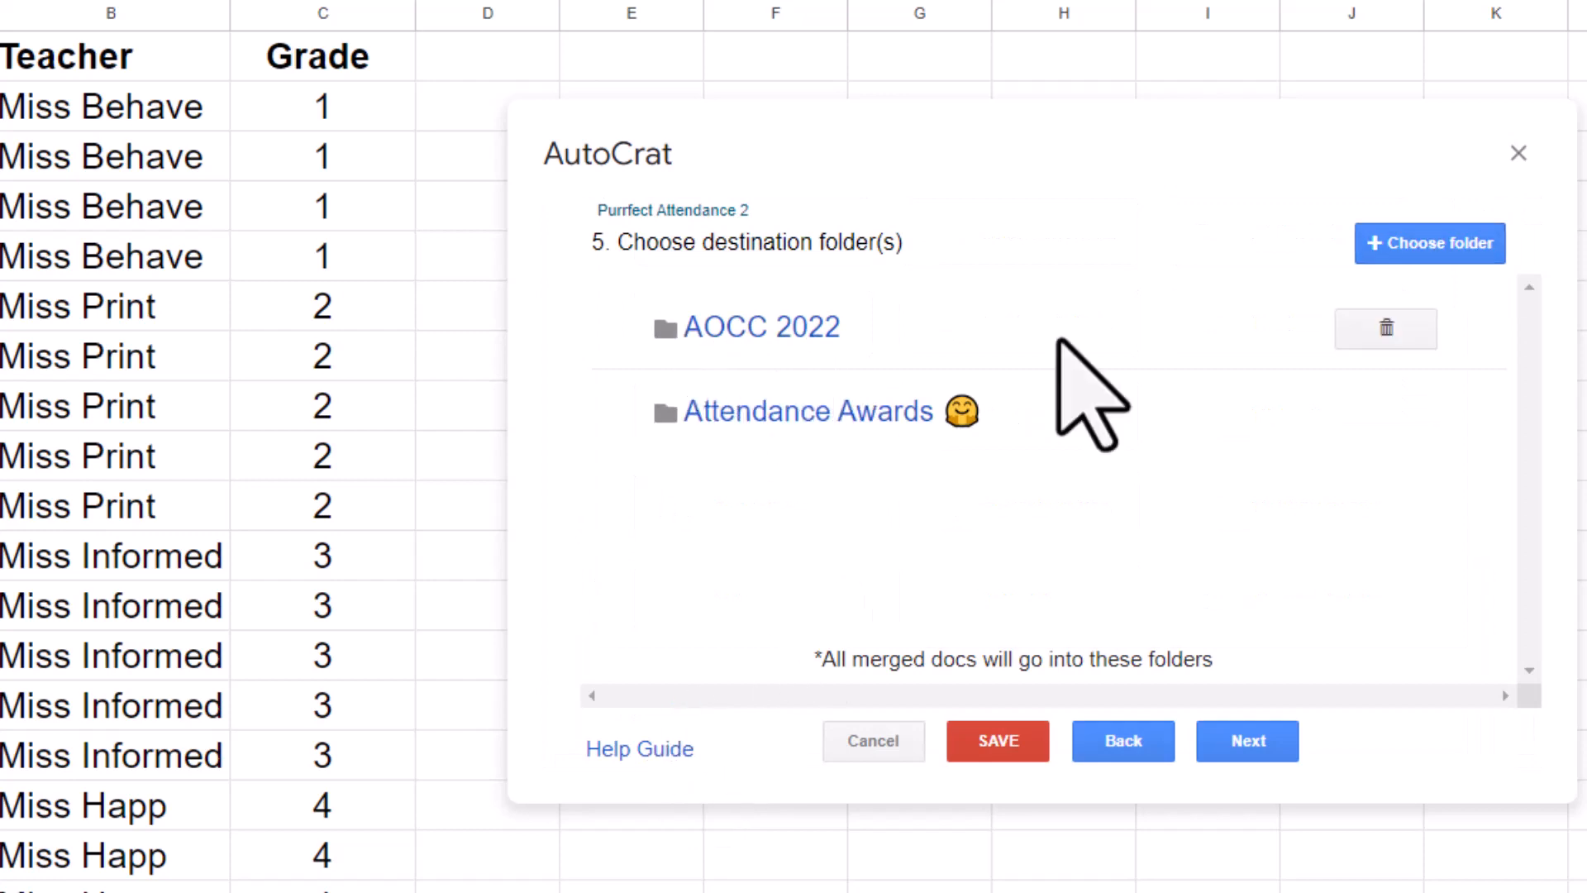
- Remove the AOCC 2022 folder from the destinations and continue past the dynamic folder reference without adding one
left_click(1387, 328)
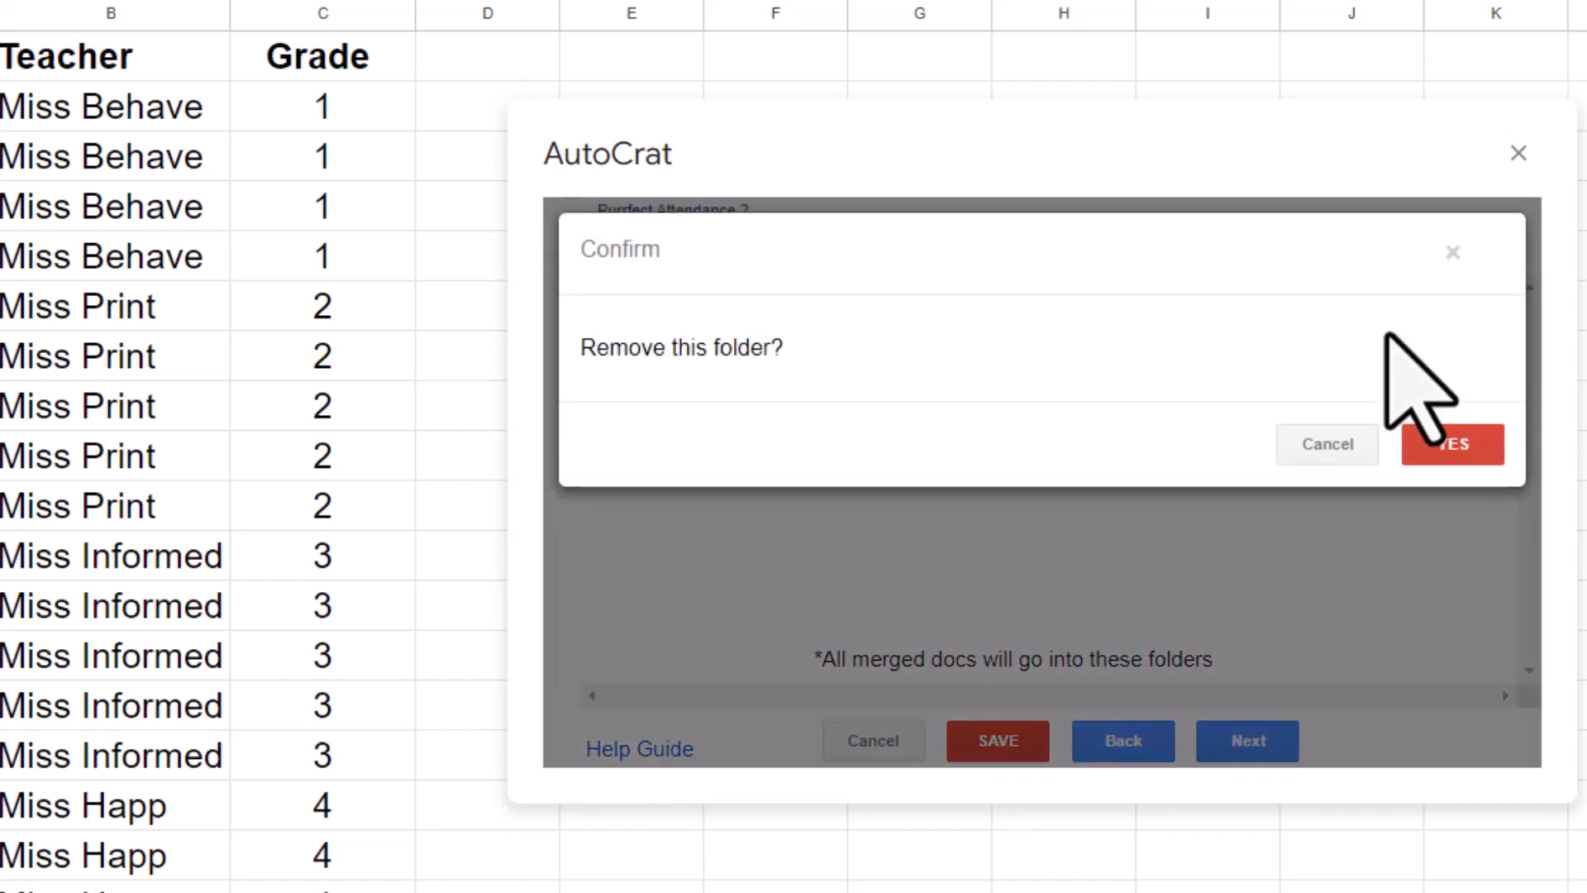
left_click(1453, 446)
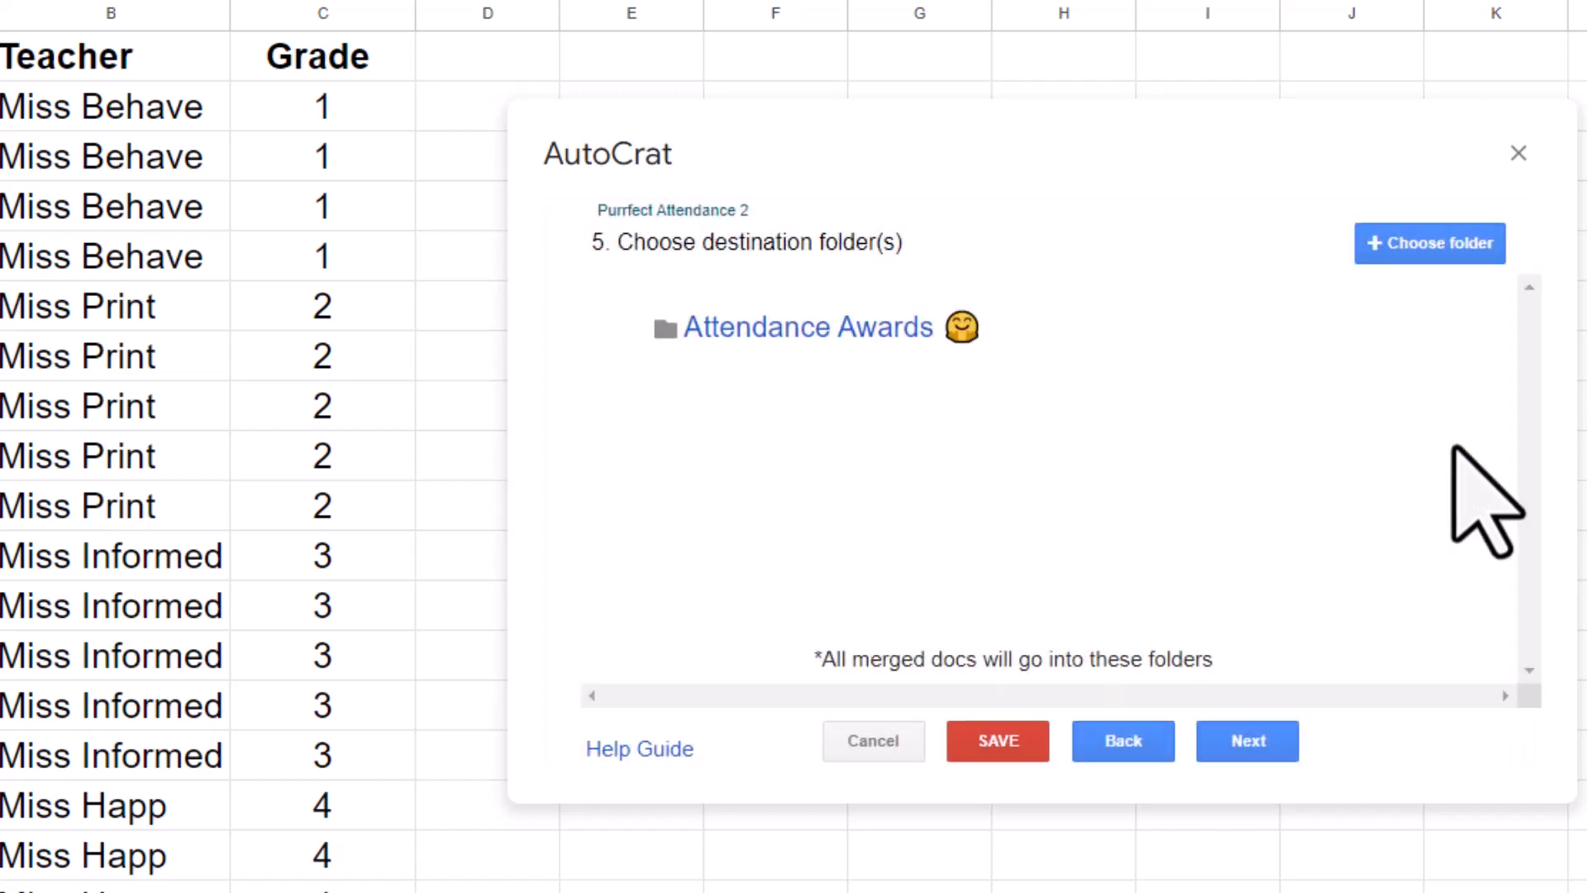
left_click(1239, 749)
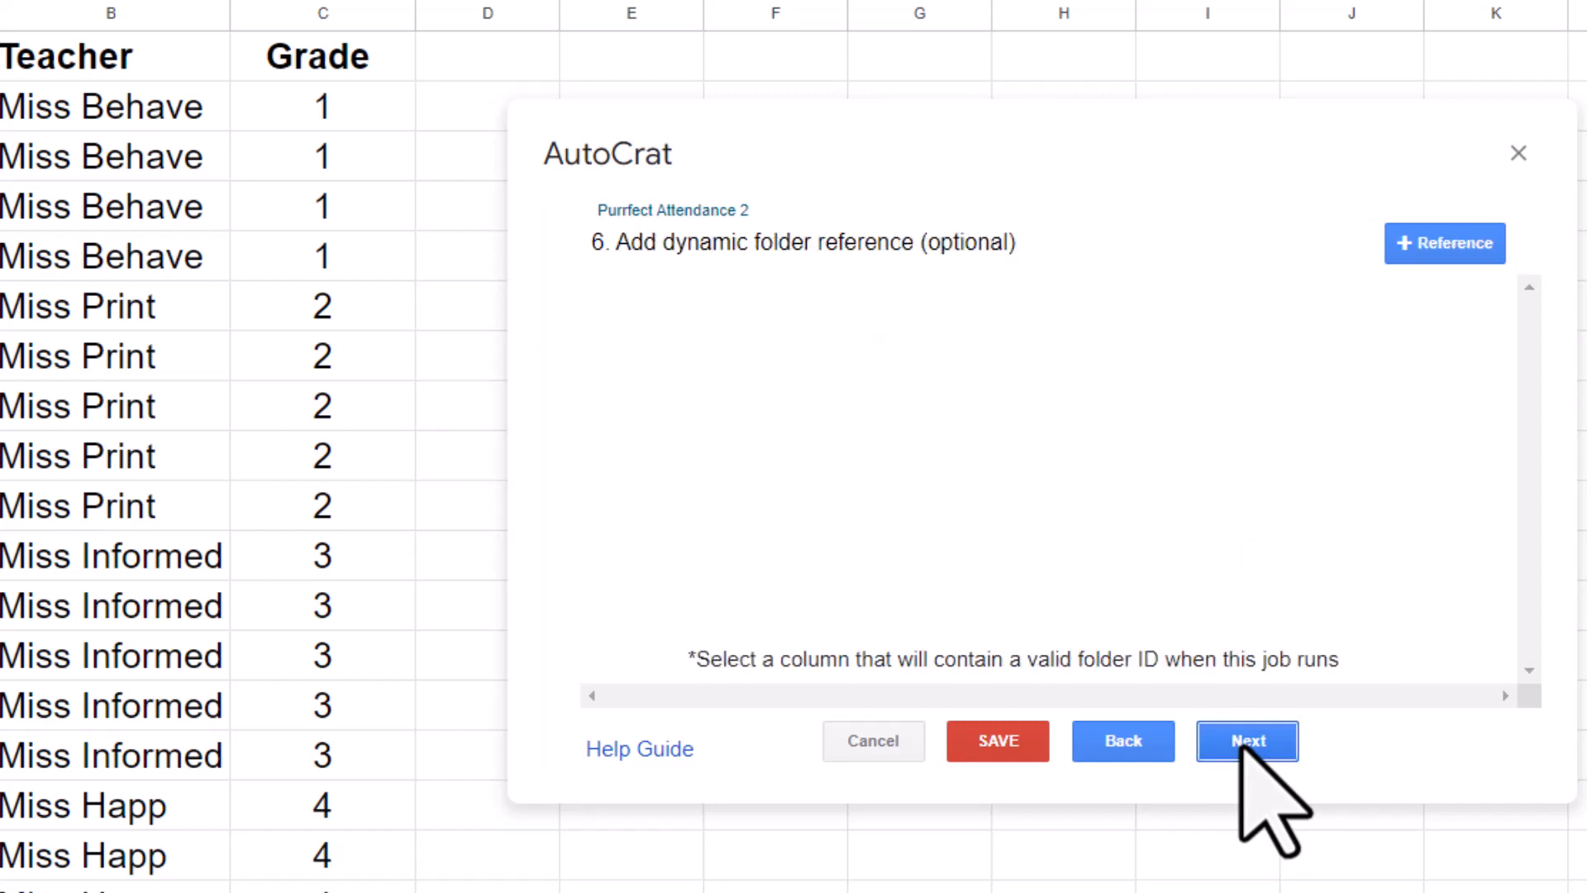
left_click(1242, 747)
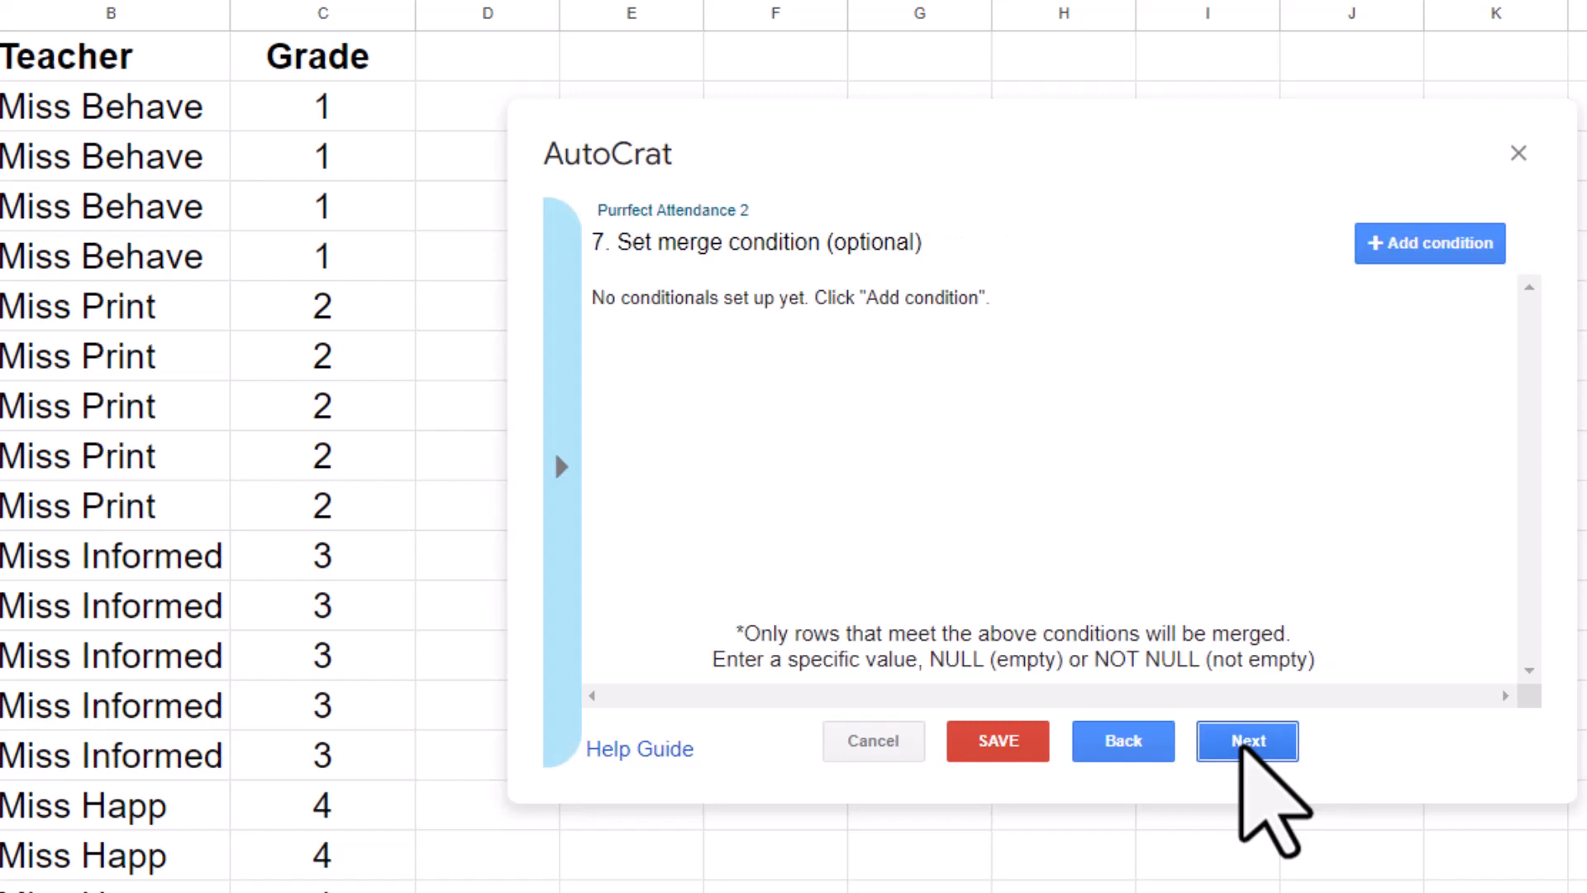
- Continue without a merge condition, leave document sharing and both job triggers set to No, and save the Purrfect Attendance 2 job
left_click(1242, 741)
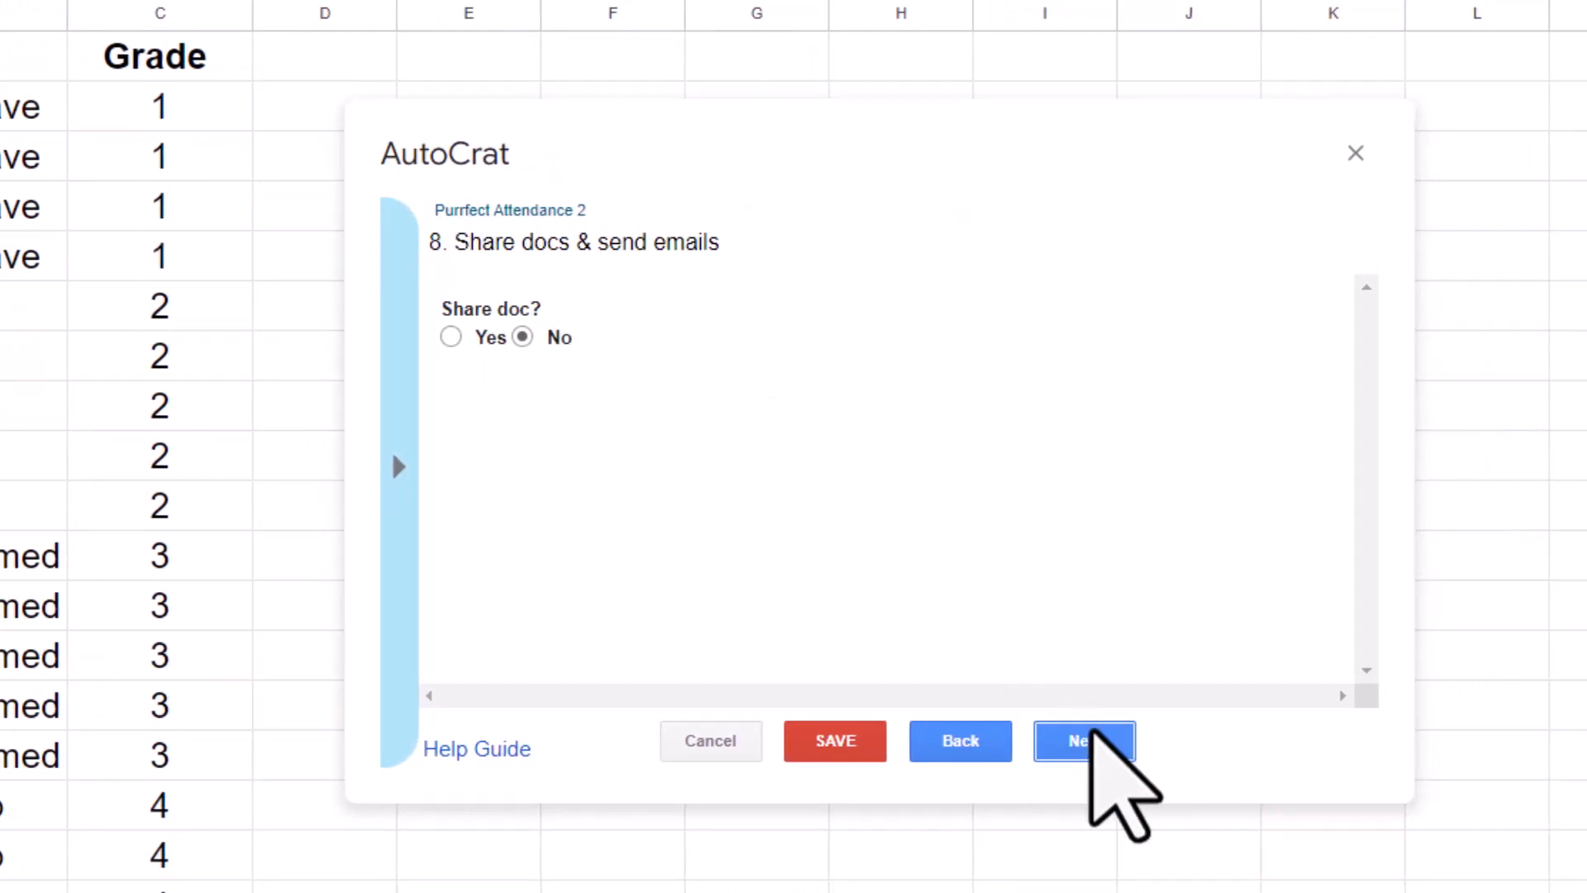
left_click(1080, 747)
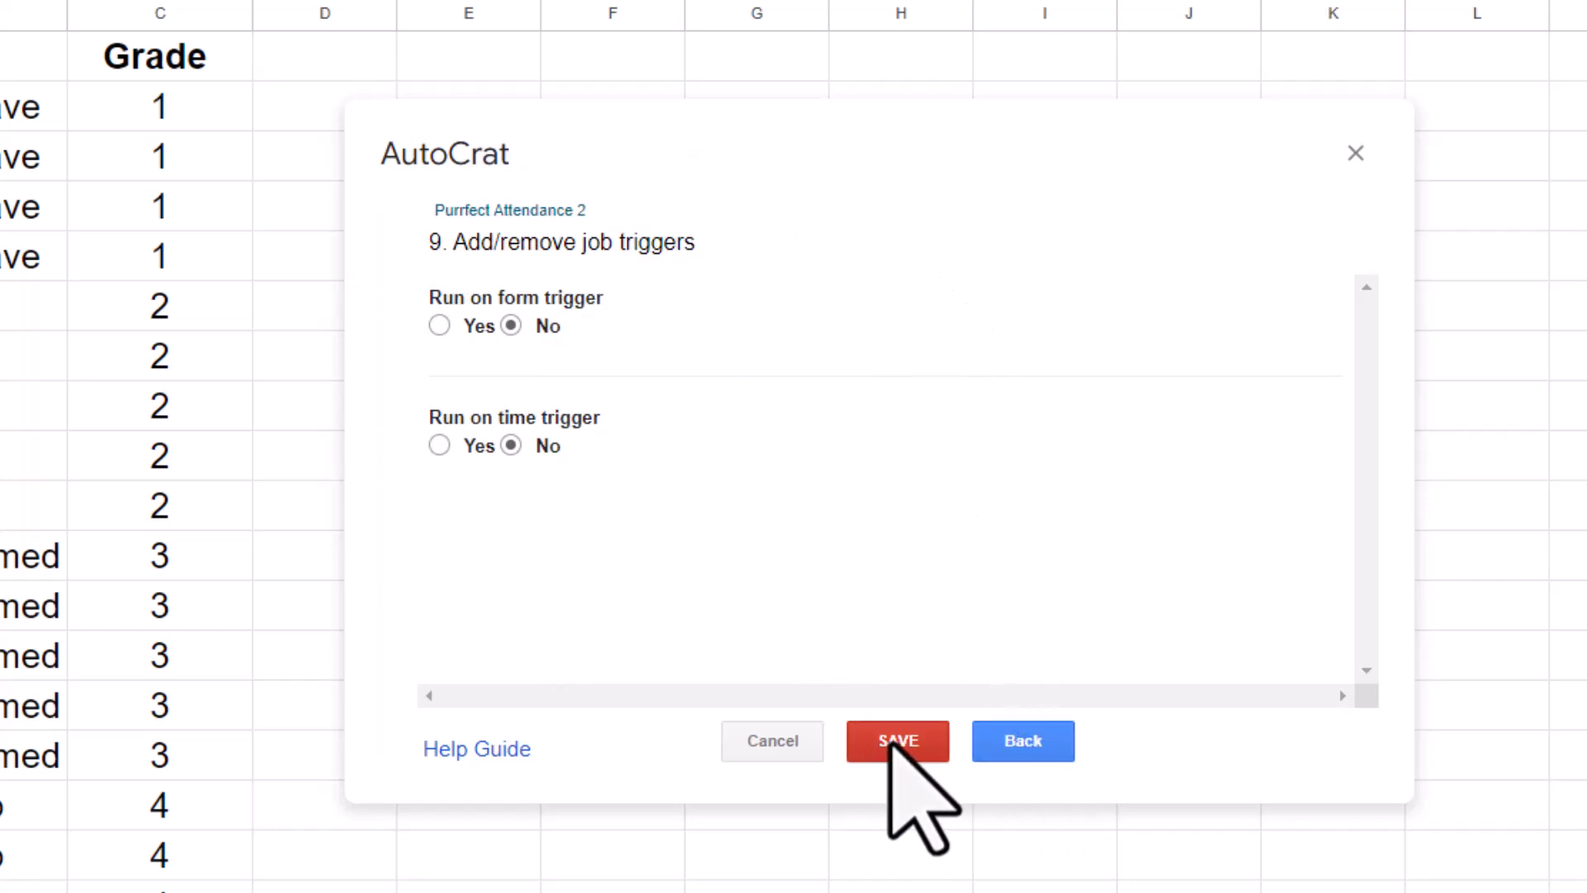
left_click(889, 744)
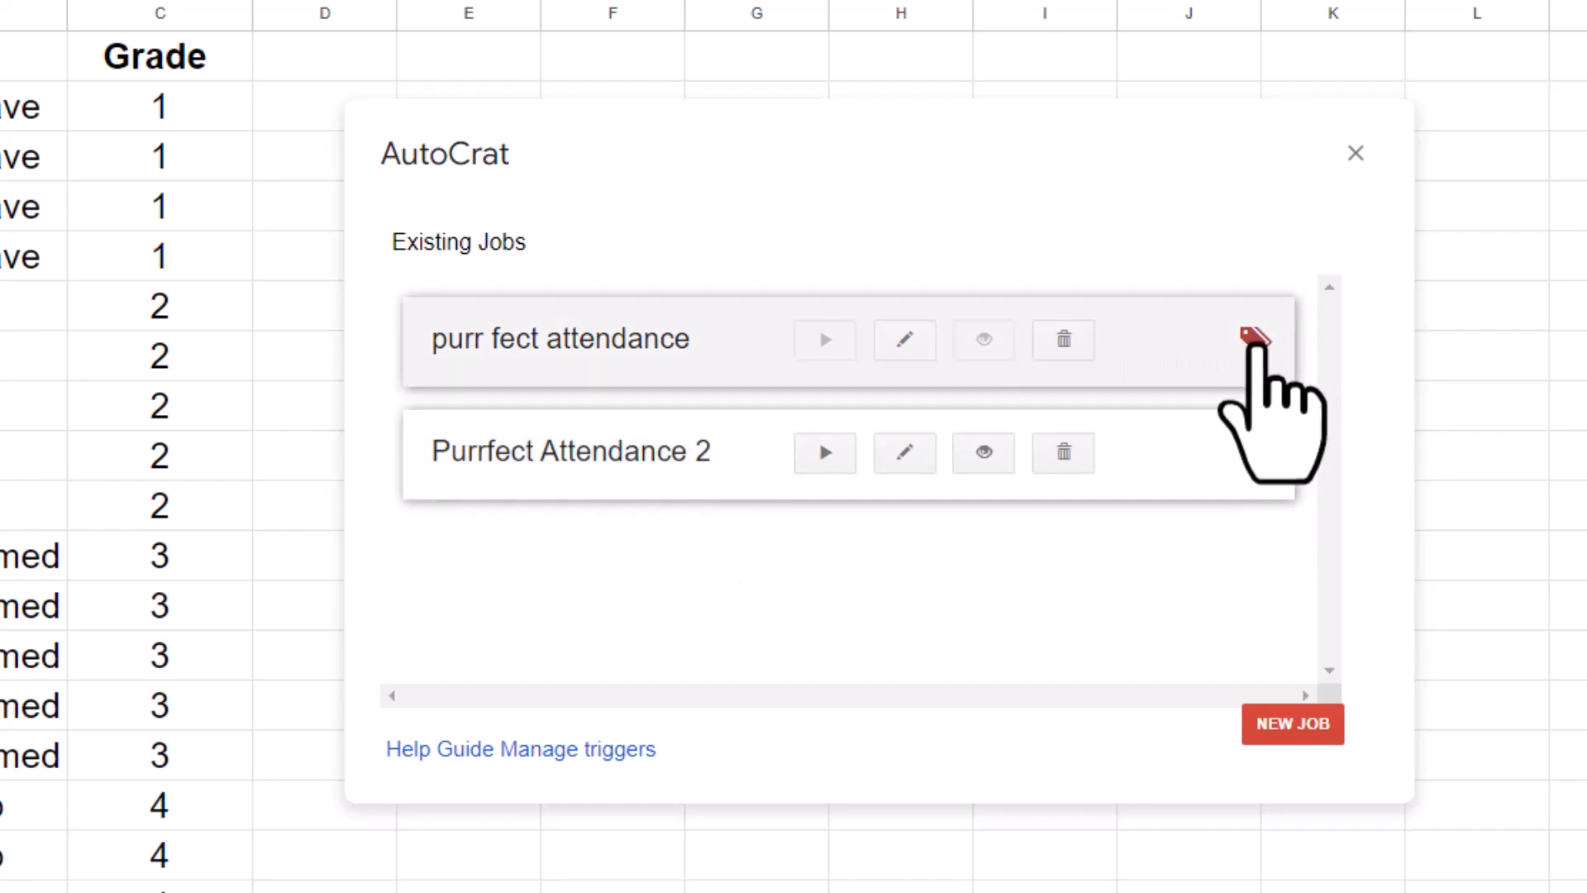
- Inspect the unmapped tags of the purr fect attendance job, try to save it, and dismiss the error
mouse_move(1252, 343)
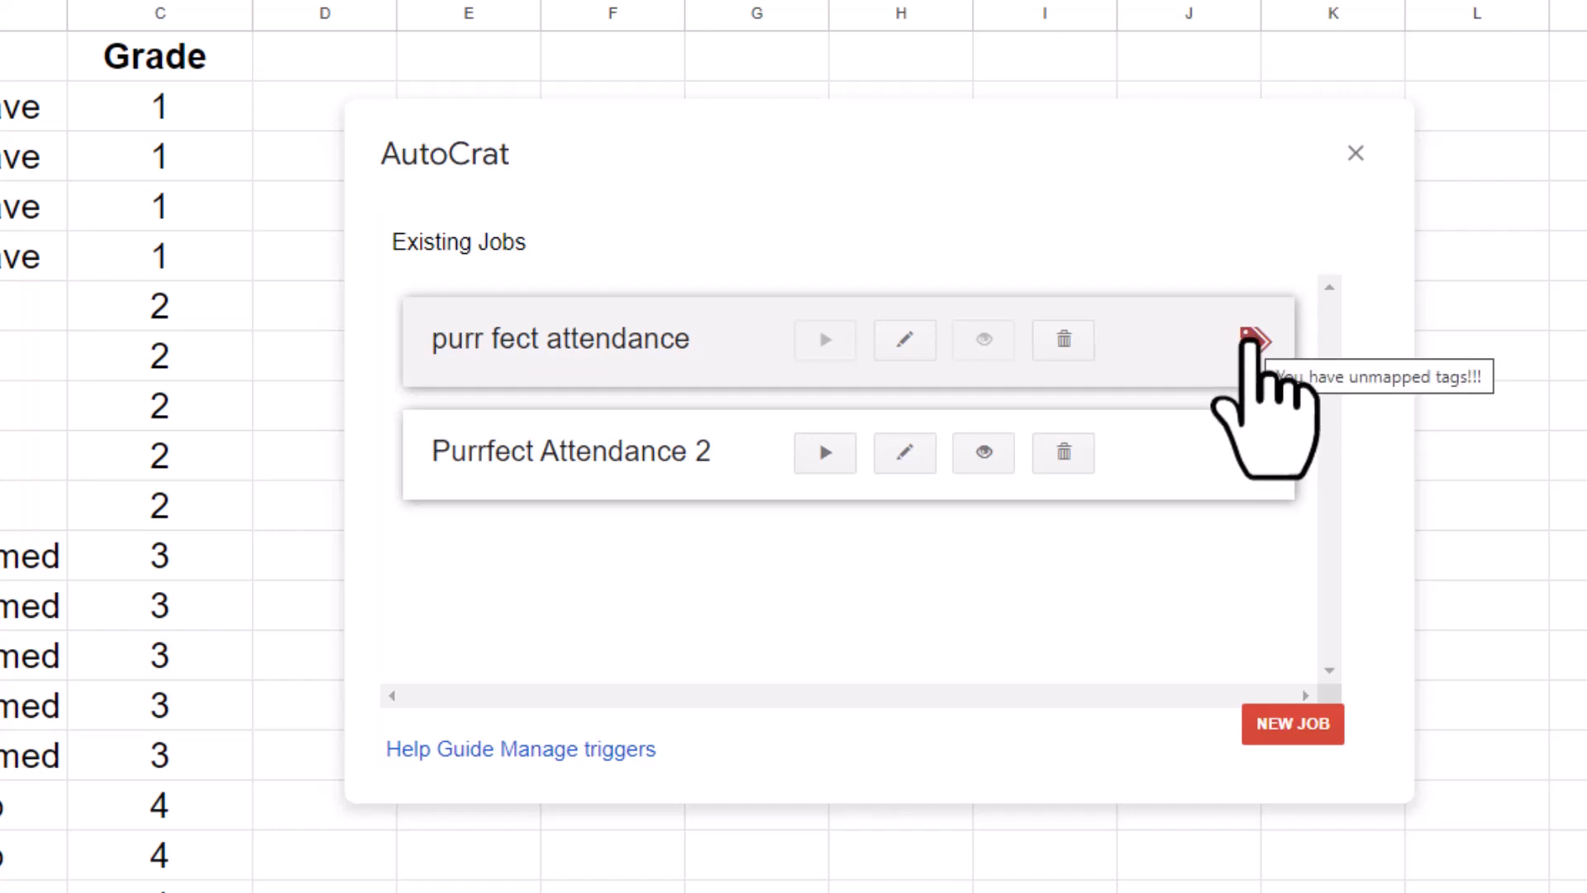
left_click(1252, 341)
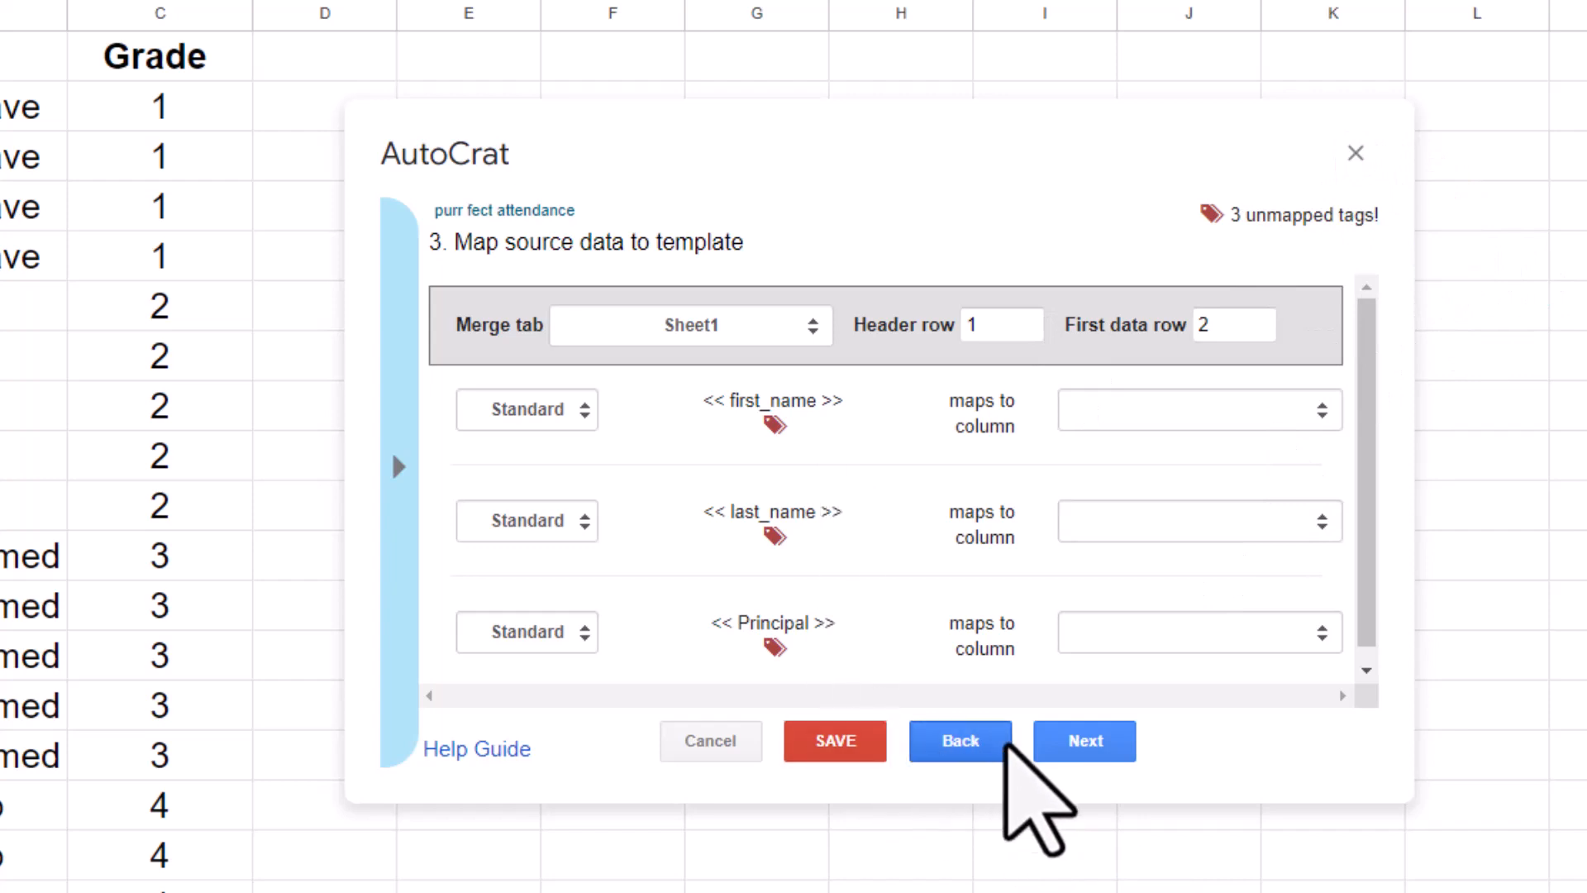
left_click(847, 740)
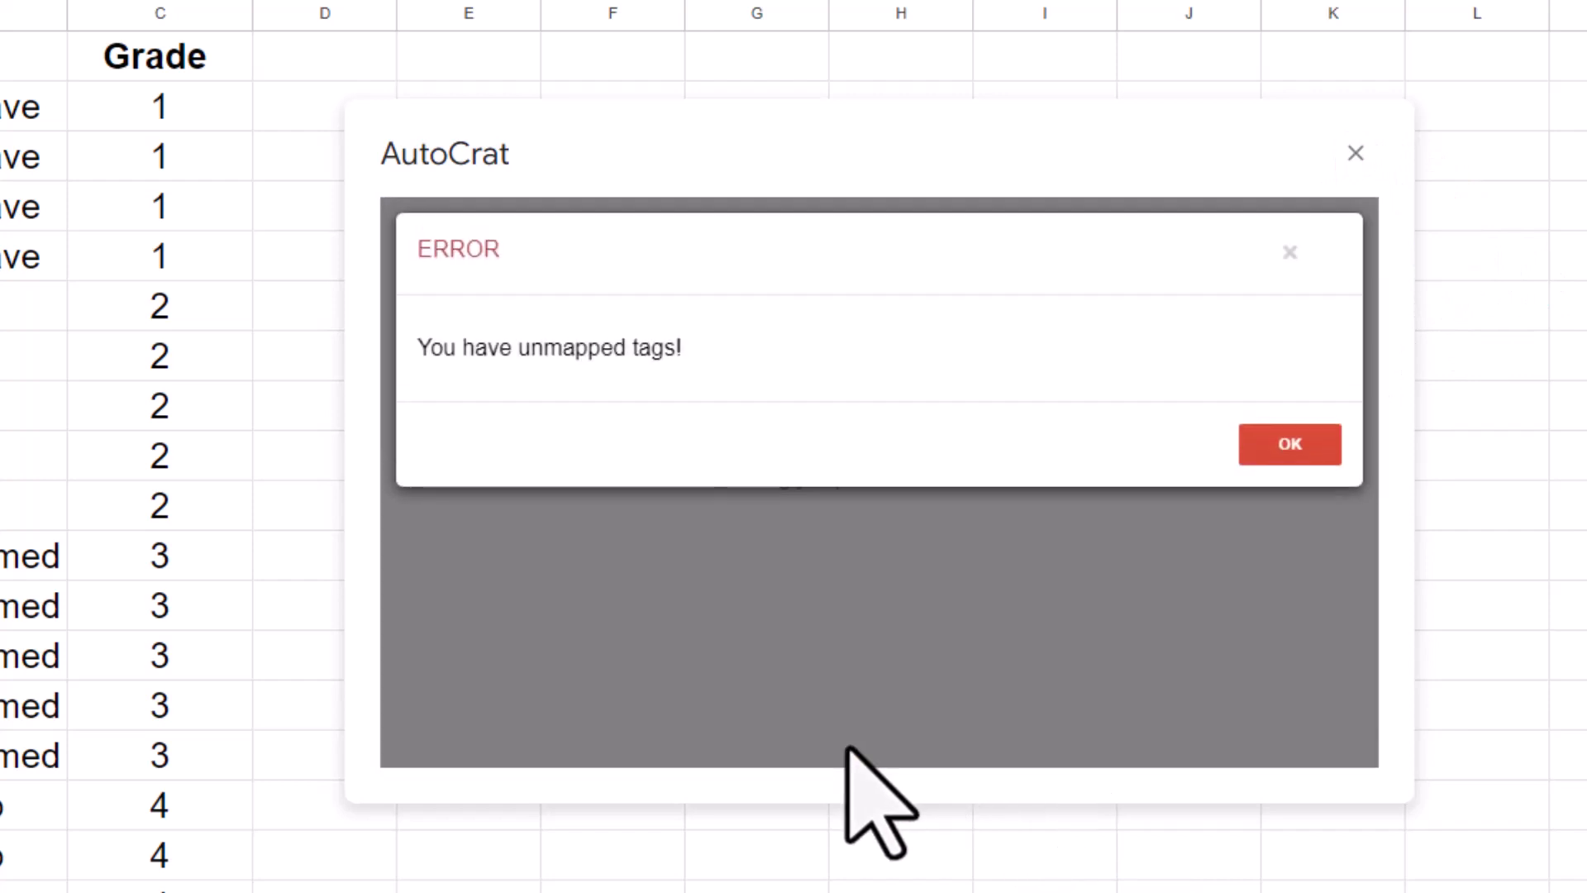
left_click(1261, 446)
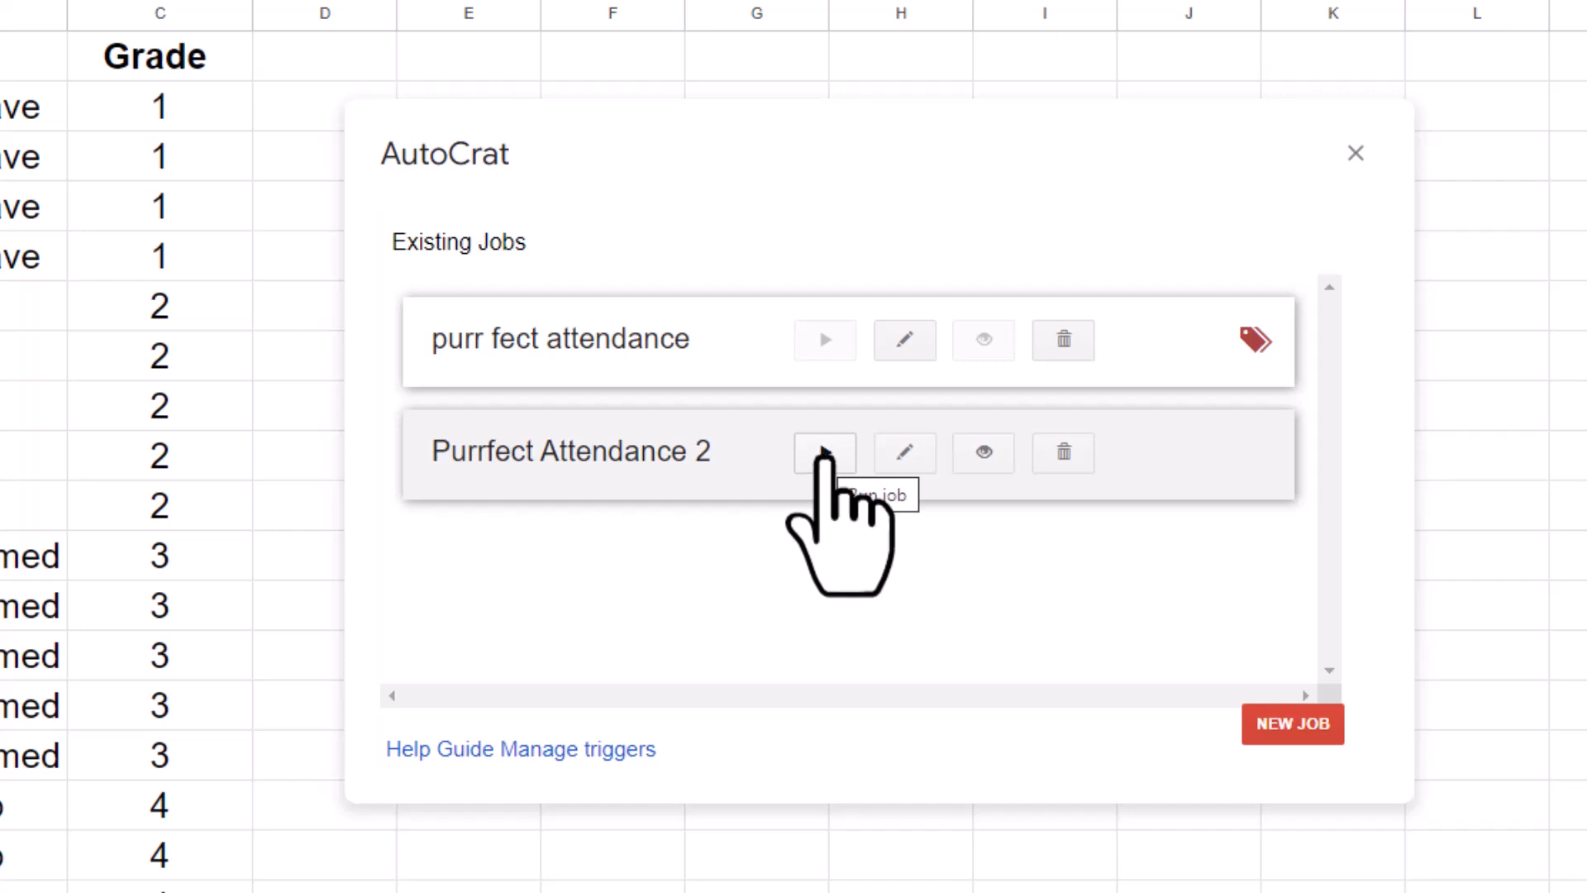
- Run the Purrfect Attendance 2 merge job and close the AutoCrat window
left_click(824, 454)
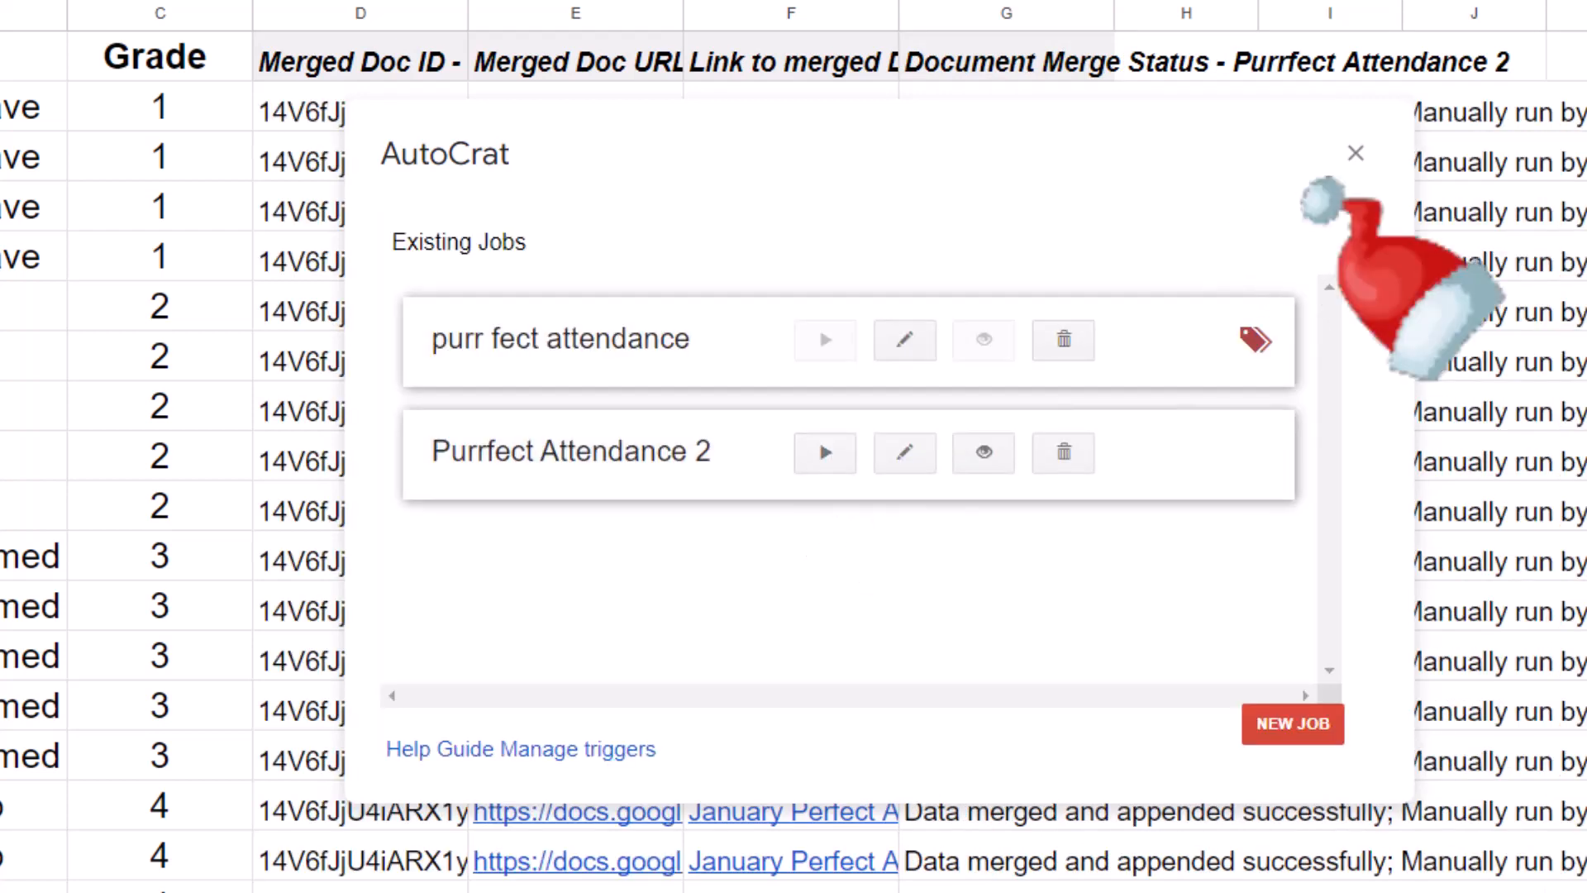
left_click(1356, 153)
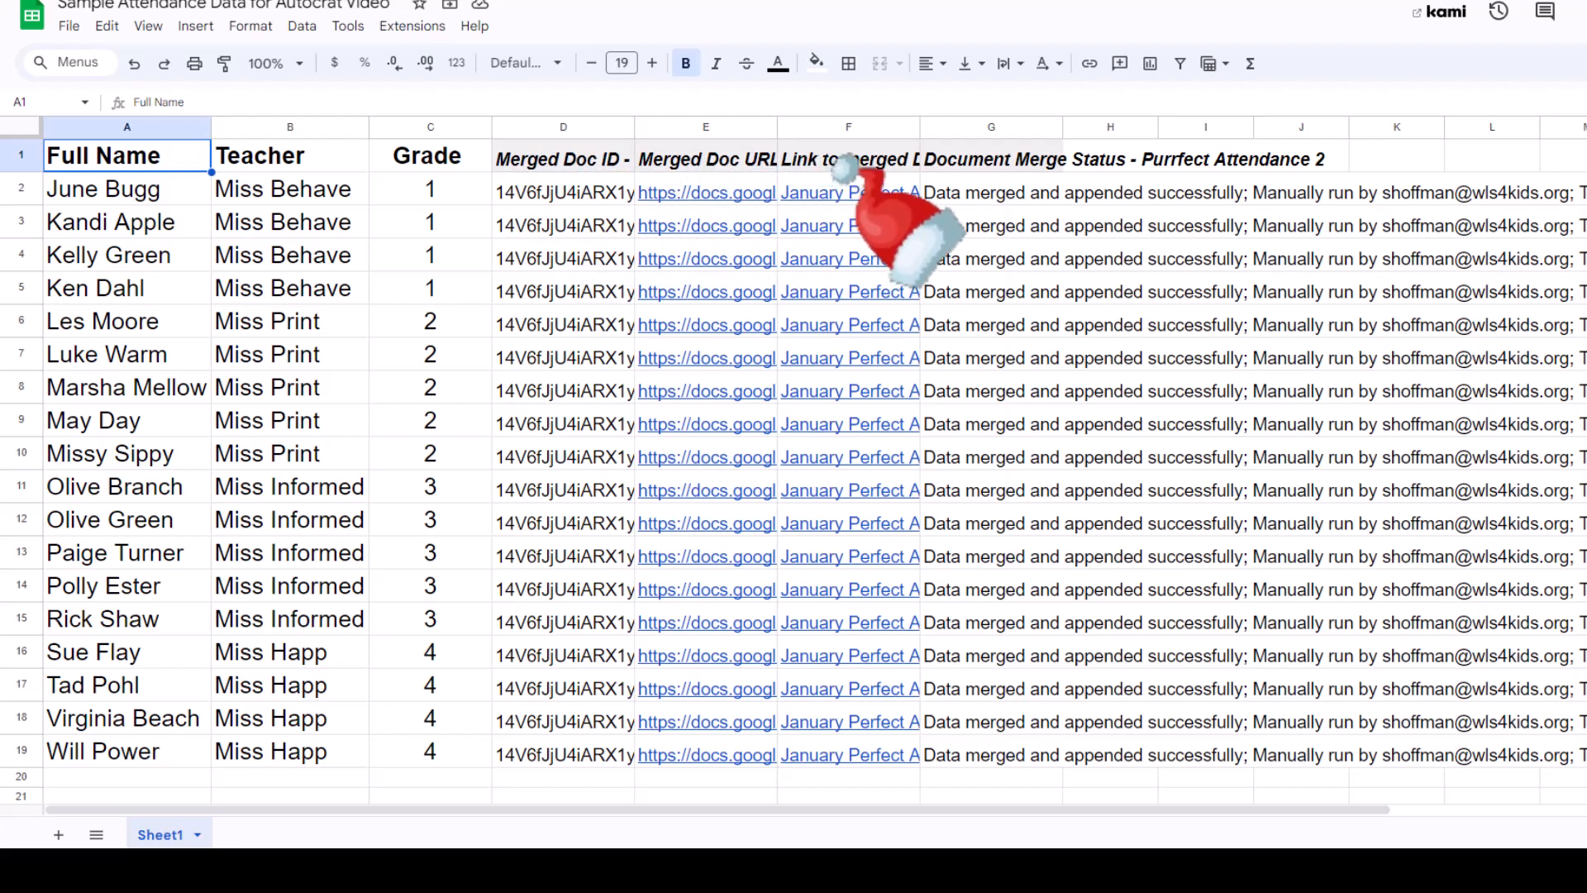
- Open the merged January Perfect Attendance presentation and review its certificates slide by slide, checking student and teacher names through the last one
mouse_move(818, 199)
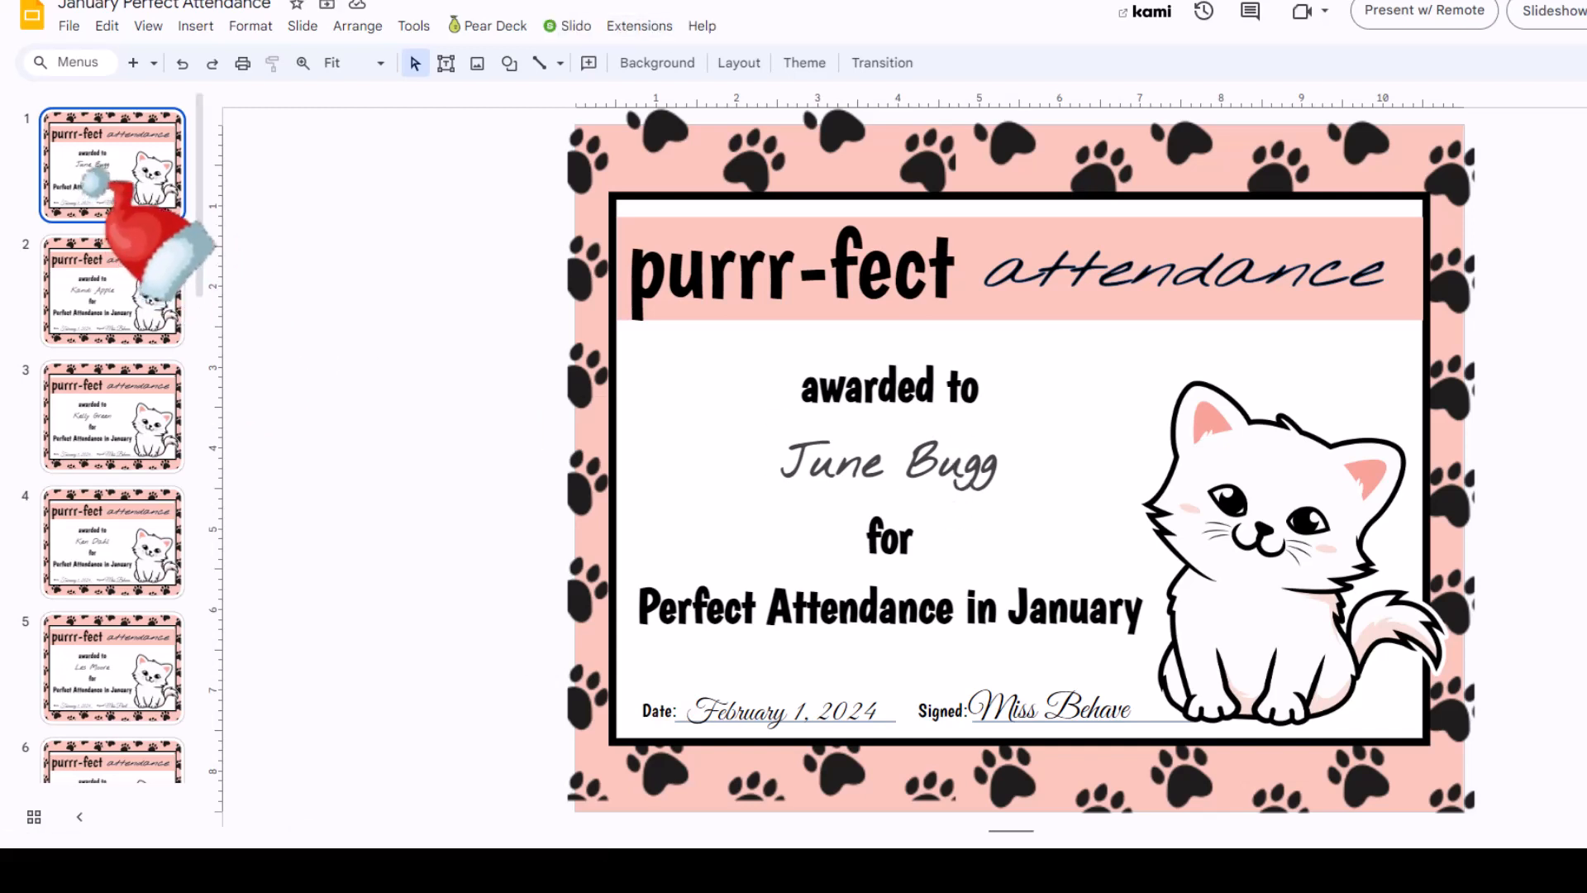
key("Down")
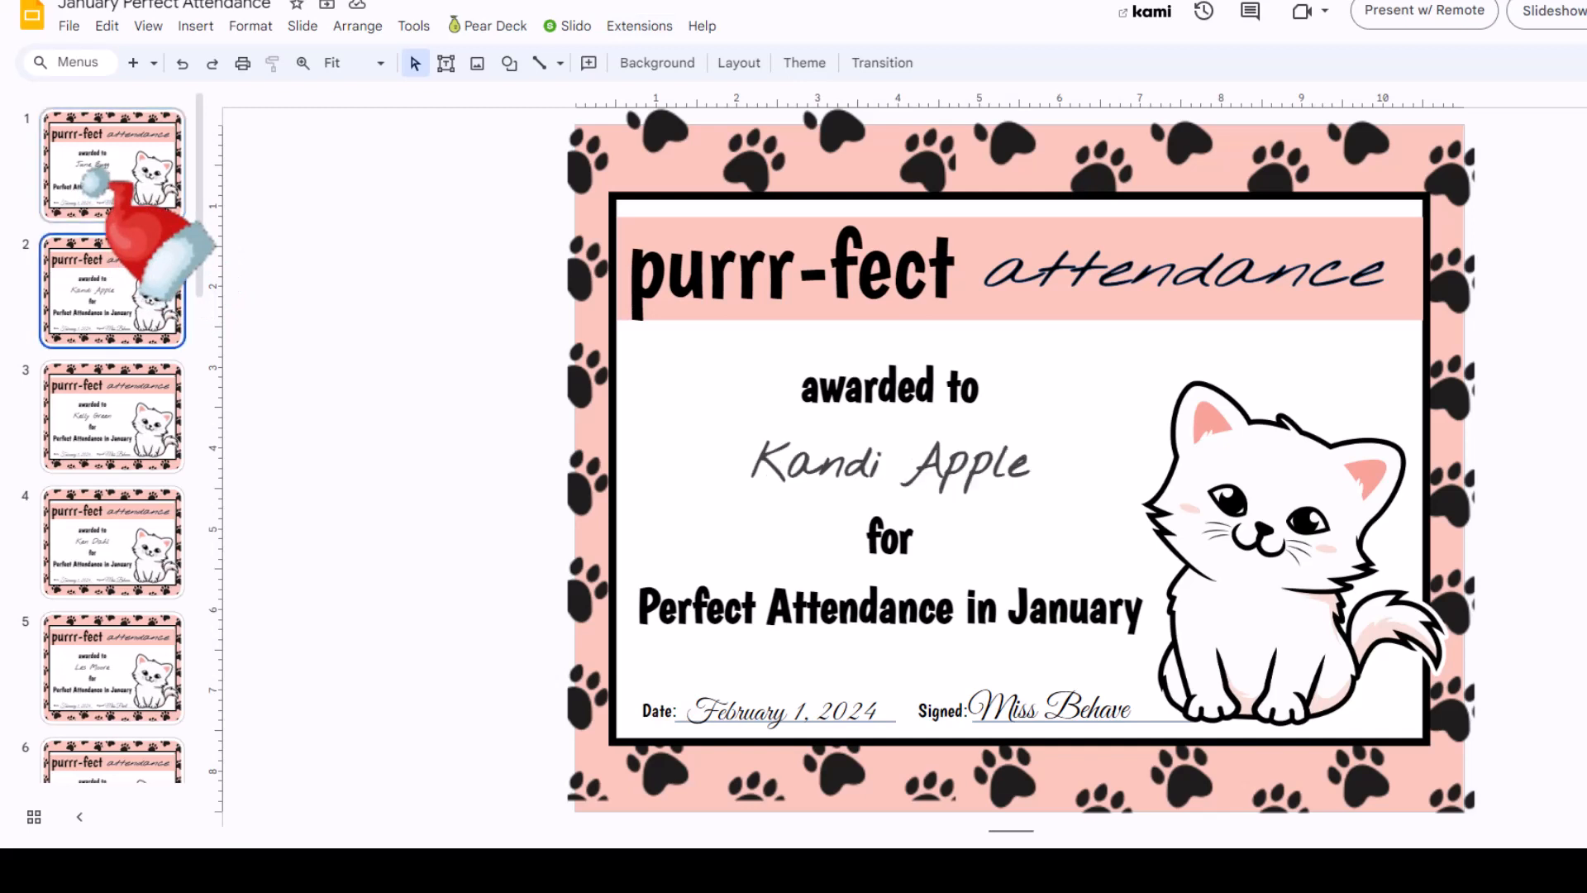
key("Down")
key("Down")
key("Down")
key("Down")
key("Down")
key("Down")
key("Down")
key("Down")
key("Down")
key("Down")
key("Down")
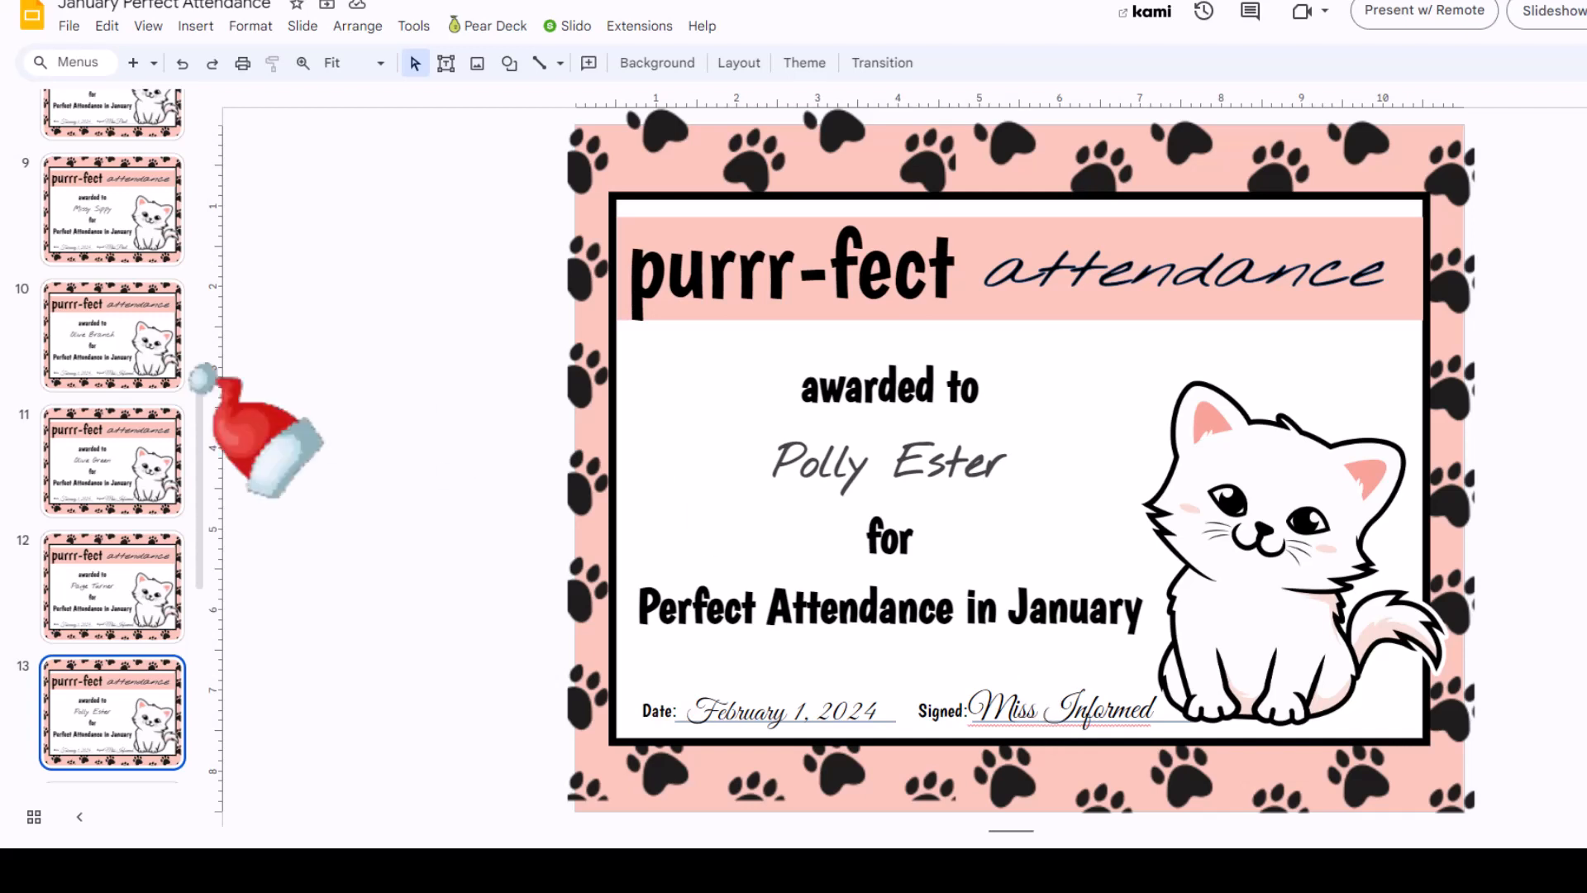
triple_click(849, 471)
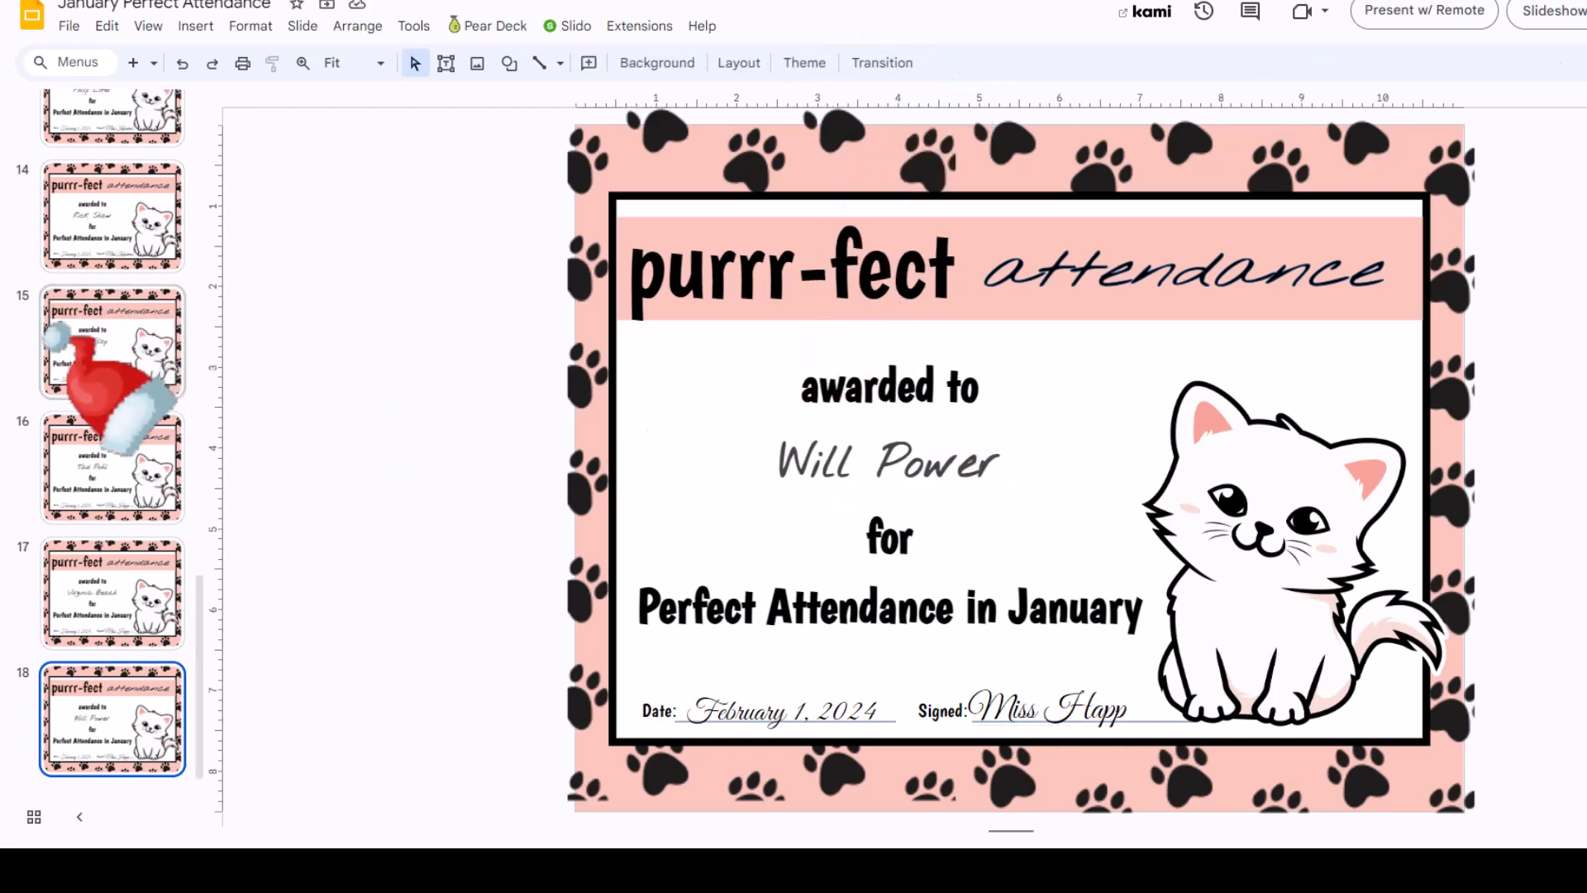
- Open the print settings for the certificates and choose the CTC-121 printer as the destination
left_click(66, 25)
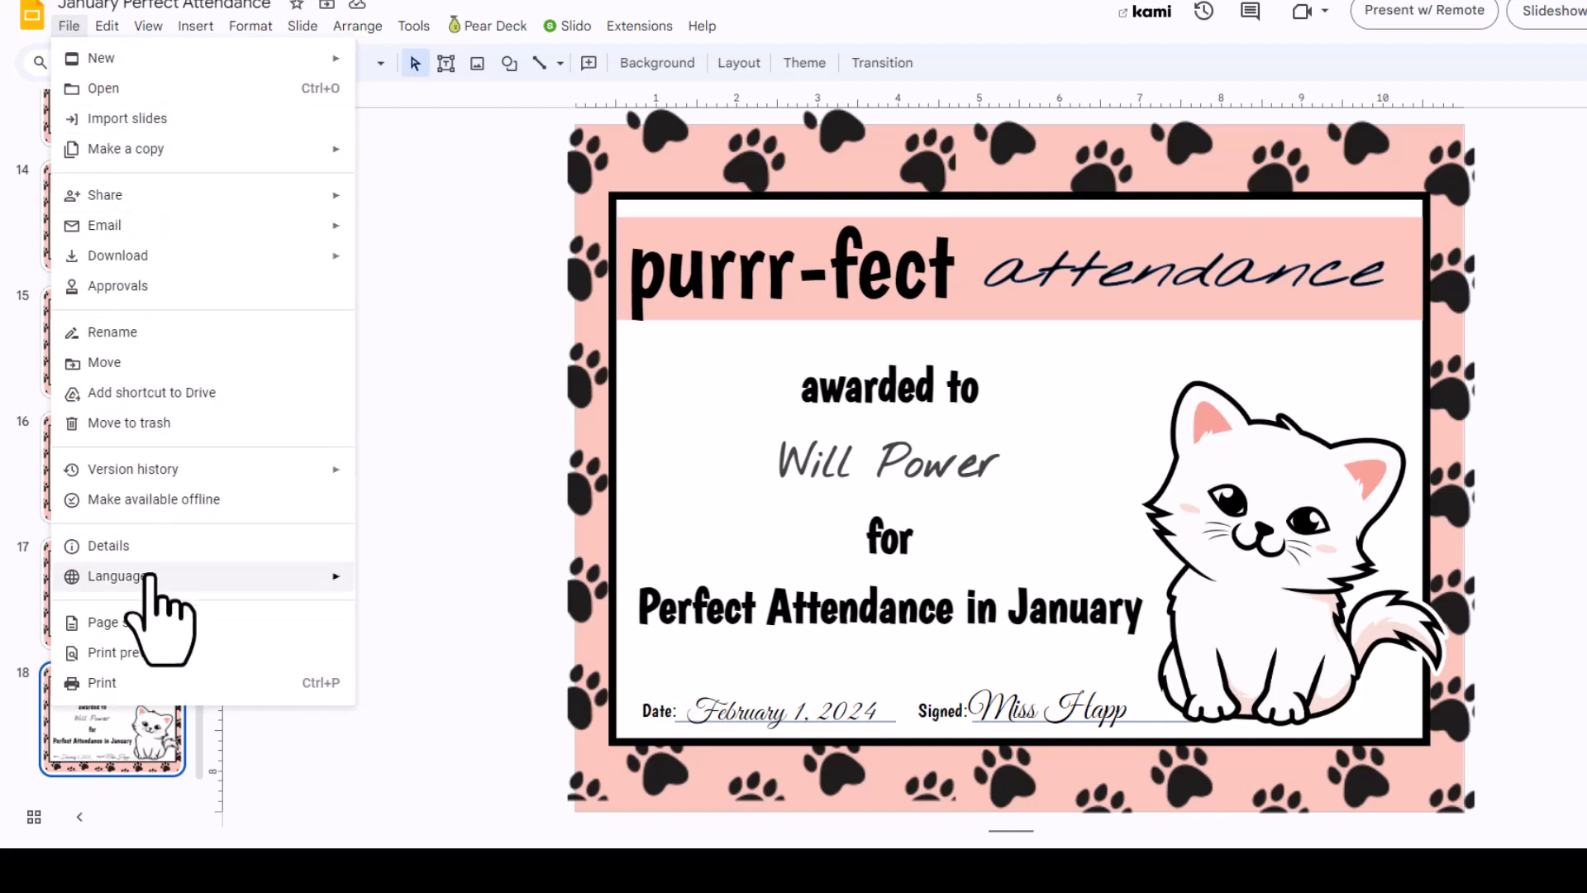
left_click(116, 622)
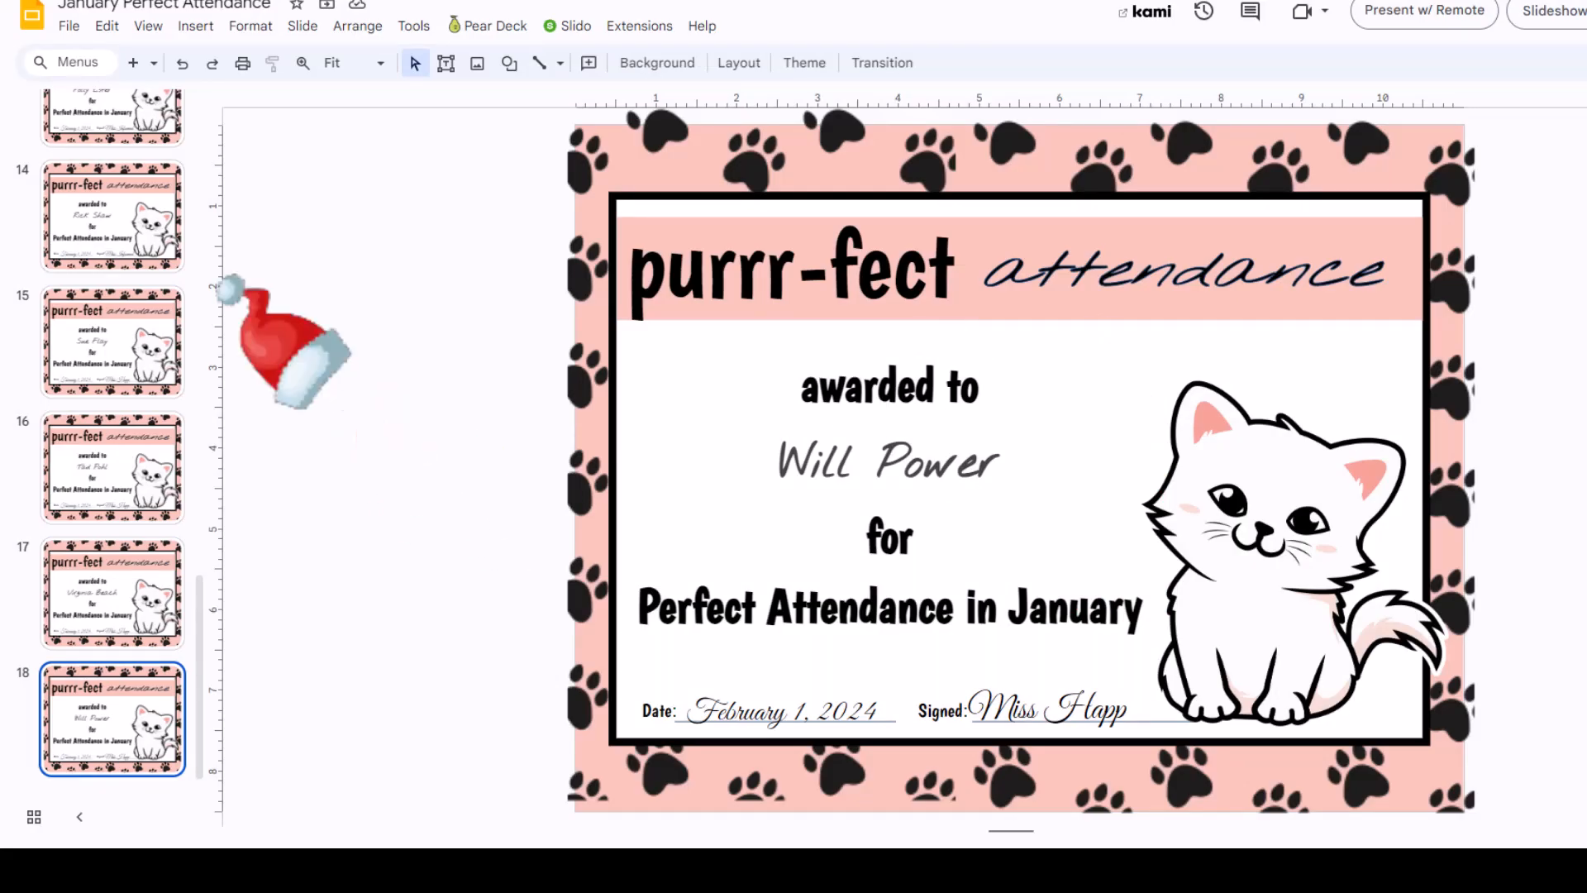
key("ctrl+p")
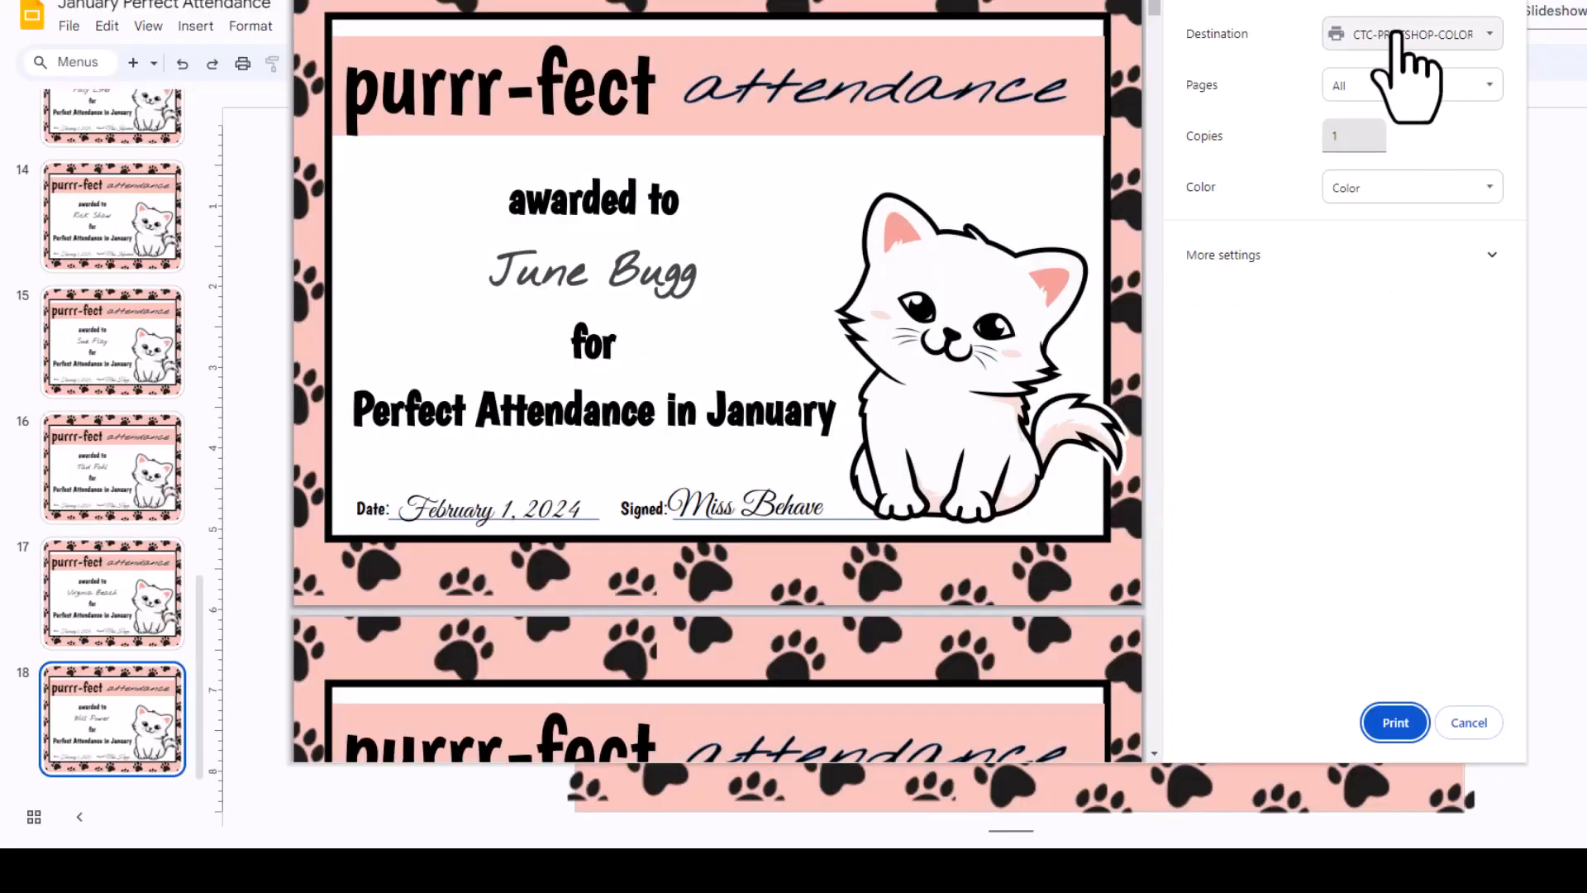
left_click(1405, 37)
left_click(1406, 75)
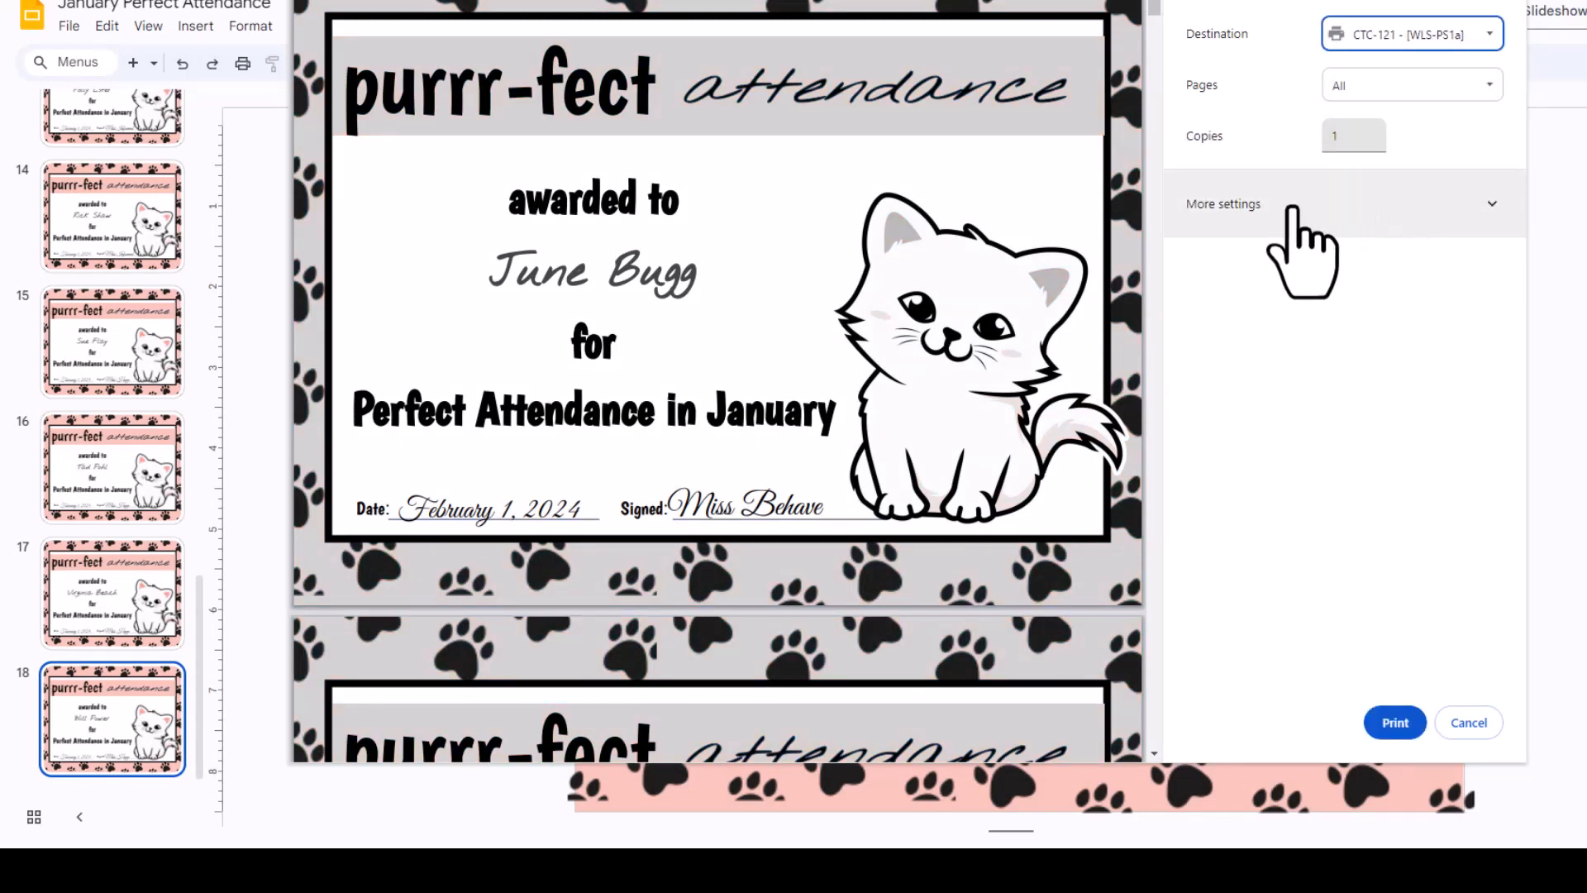
- Switch the print destination to Save as PDF and save all certificates on the Desktop as January Perfect Attendance
left_click(1398, 37)
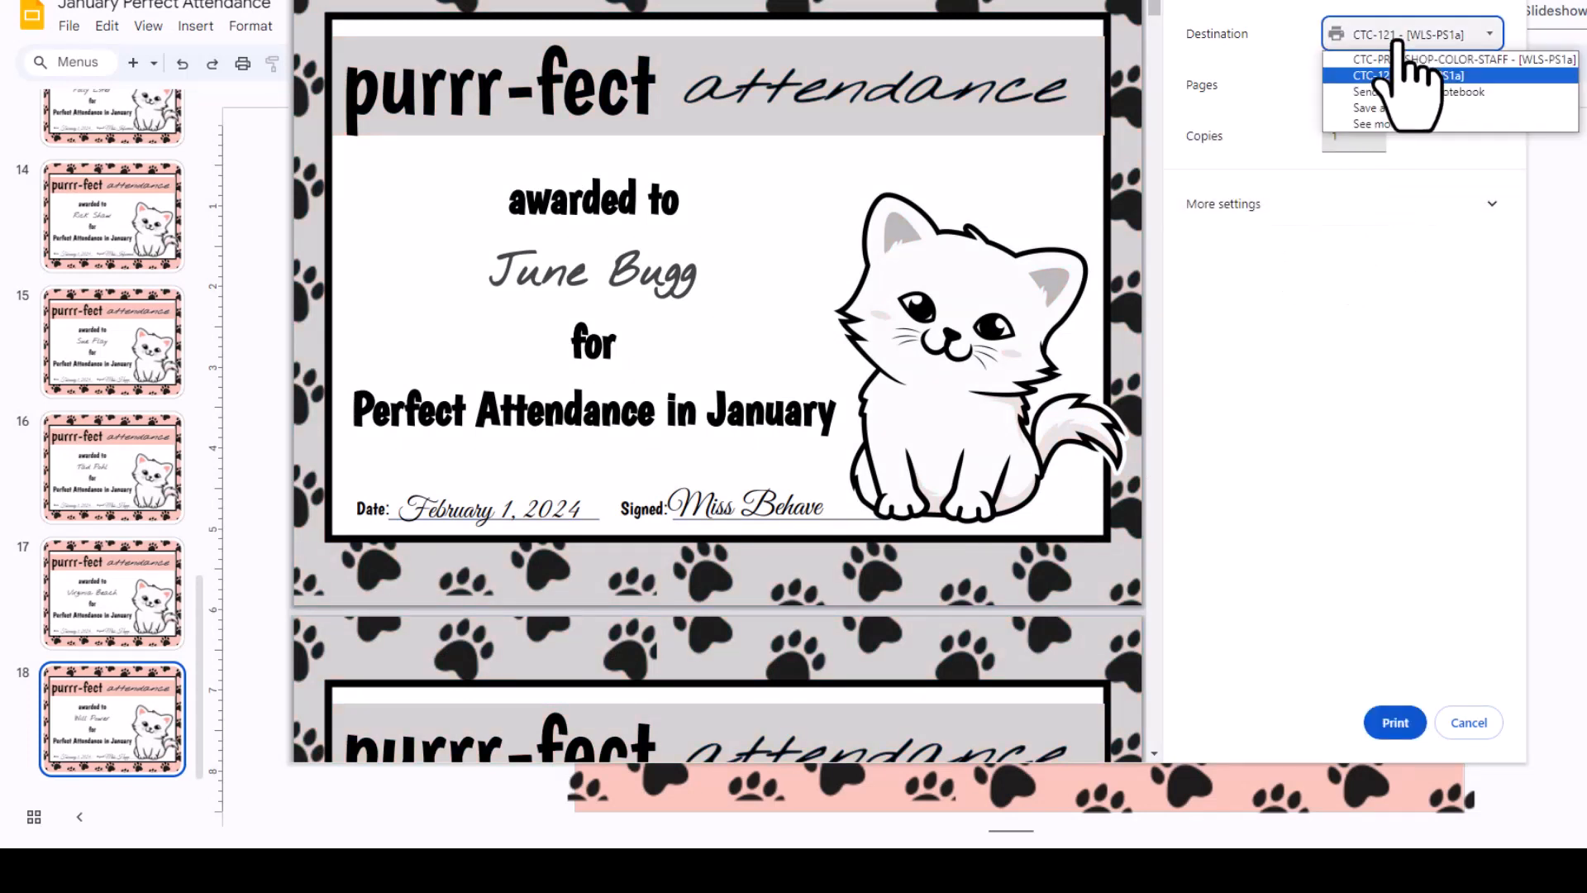
left_click(1399, 112)
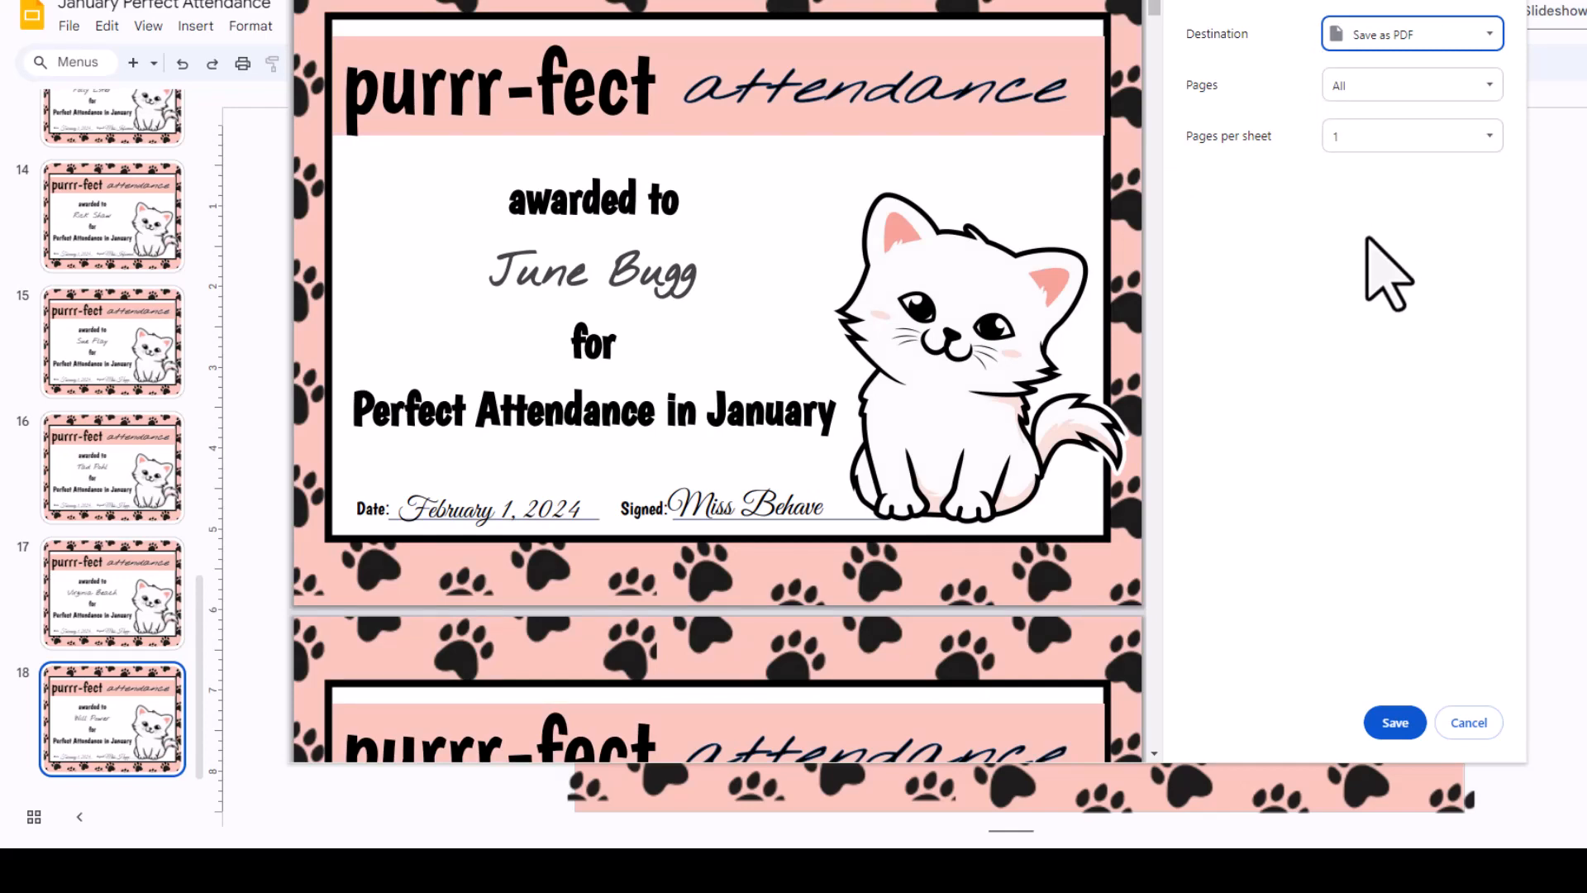
left_click(1395, 724)
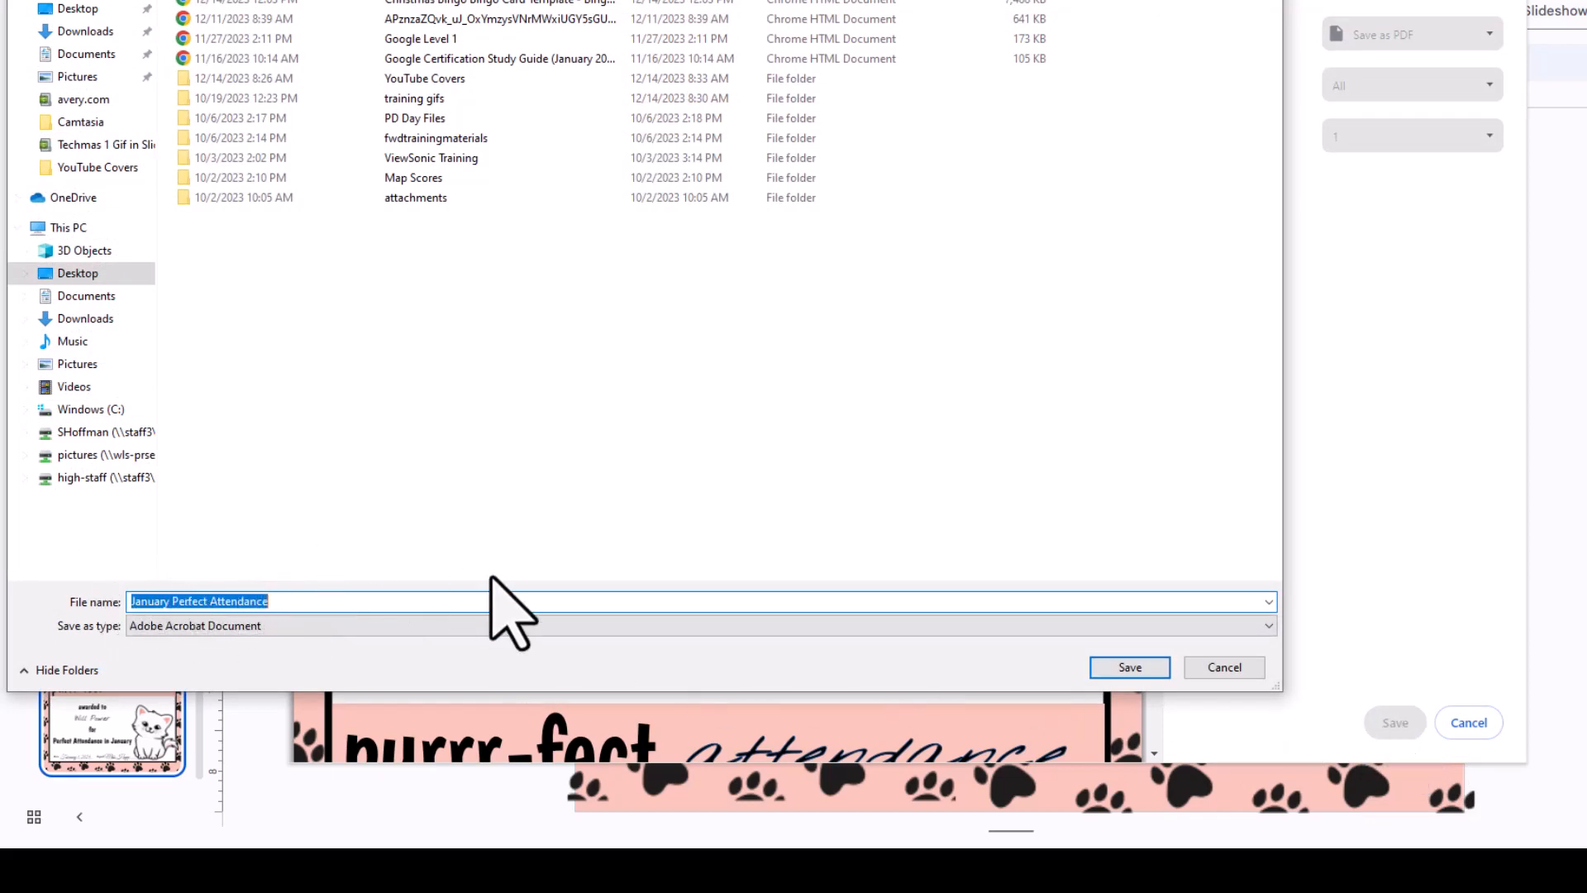
left_click(1148, 669)
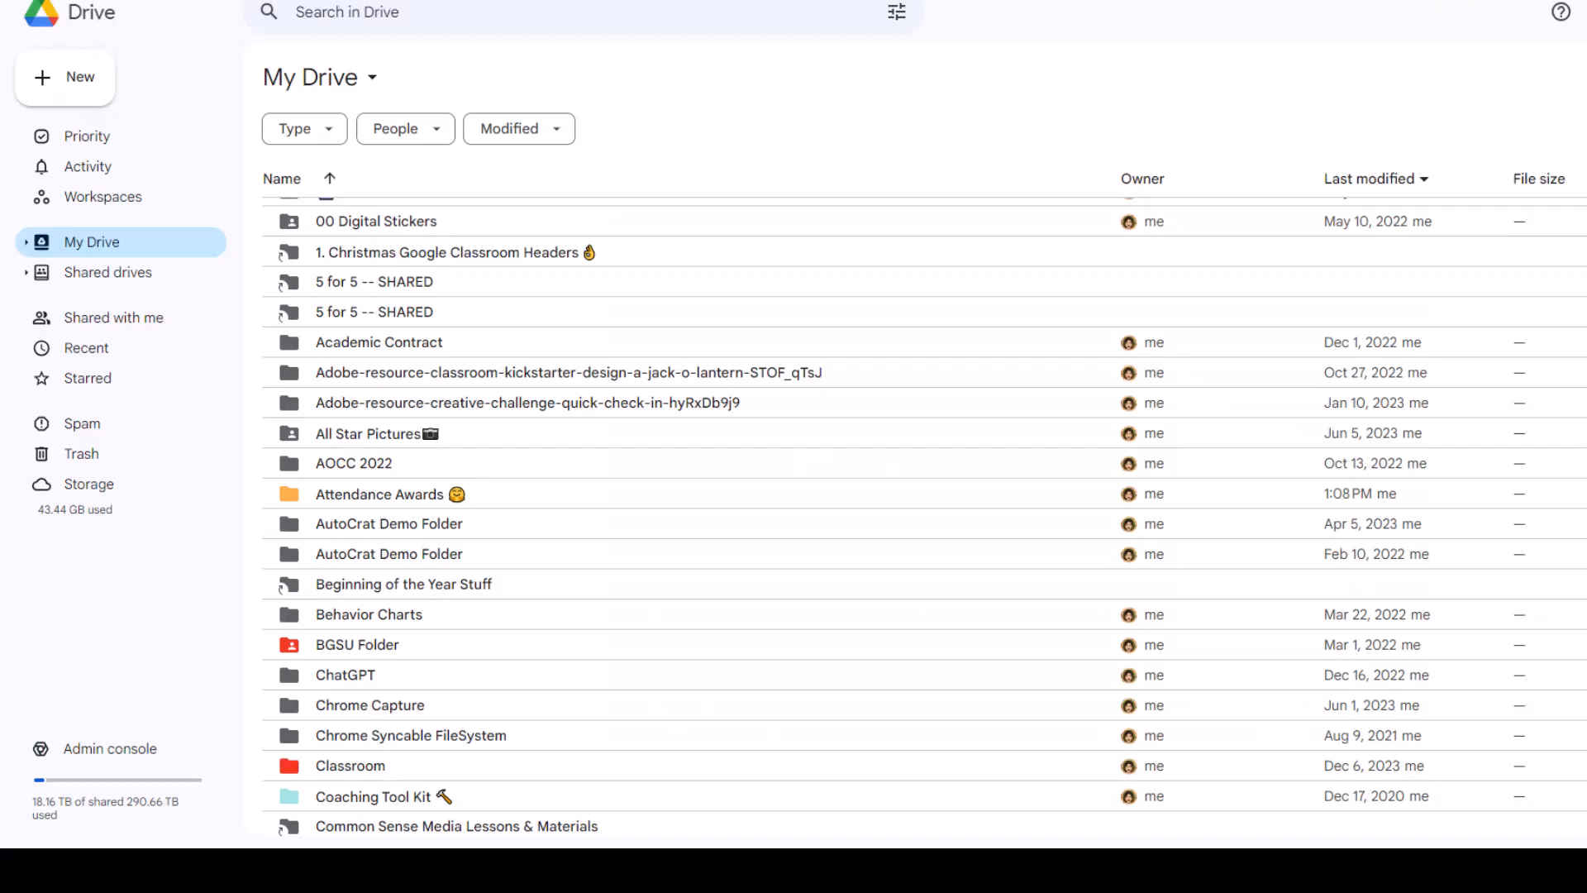
- In Google Drive, open the January Perfect Attendance presentation from the Attendance Awards folder
scroll(531, 463, "up", 2)
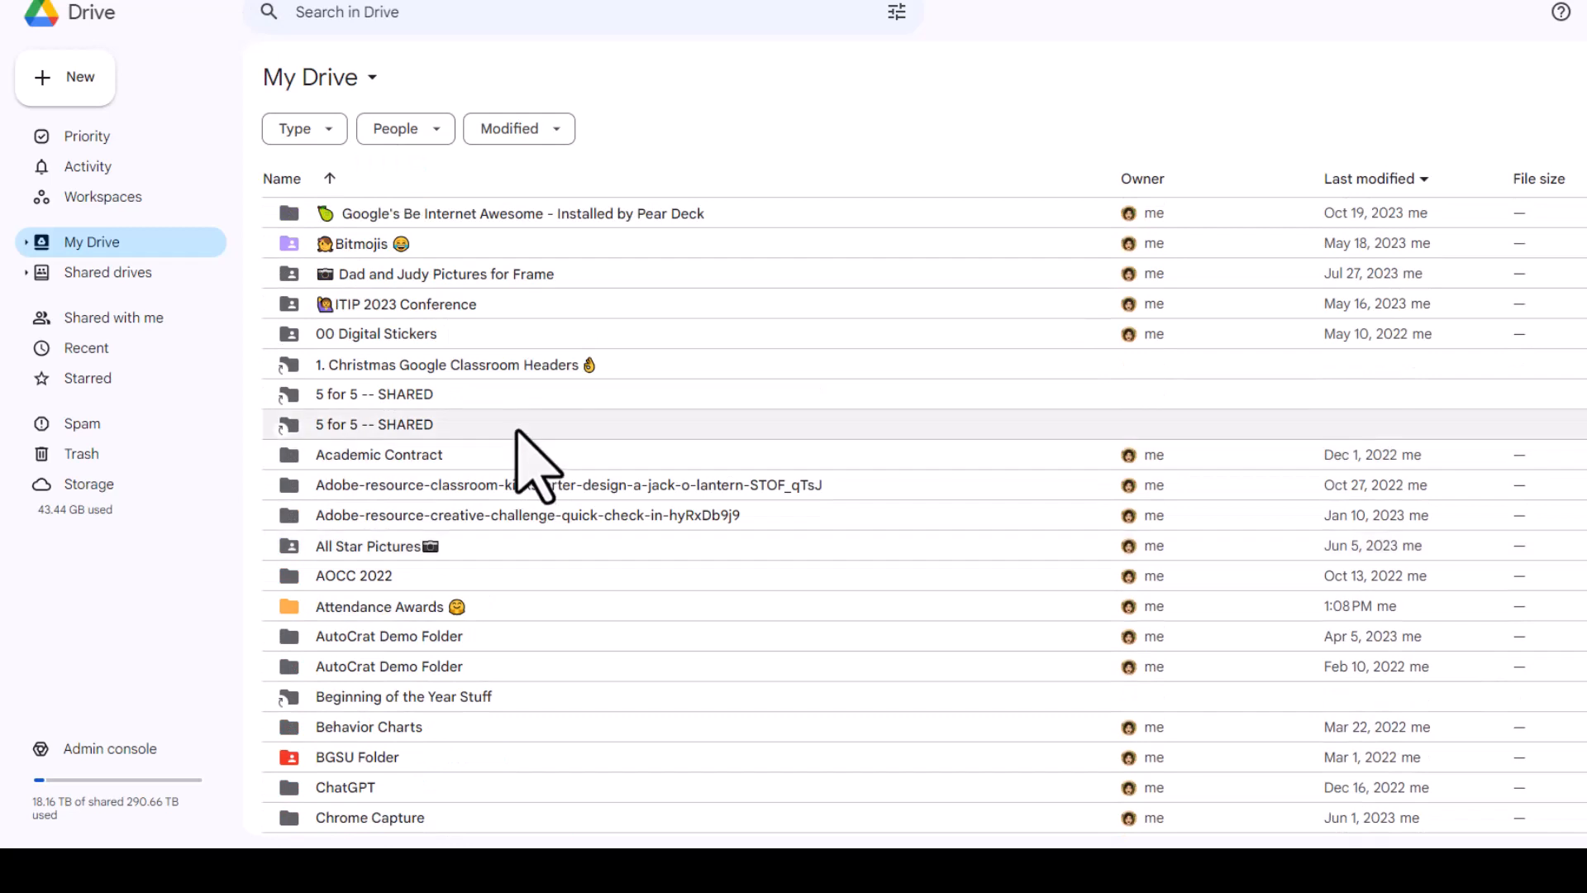
scroll(517, 430, "down", 3)
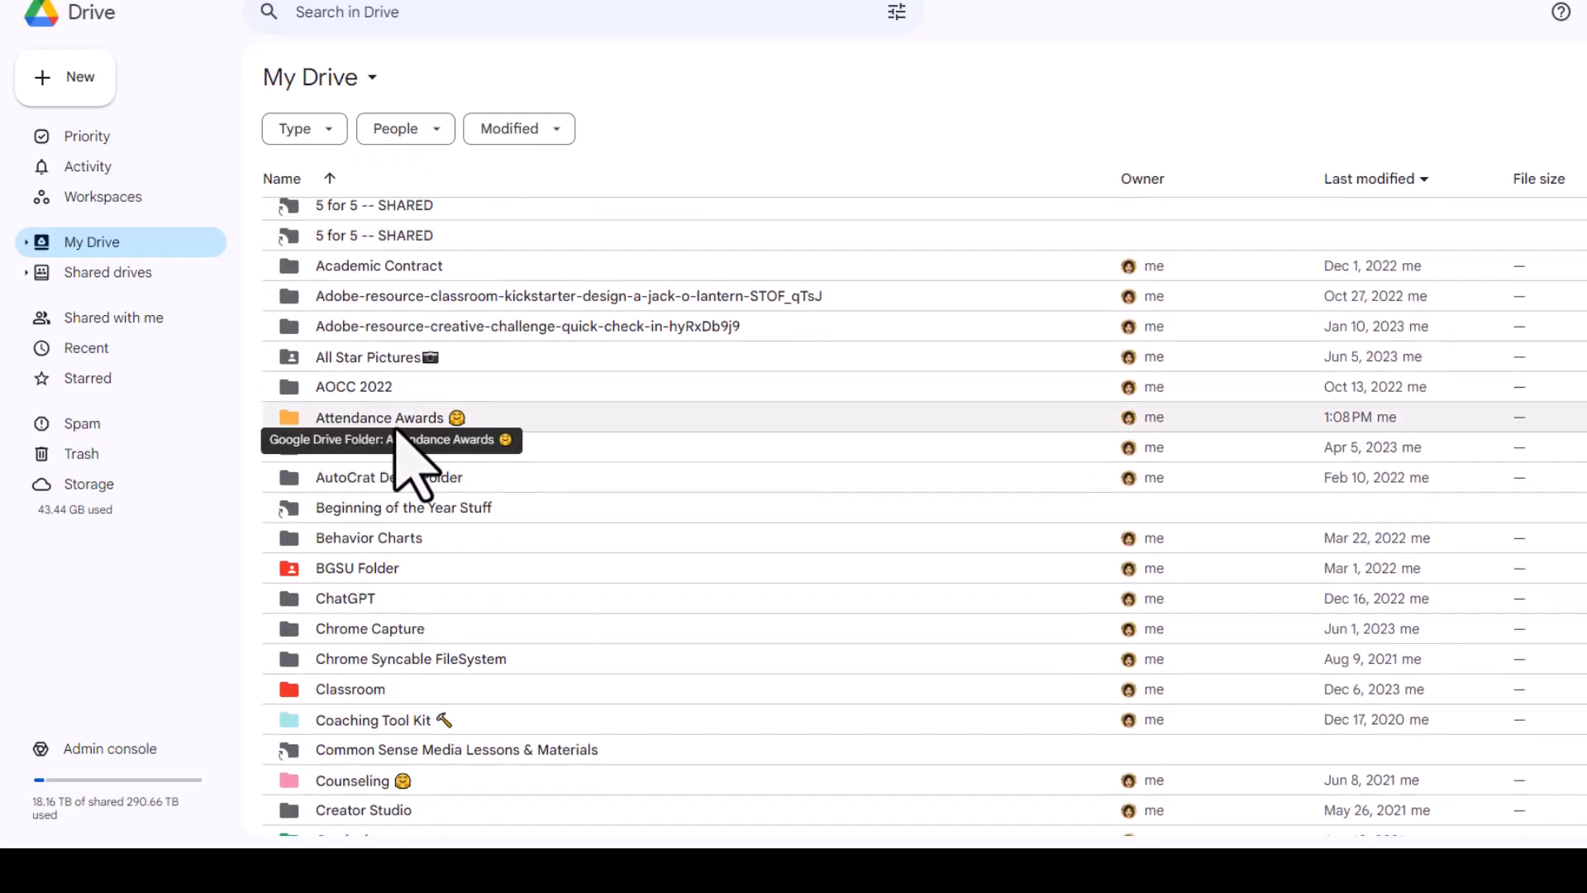
left_click(520, 419)
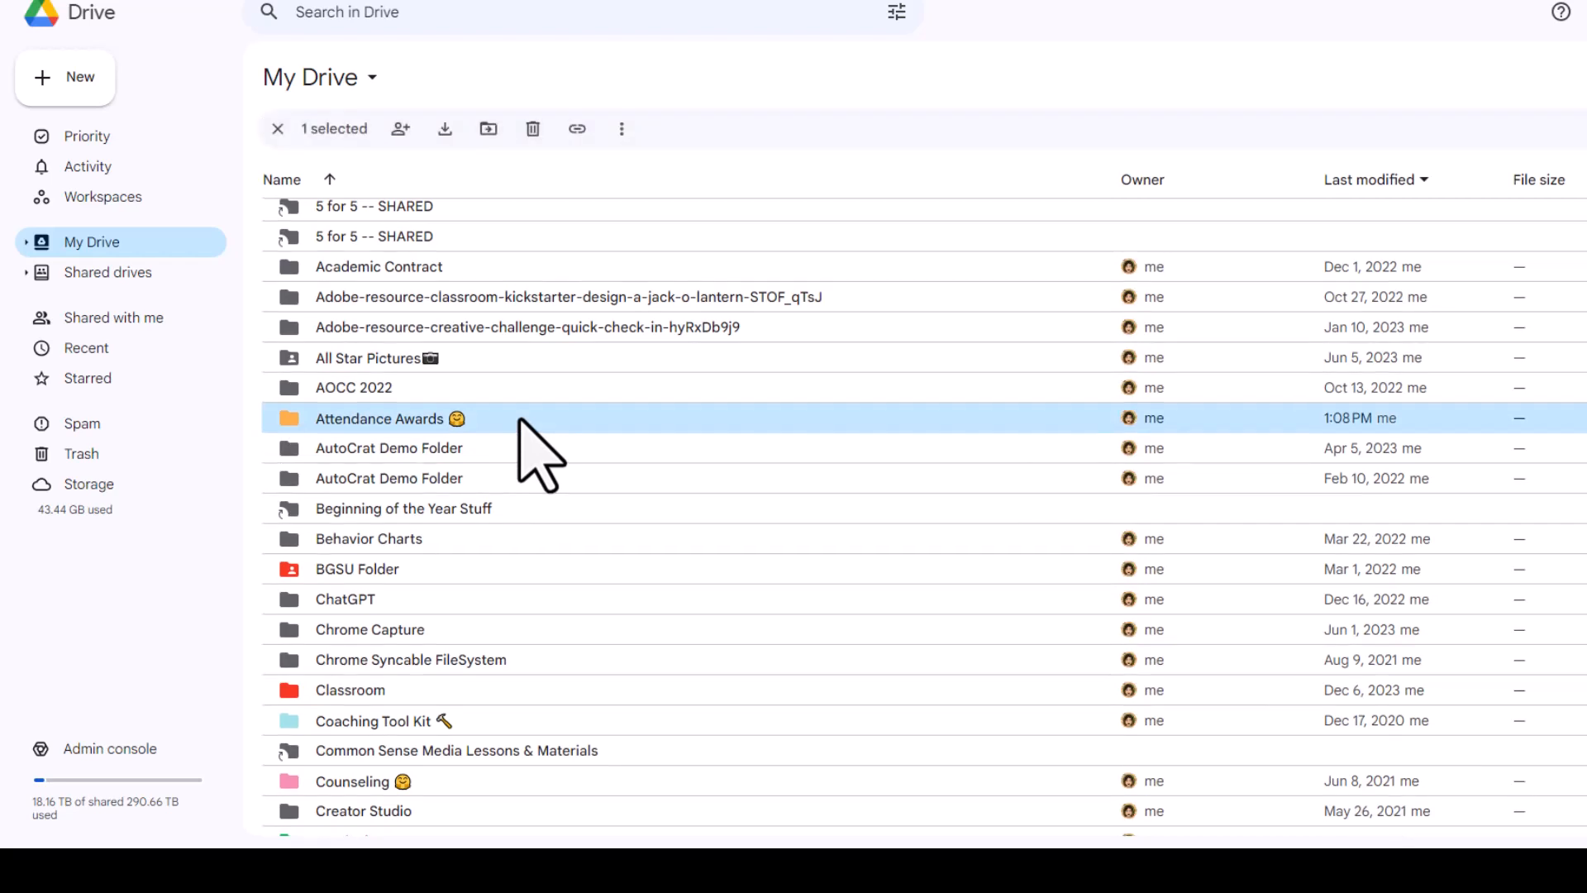
double_click(520, 420)
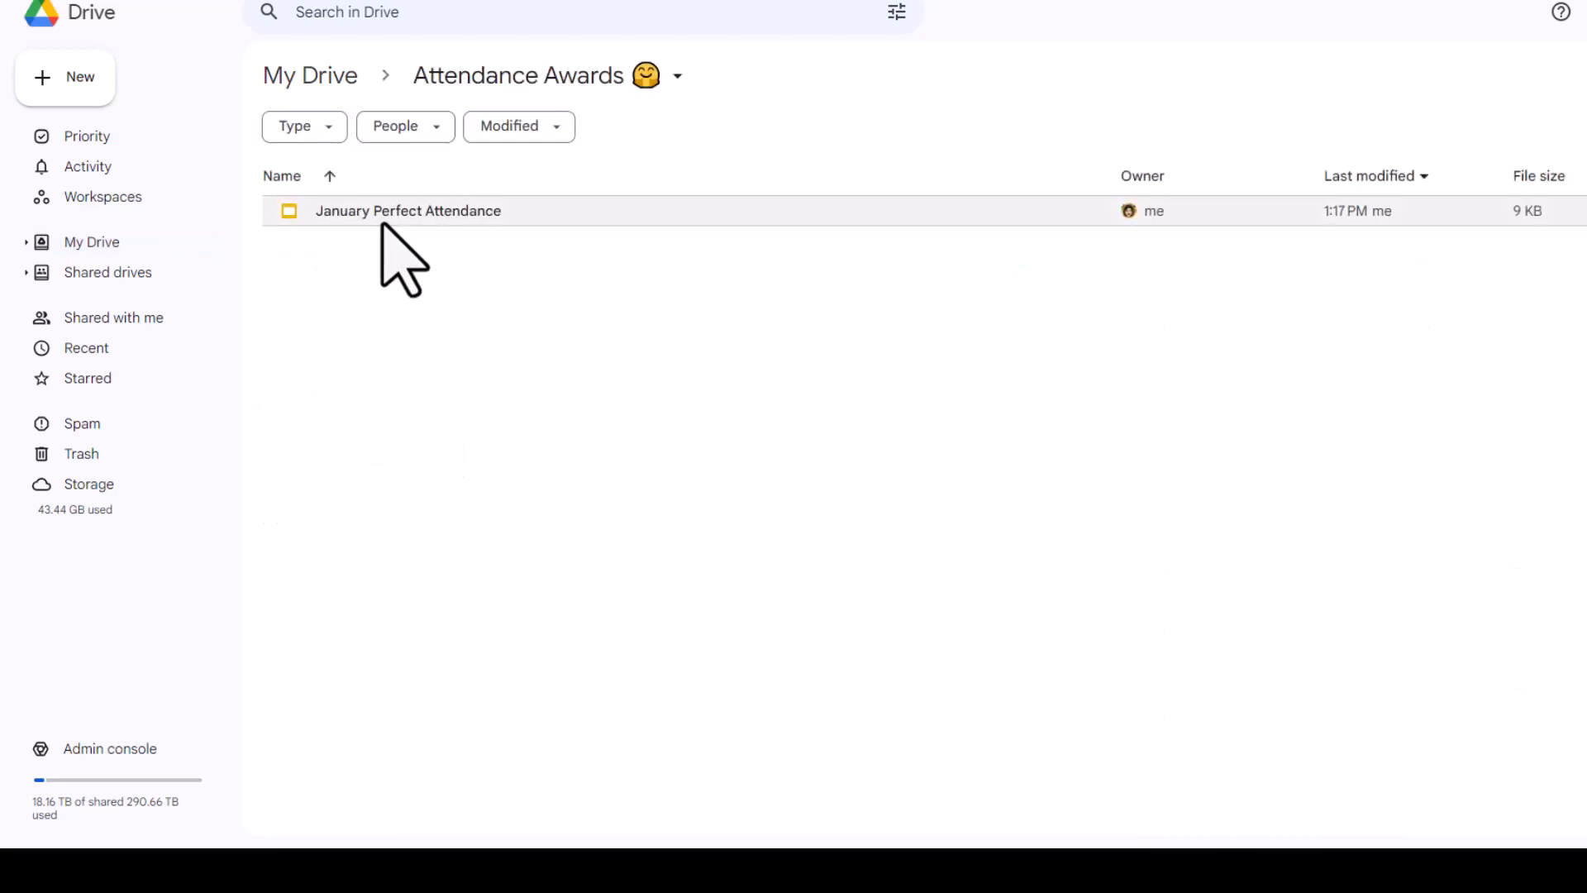
double_click(437, 213)
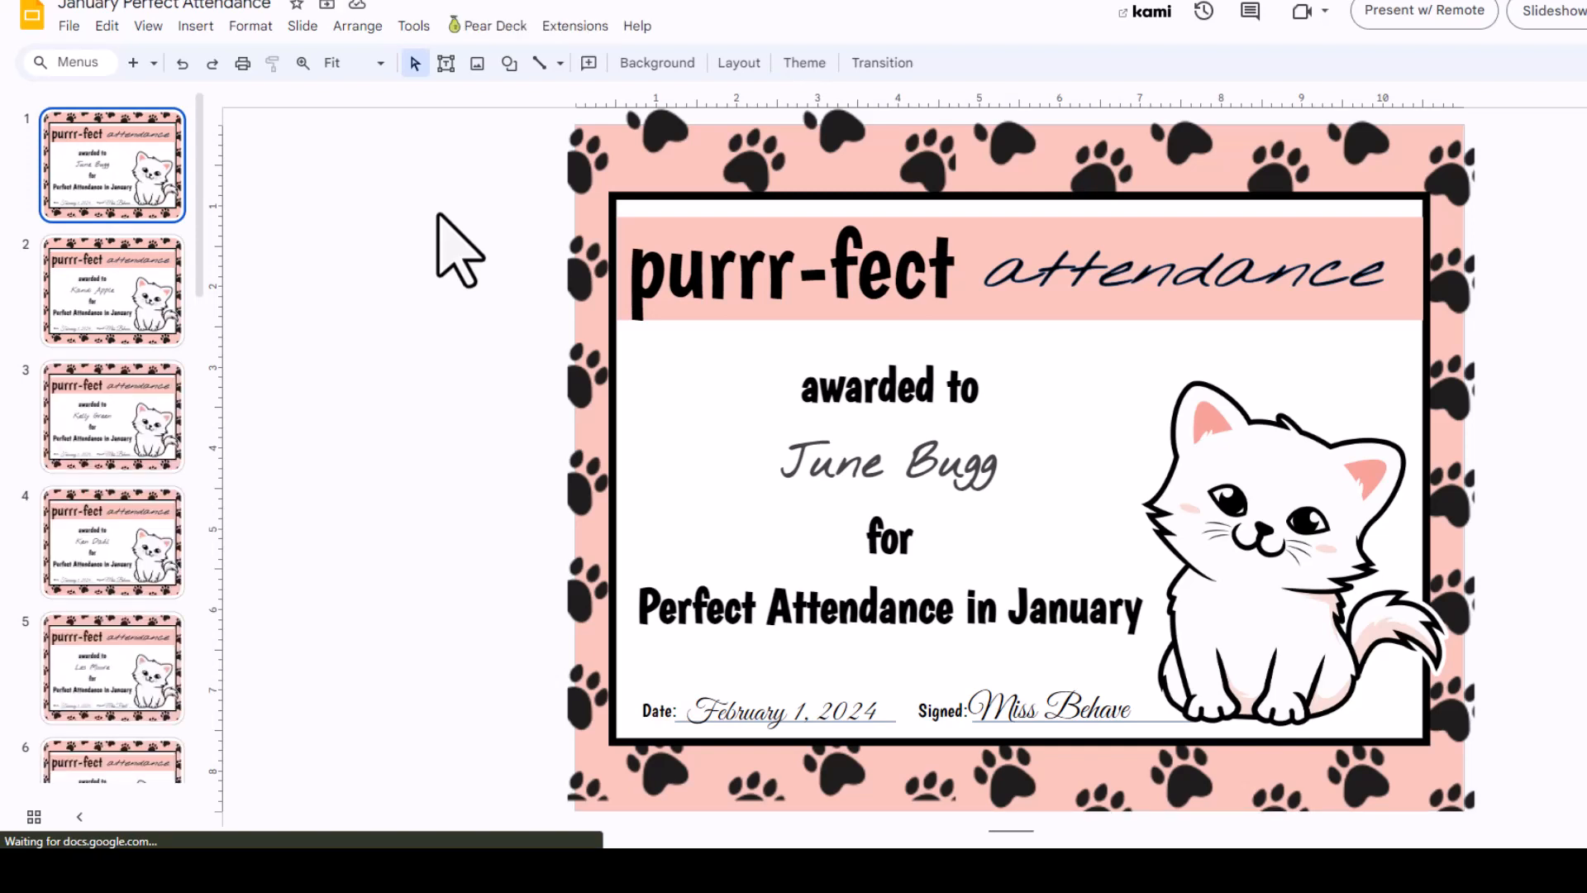
- Select the attendance heading and the date text on the first certificate to examine them, and return to the attendance spreadsheet
left_click(1106, 285)
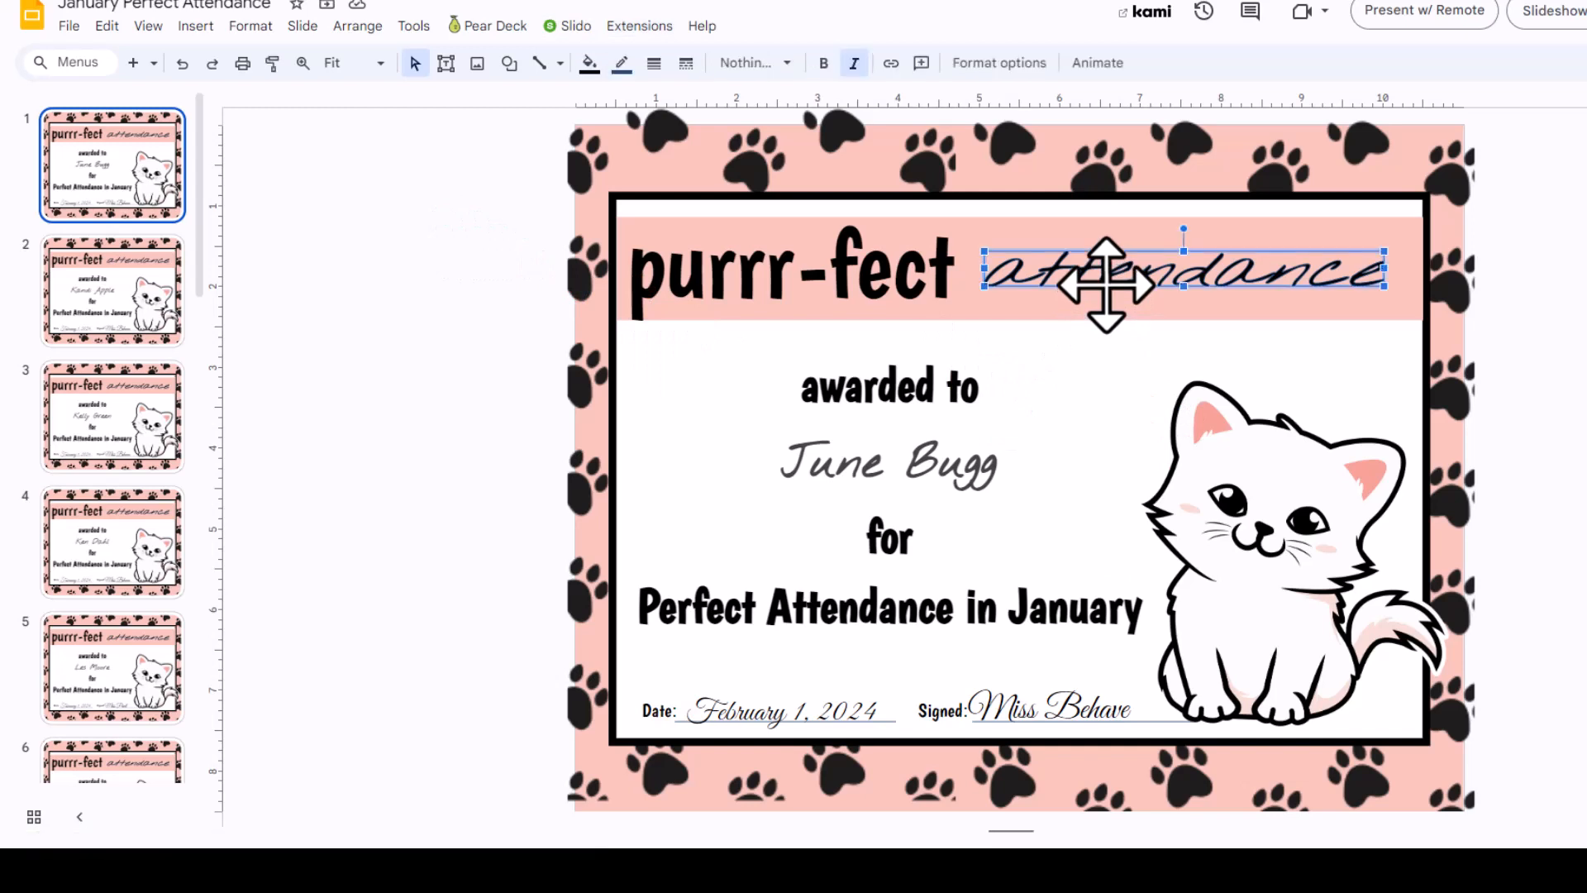
left_click(893, 711)
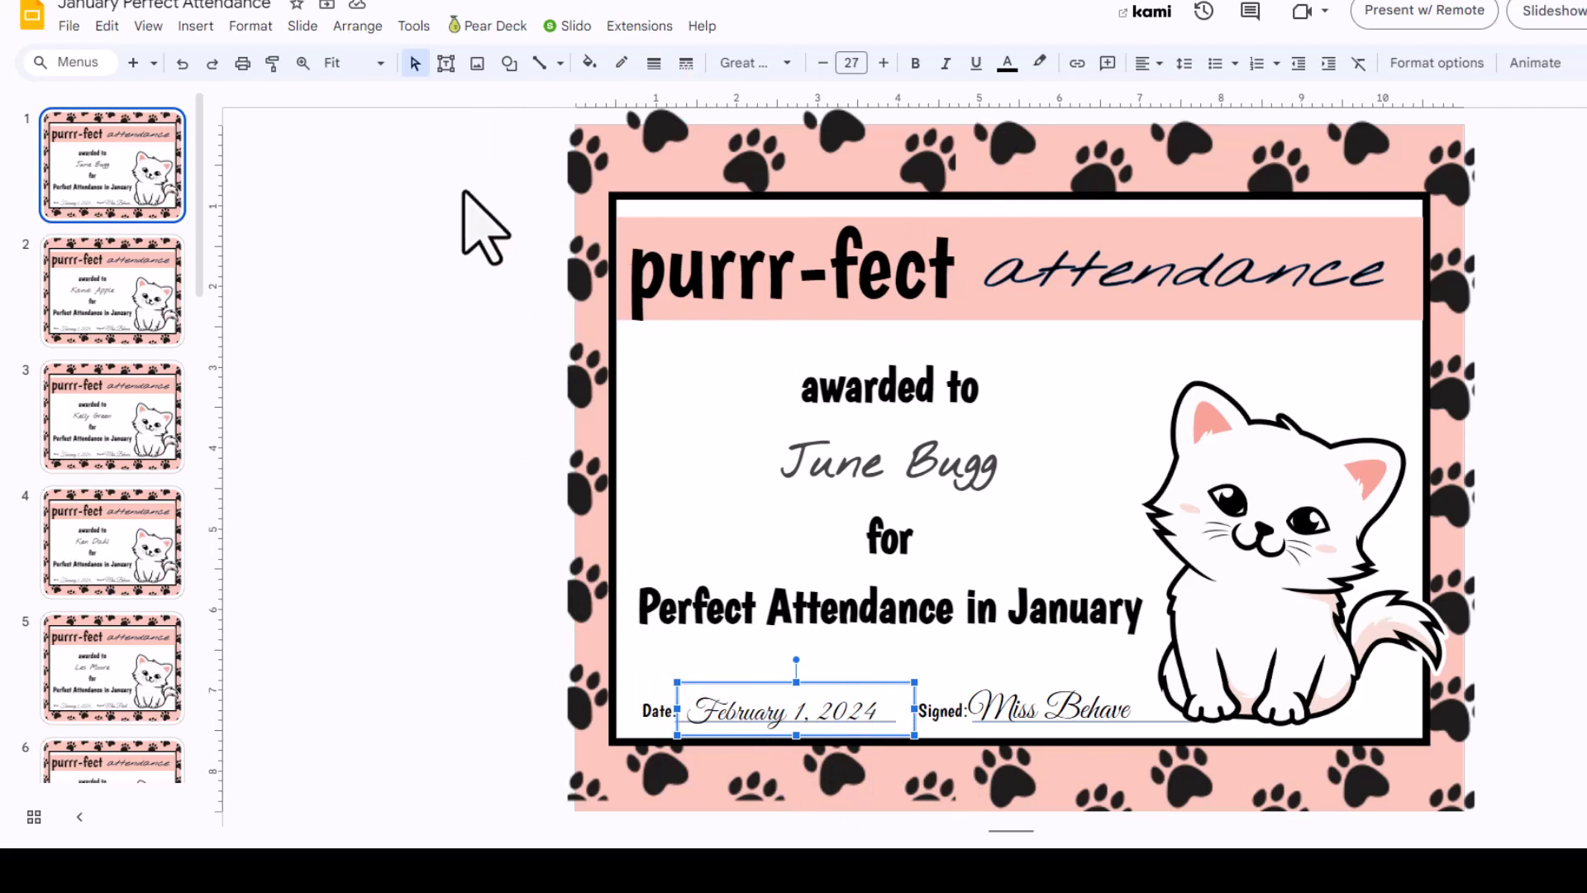
left_click(60, 10)
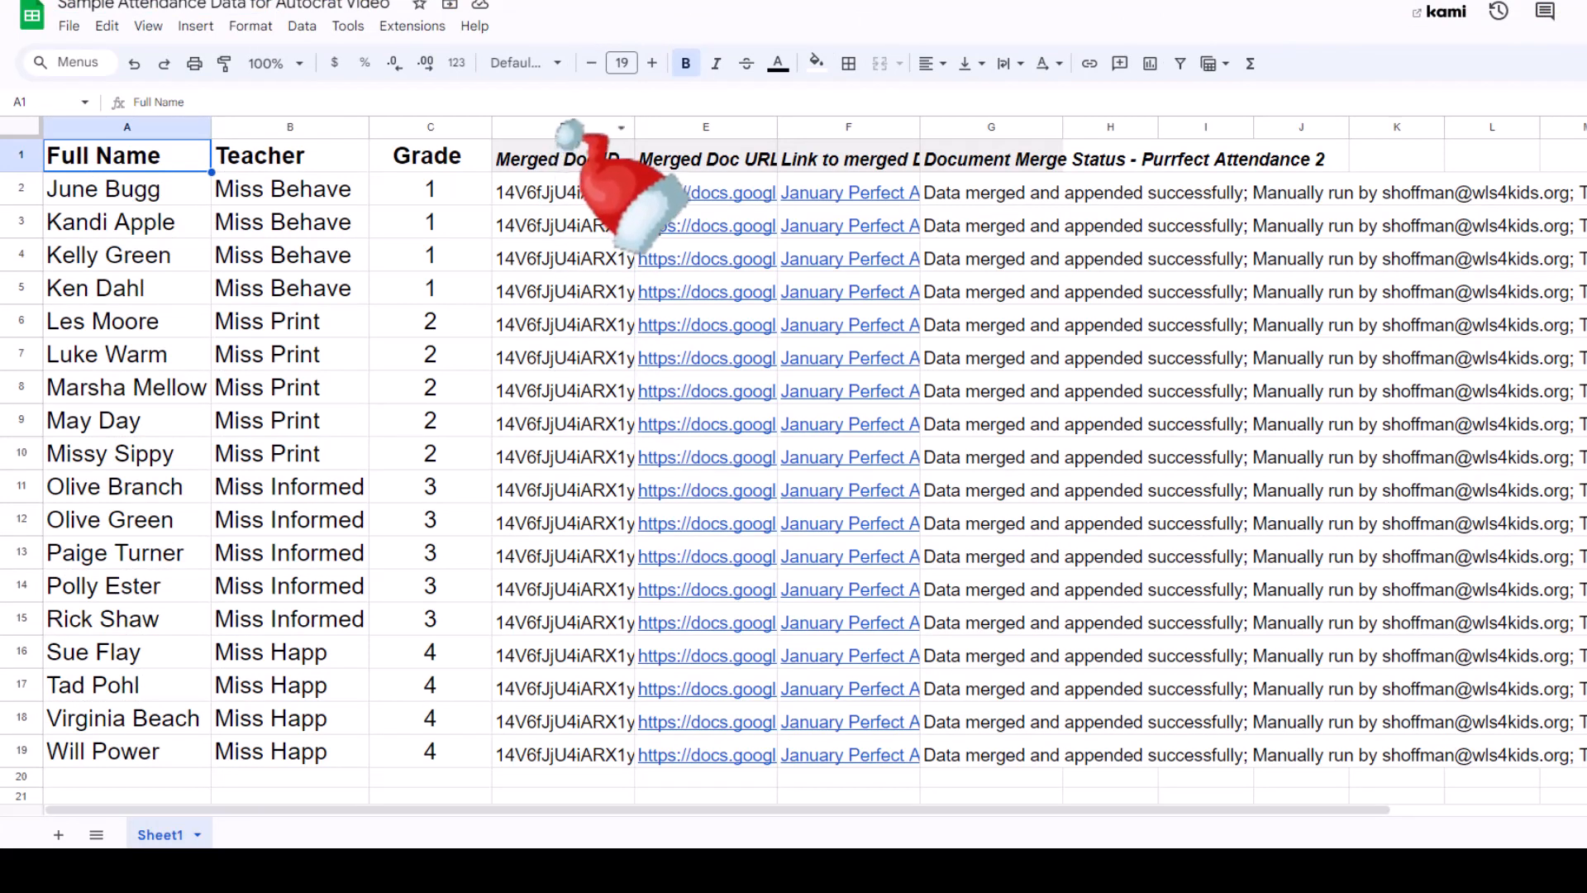
- Clear the merge results from columns D through M of the attendance sheet
left_click_drag(570, 128, 1584, 165)
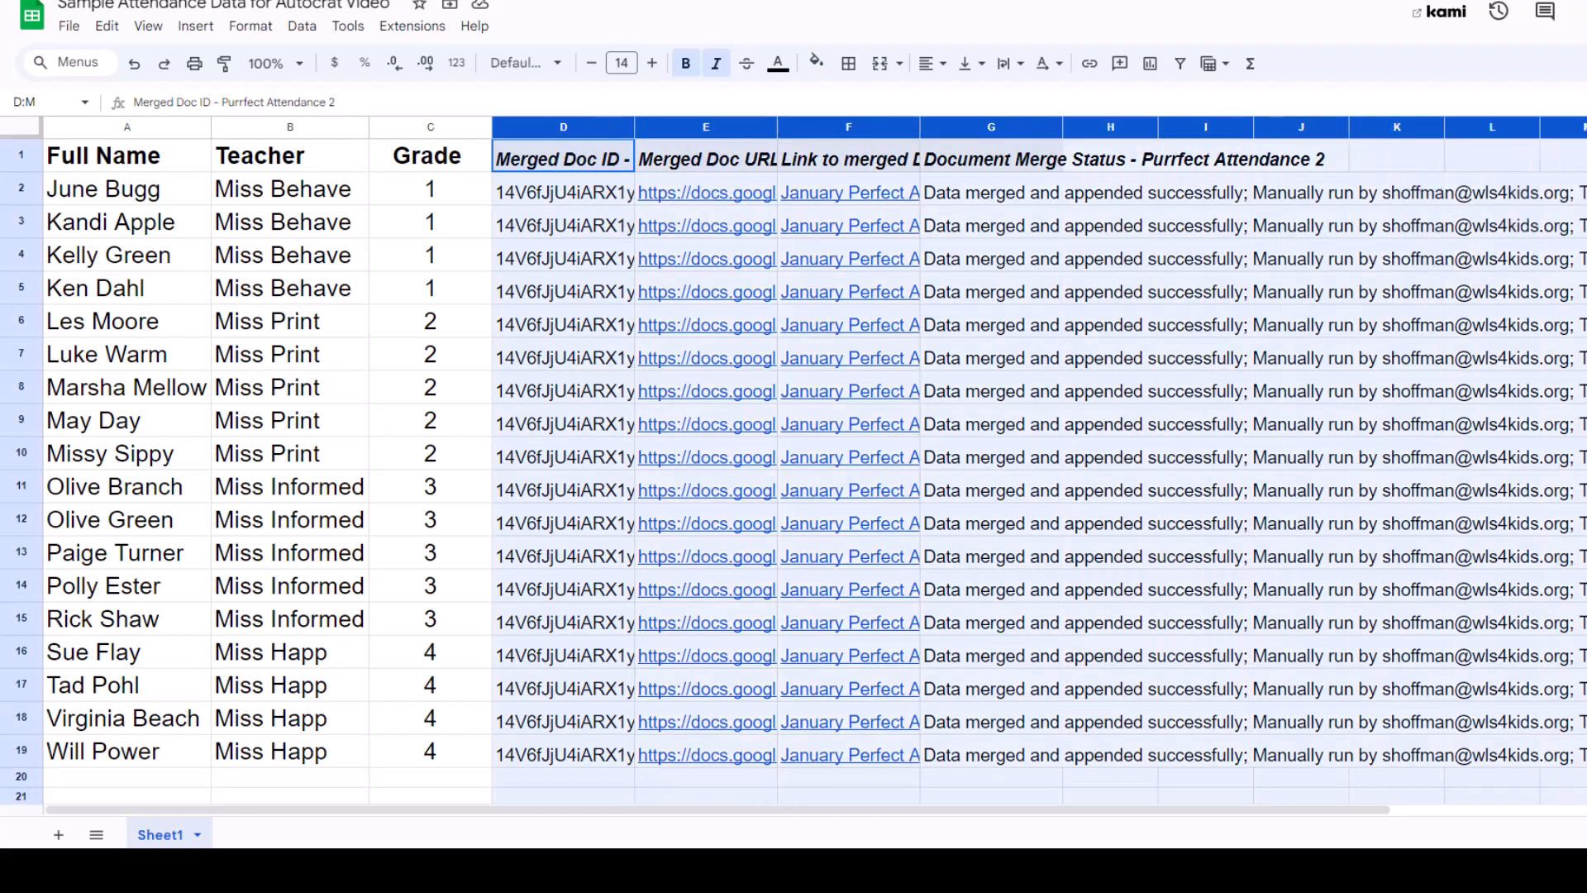
key("Delete")
left_click(578, 384)
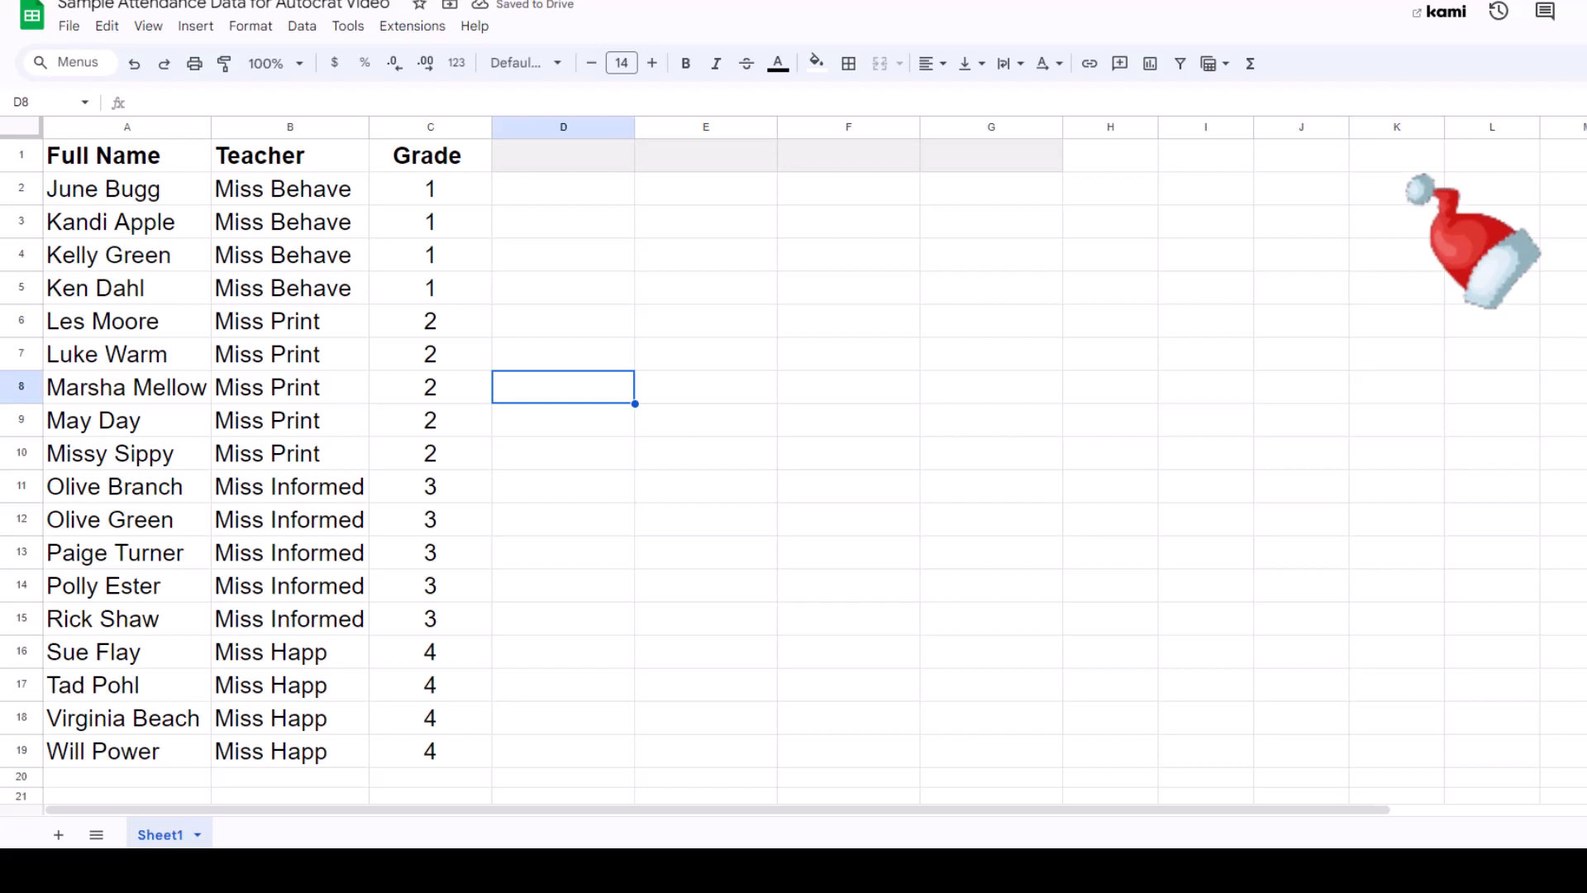
- Reopen Autocrat from the spreadsheet and run the Purrfect Attendance 2 job again
left_click(393, 26)
mouse_move(503, 180)
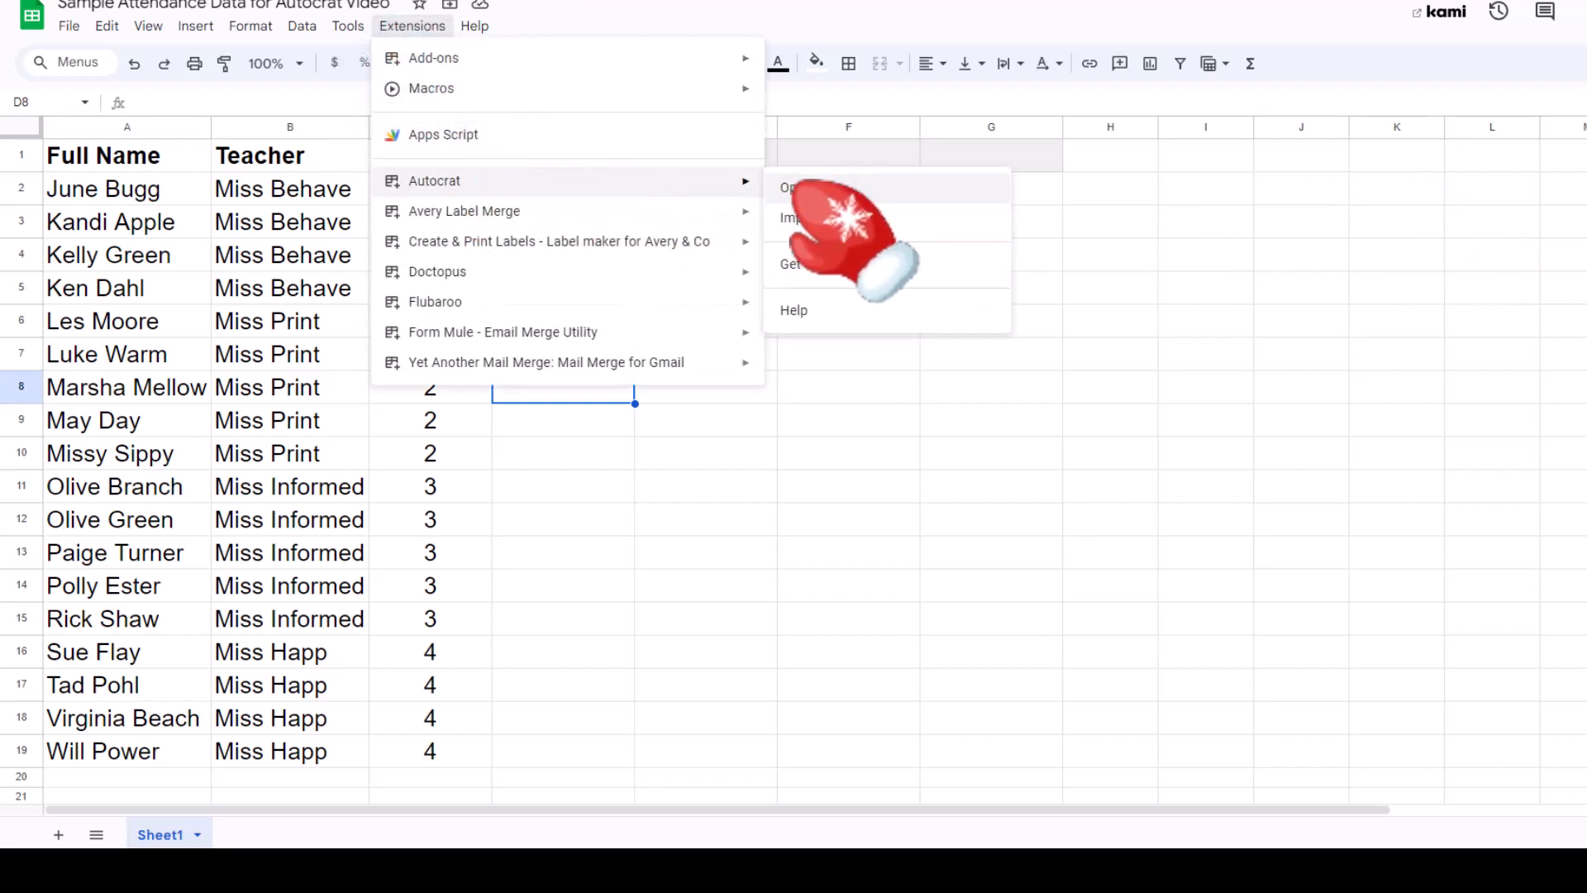
left_click(907, 216)
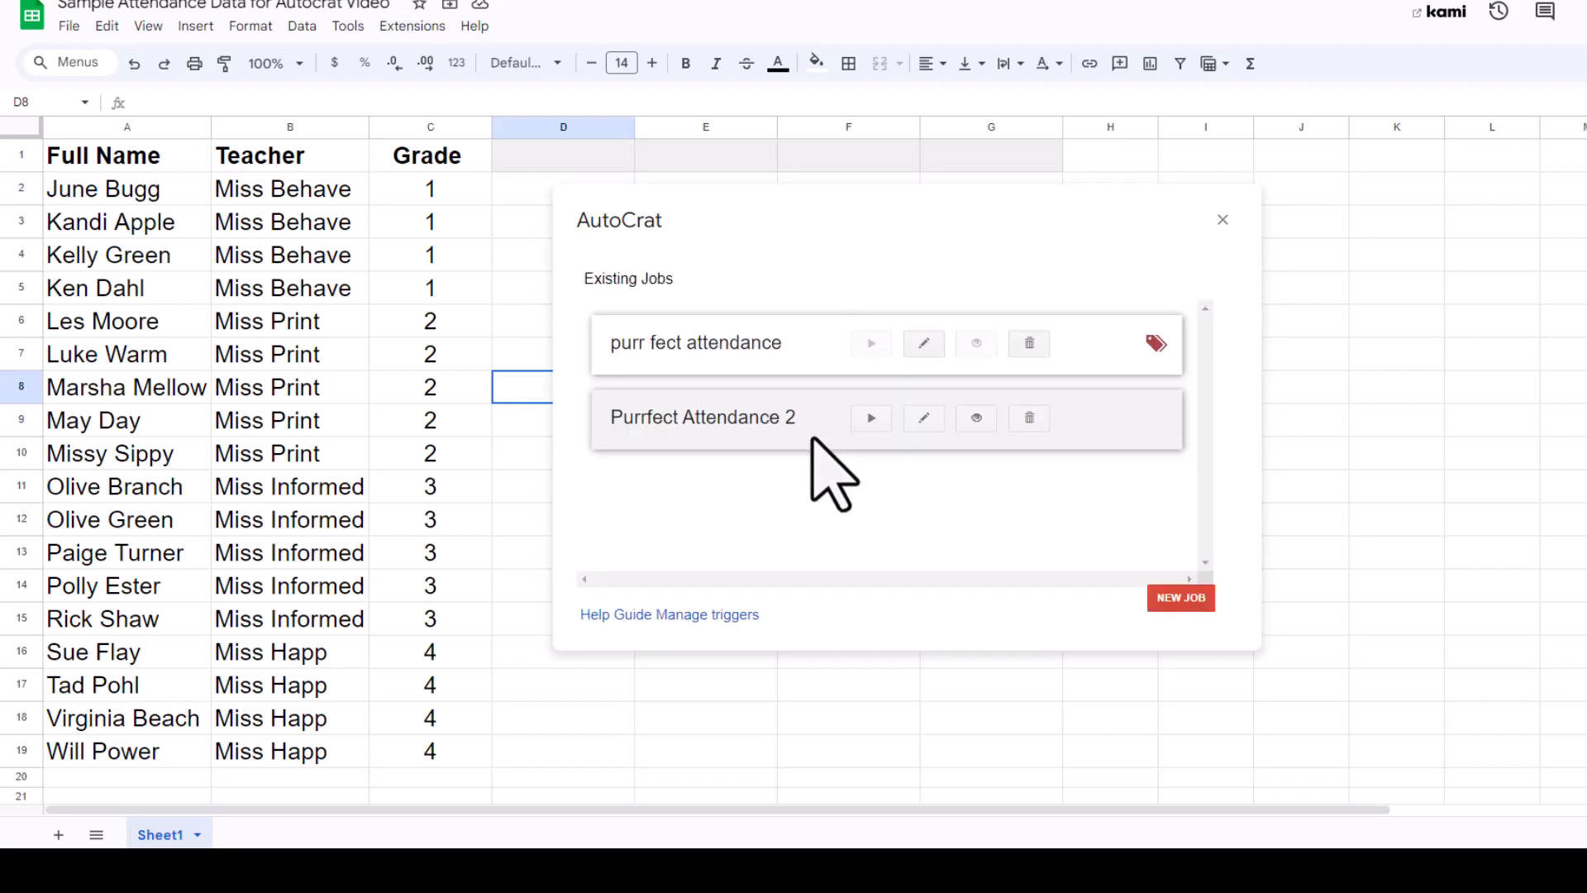
left_click(871, 418)
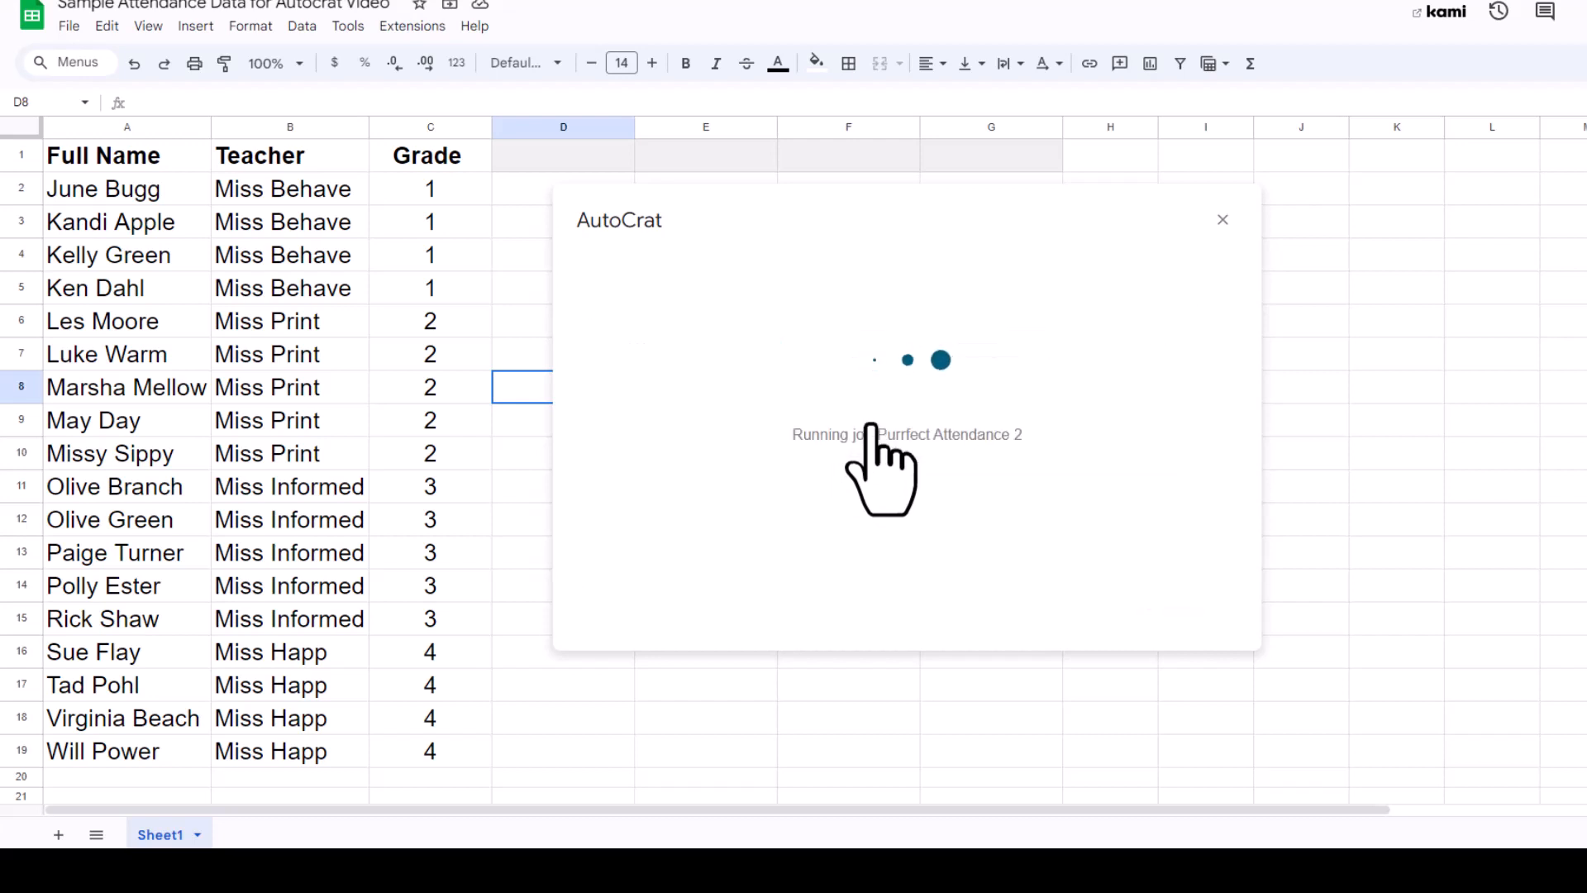